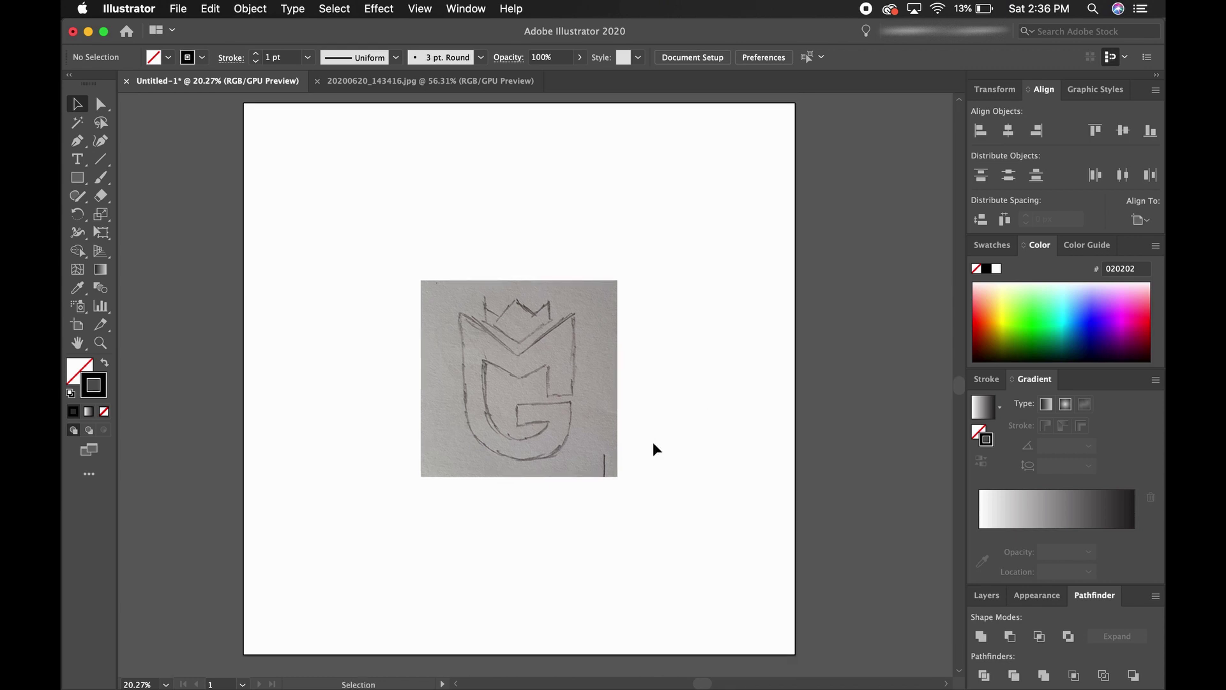
- Pen-draw a vertical line along the sketch's left side and Option-drag a copy to its right side
key("super+equal")
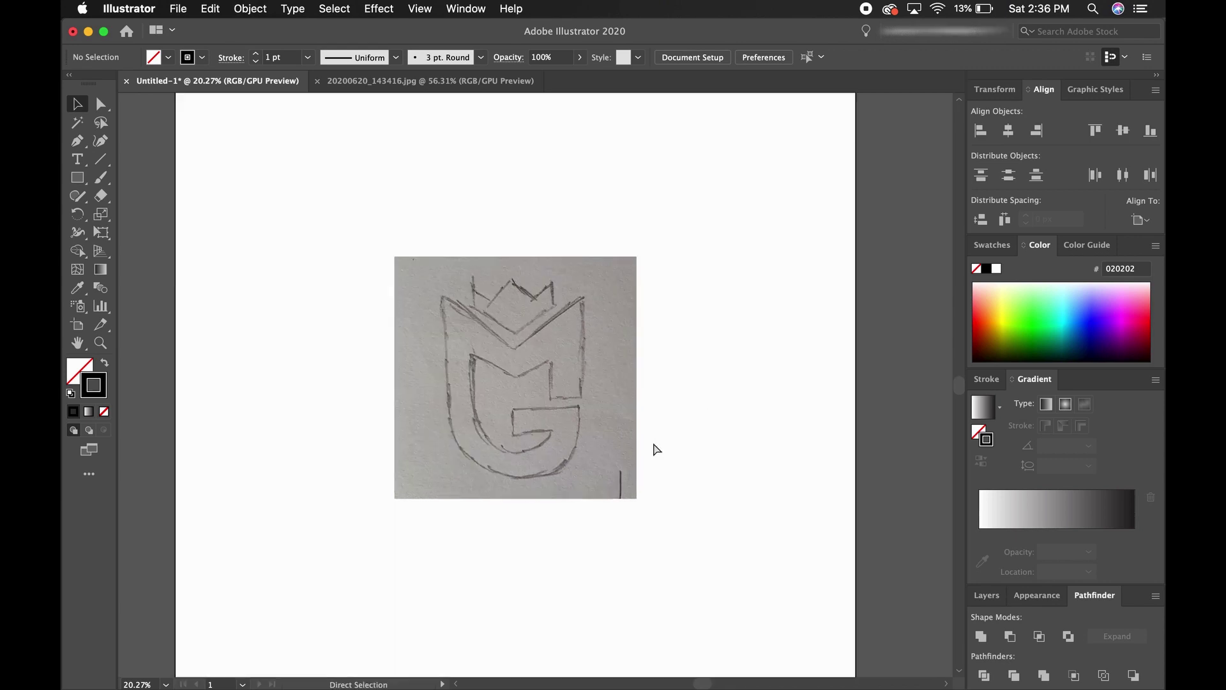
left_click(77, 146)
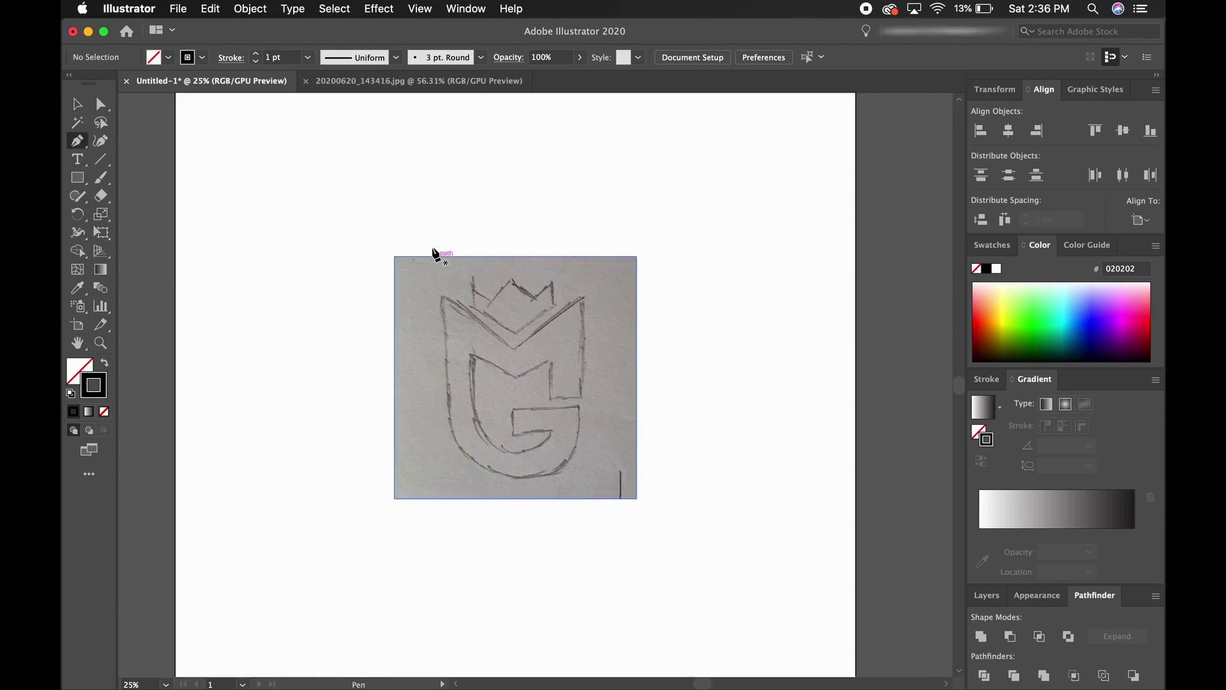
left_click(444, 180)
left_click(445, 568)
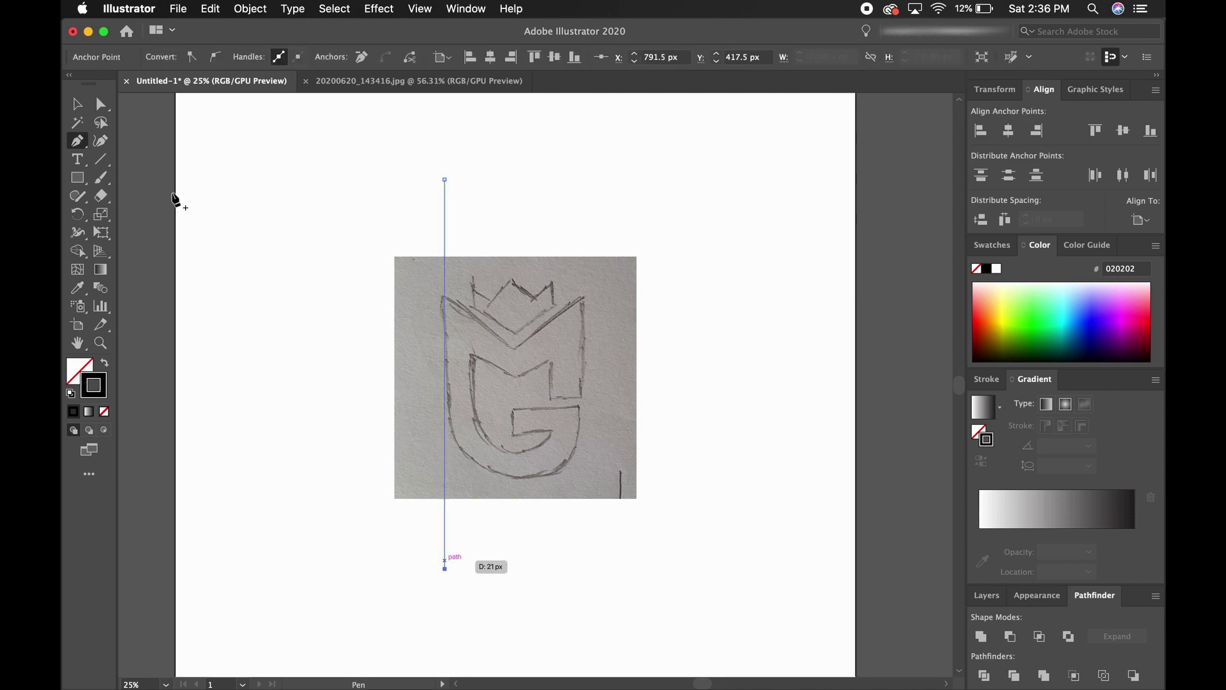
left_click(77, 103)
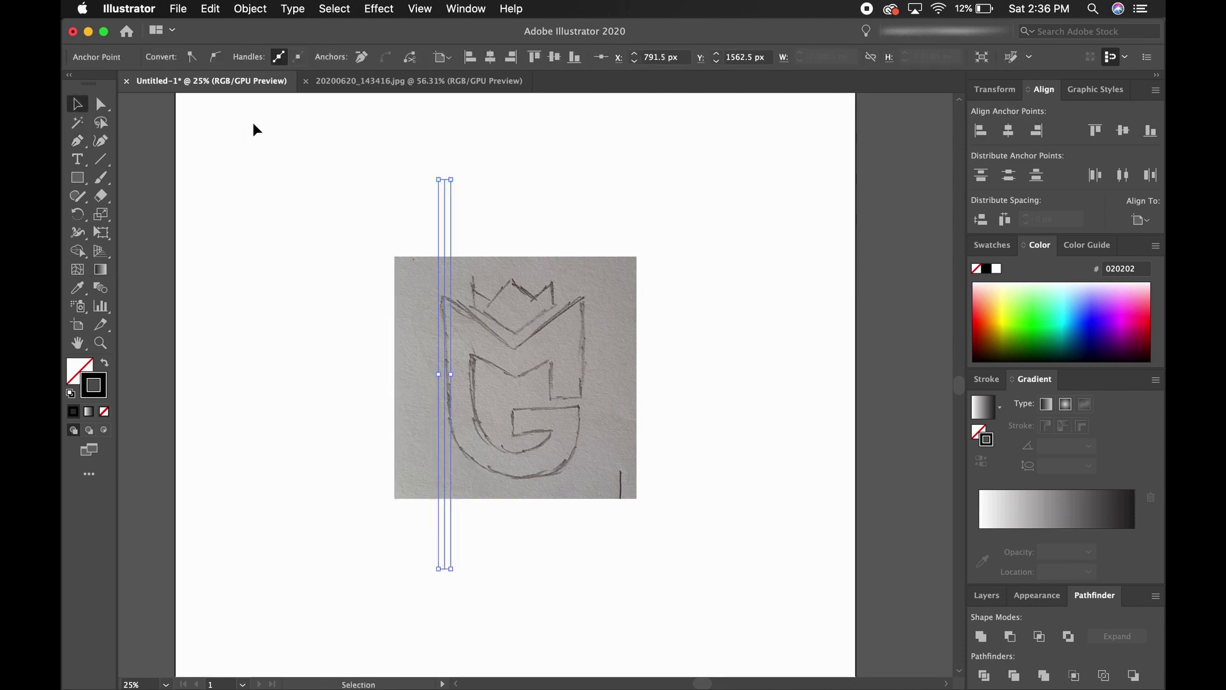
left_click(252, 126)
left_click_drag(446, 211, 583, 213)
- Draw a circle around the G that fills the gap between the two vertical lines
left_click(539, 202)
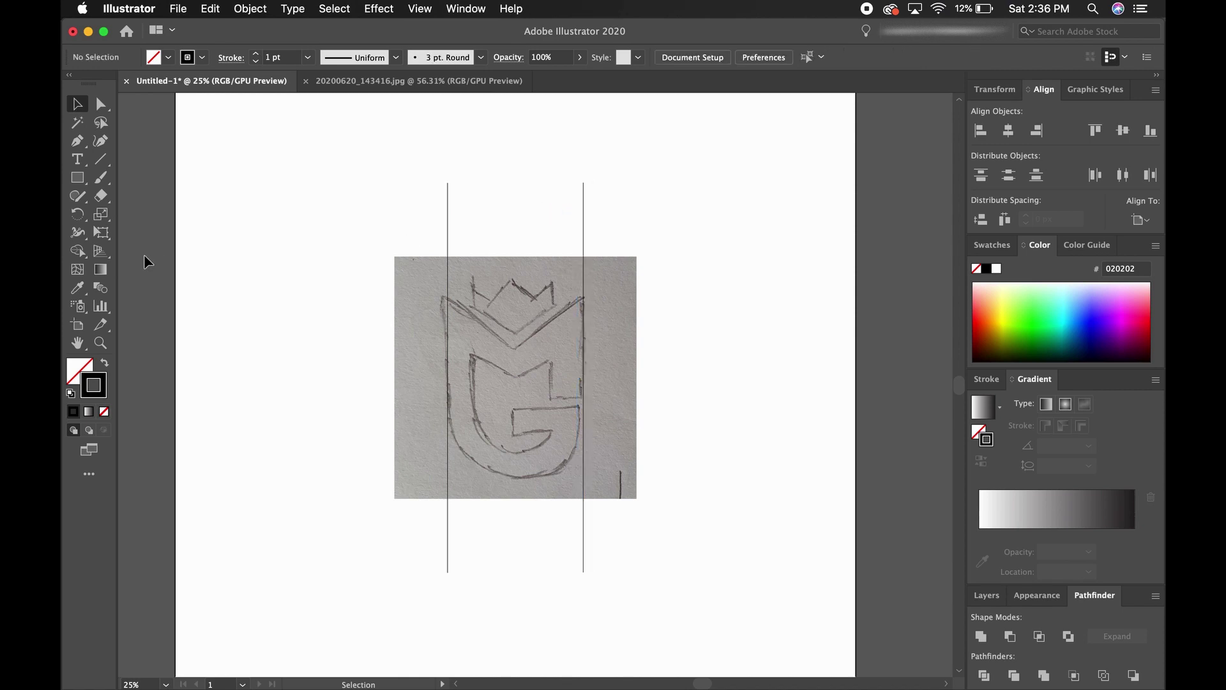
left_click_drag(77, 177, 157, 215)
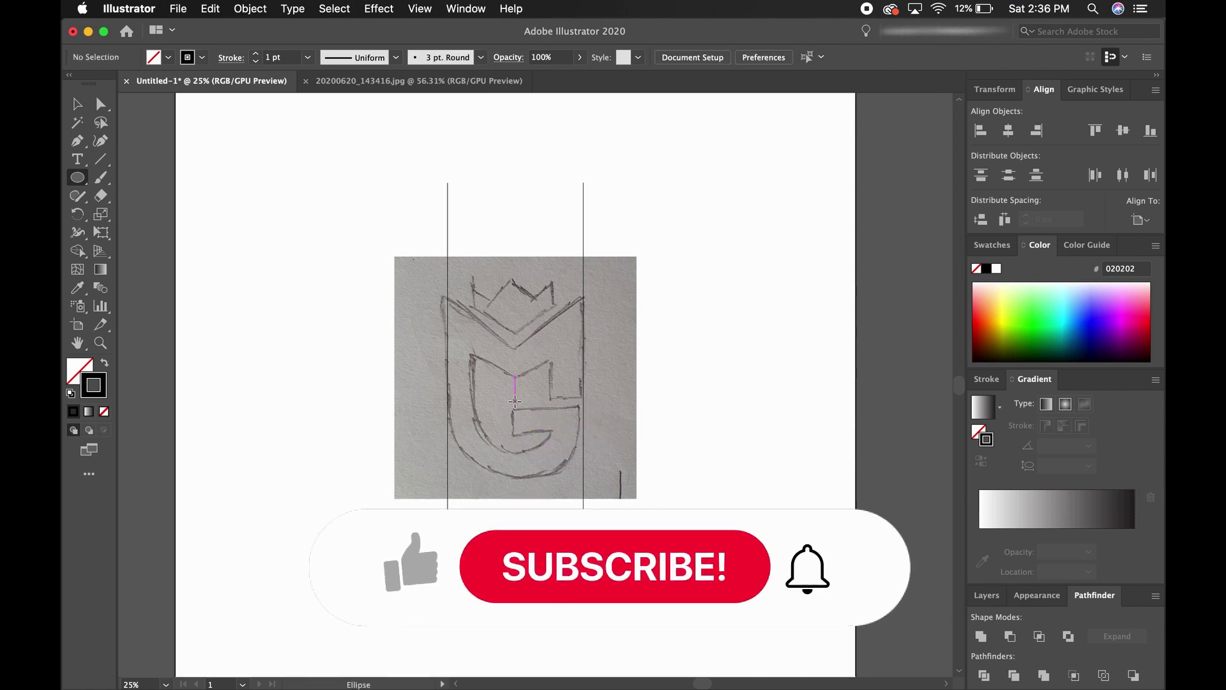
left_click_drag(549, 434, 583, 445)
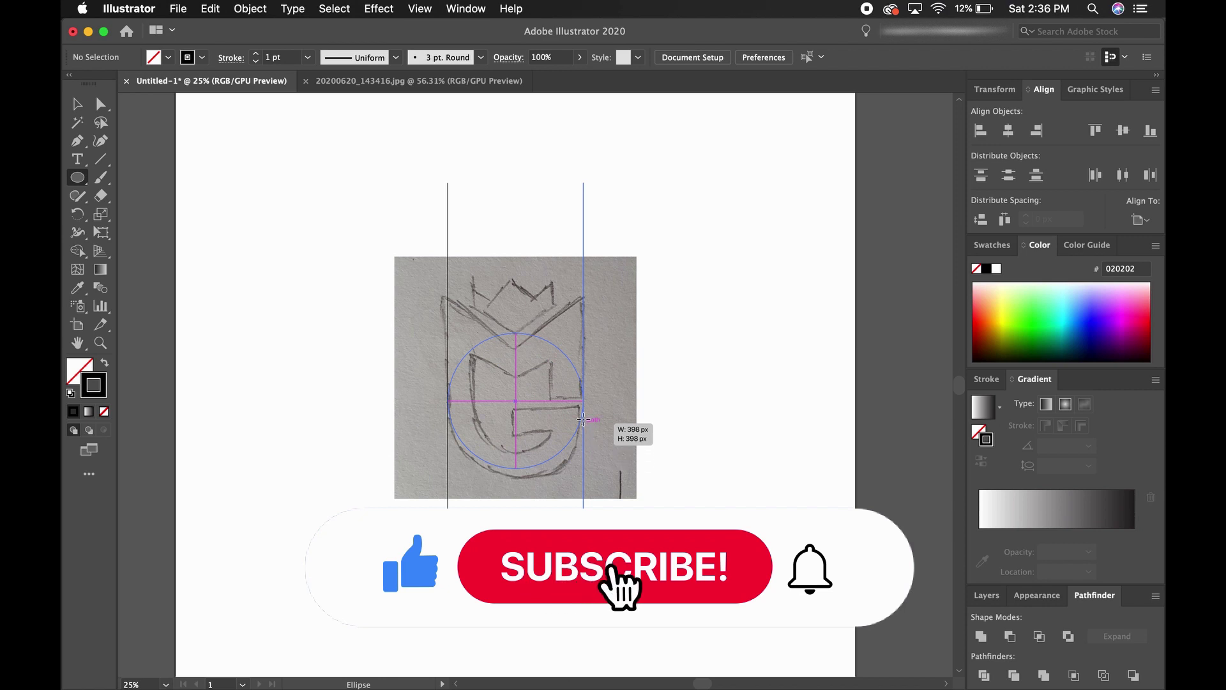
left_click_drag(583, 446, 582, 400)
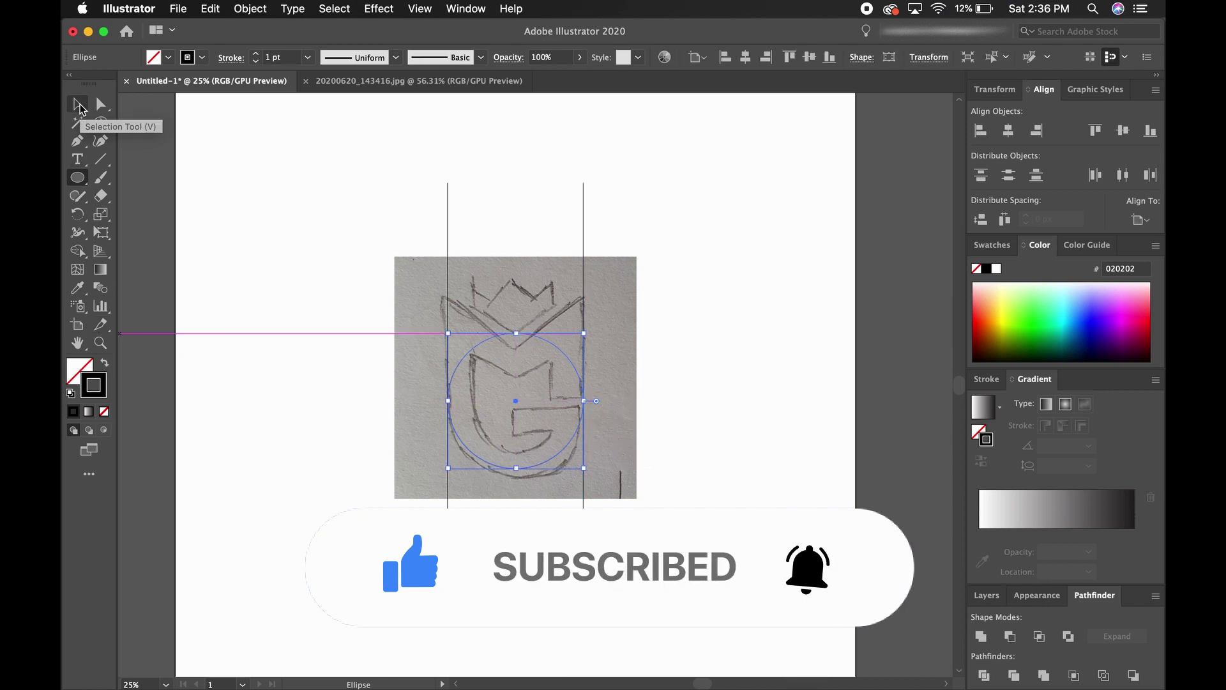
left_click(80, 104)
key("ctrl+equal")
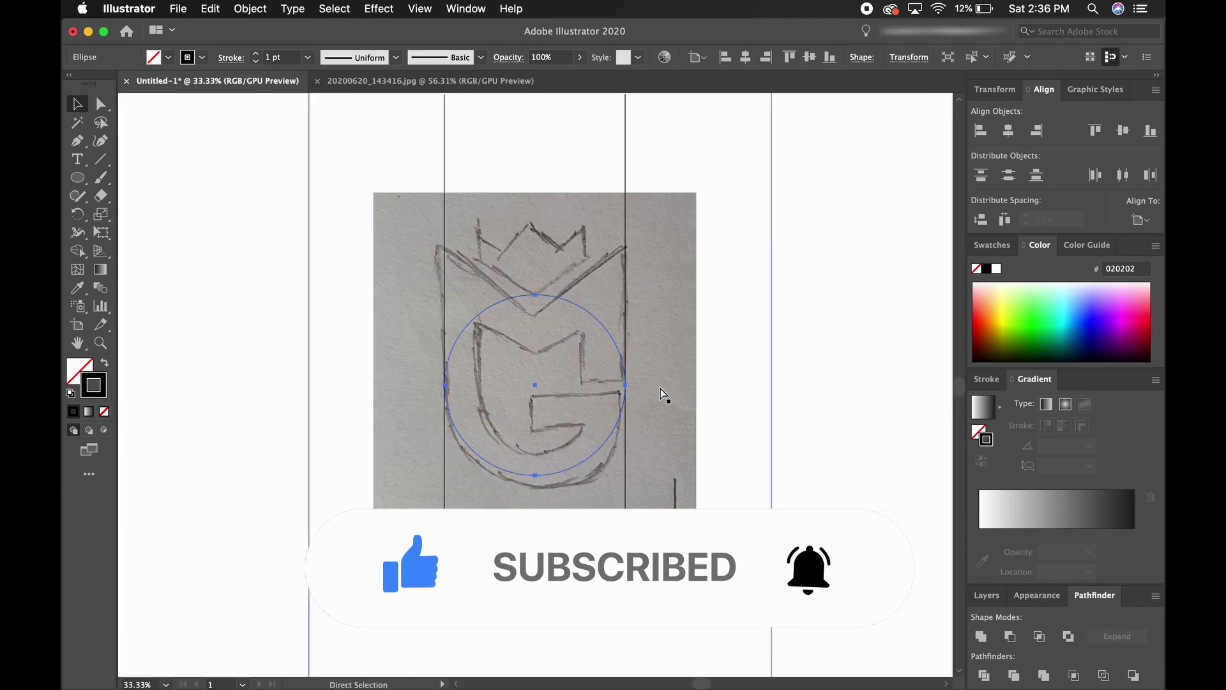
key("ctrl+equal")
key("ctrl+equal")
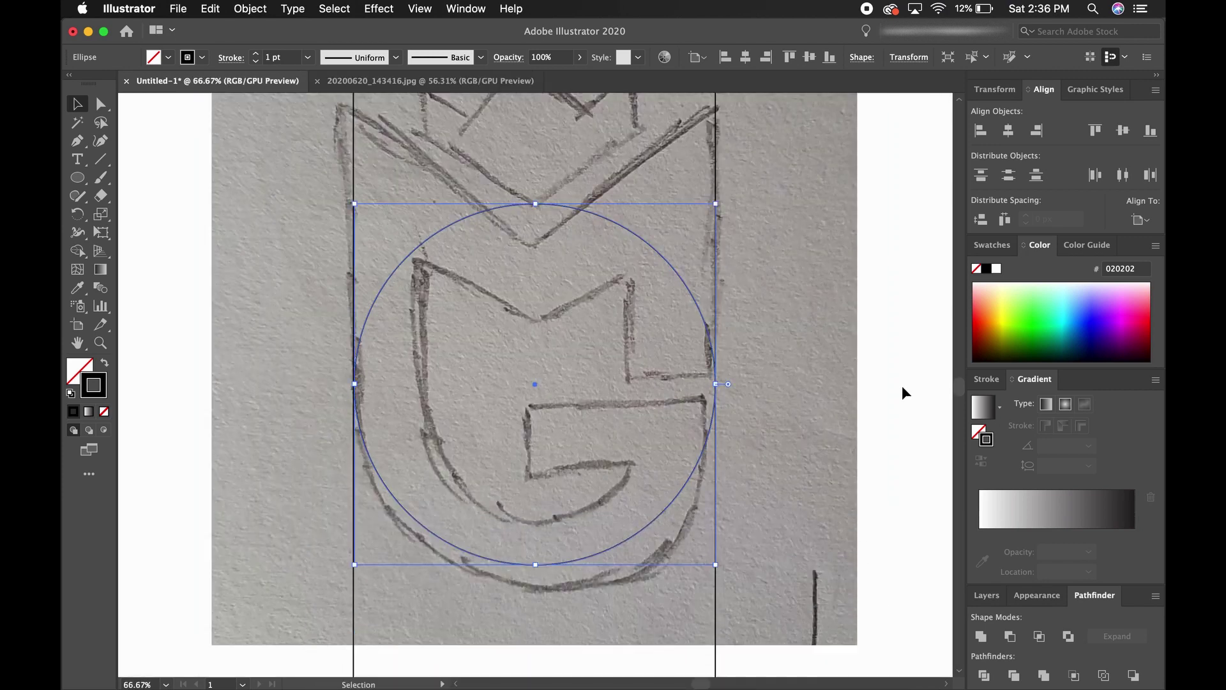
left_click(901, 385)
left_click(365, 446)
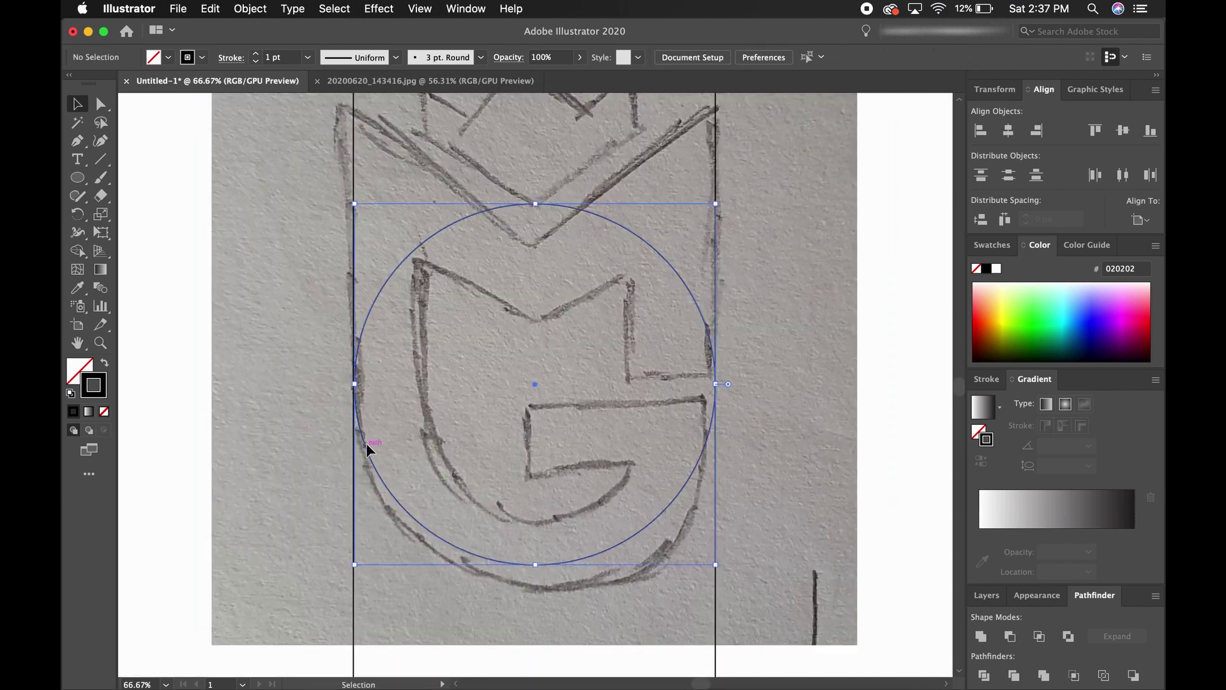
- Turn off Snap to Pixel in the View menu, leaving Snap to Point off
left_click(391, 9)
mouse_move(419, 9)
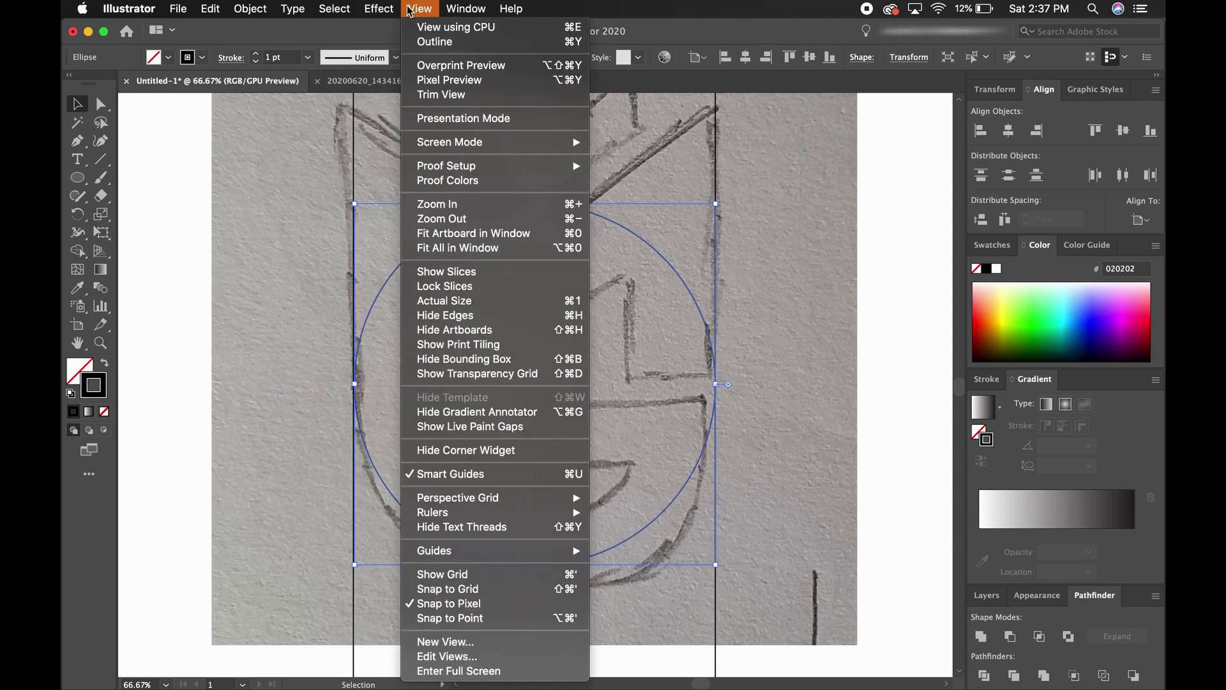
left_click(476, 617)
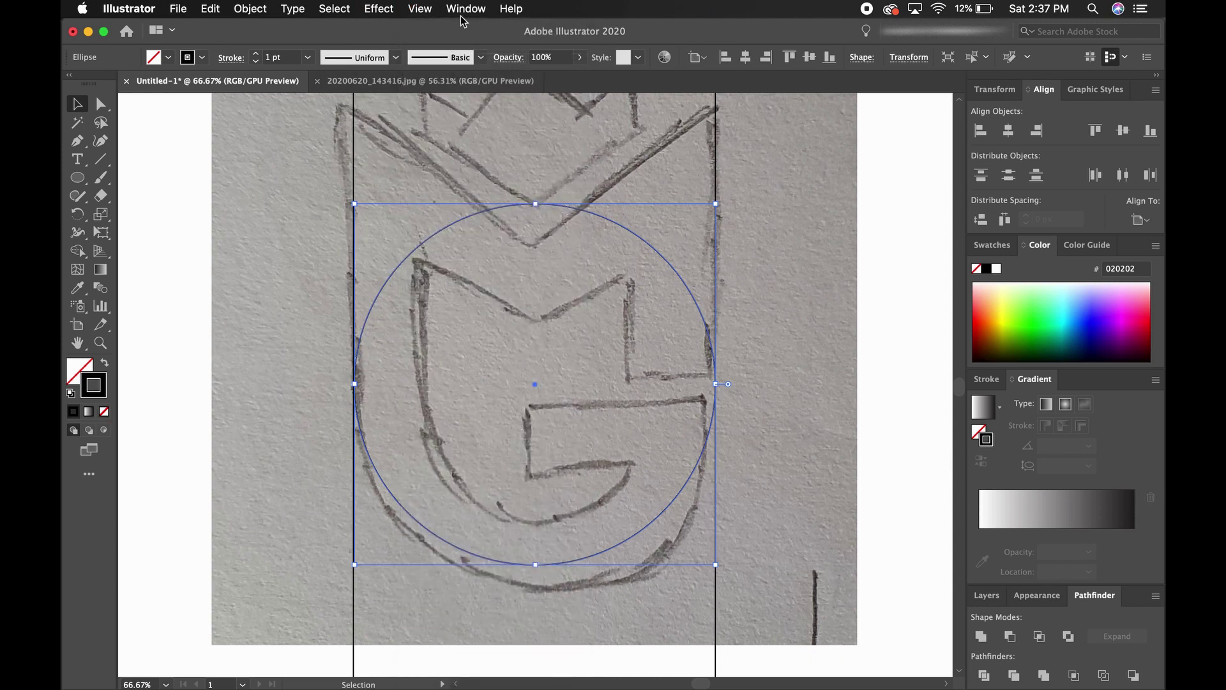
left_click(419, 9)
left_click(449, 615)
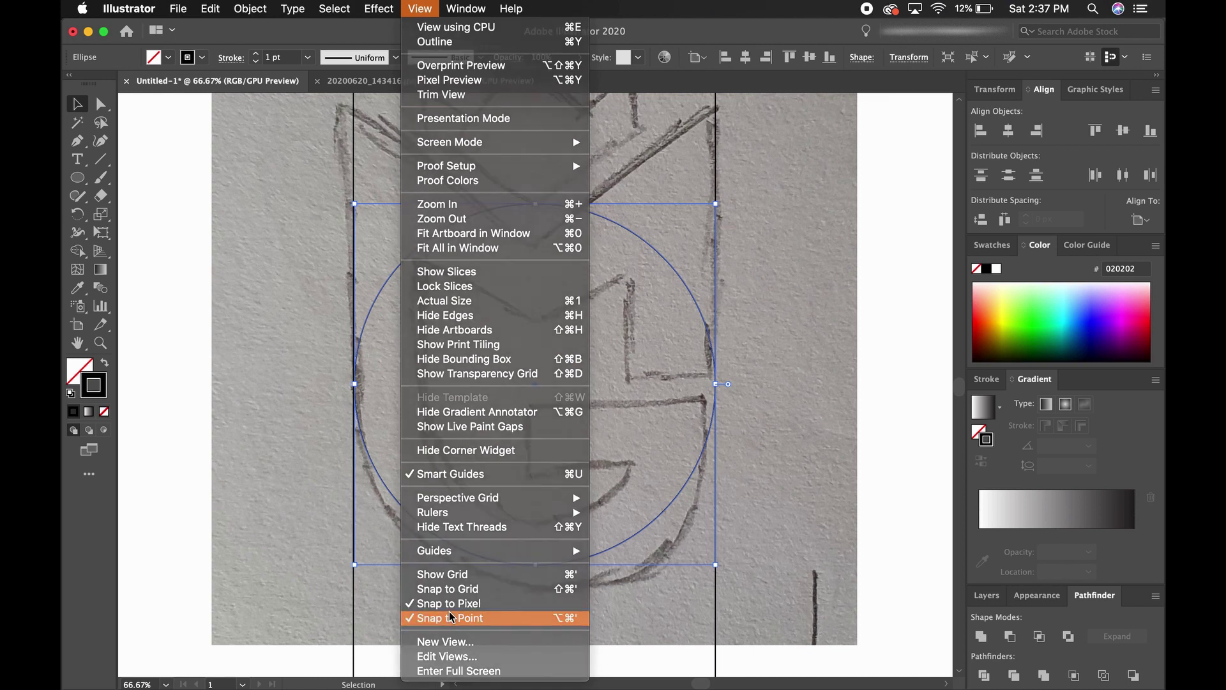
left_click(424, 10)
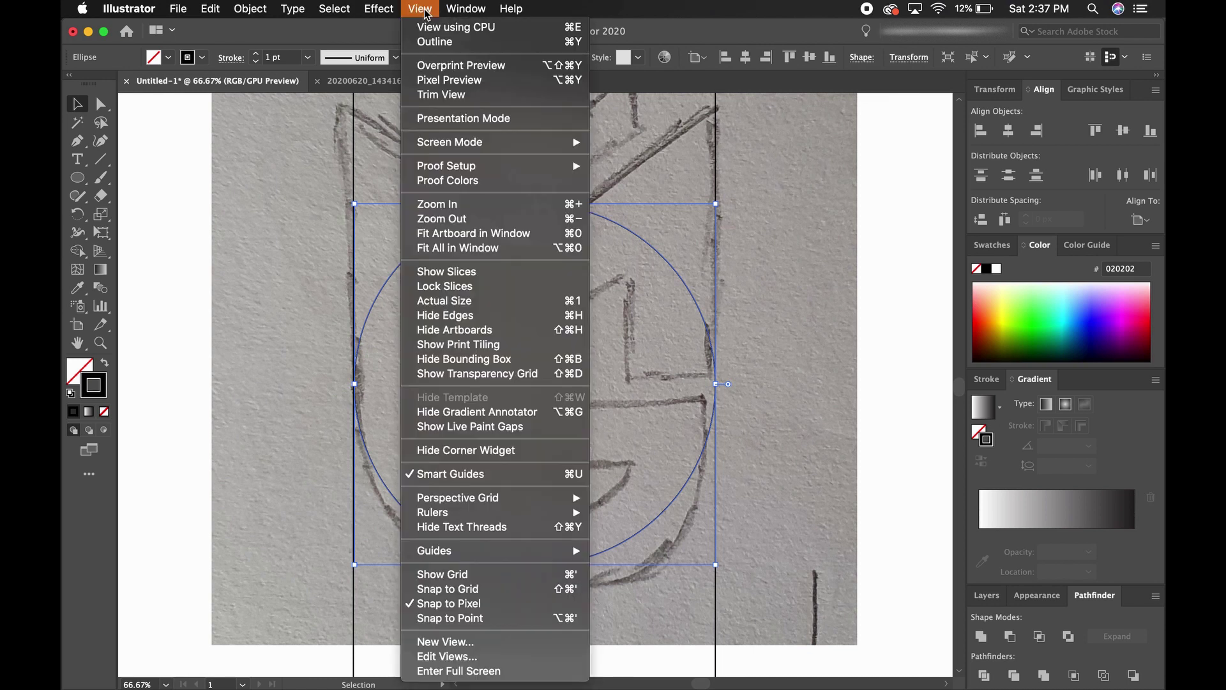
left_click(456, 603)
- Resize the circle to 380.47 px so both edges touch the lines, then nudge it down
mouse_move(465, 359)
left_mouse_down()
mouse_move(535, 364)
mouse_move(544, 346)
mouse_move(558, 381)
left_mouse_up()
key("ctrl+equal")
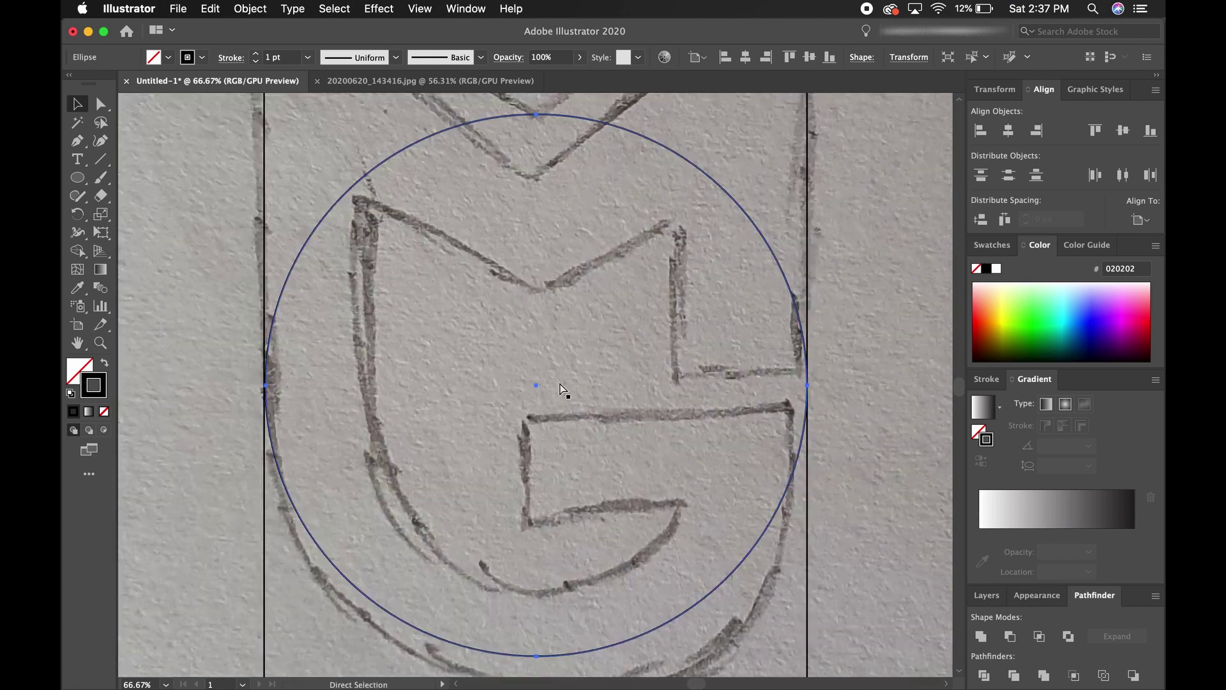
key("ctrl+equal")
key("ctrl+equal")
scroll(558, 381, "left", 10)
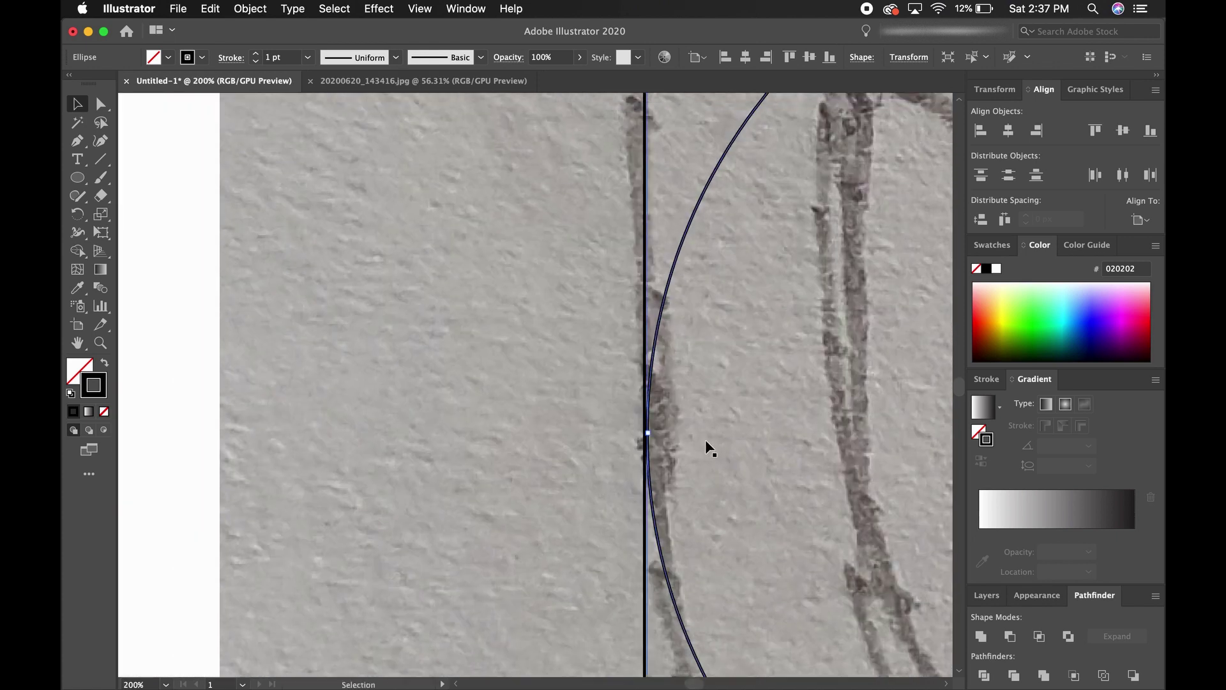
left_click_drag(648, 438, 646, 432)
key("super+minus")
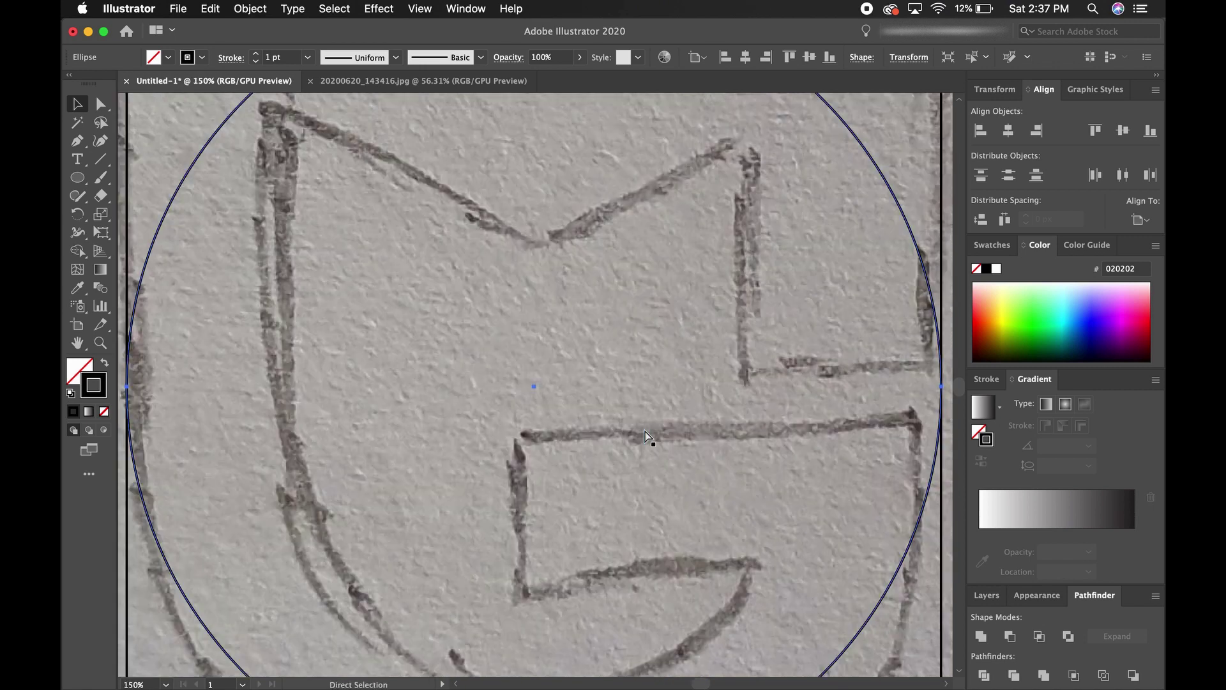
key("super+minus")
key("super+minus")
key("super+minus")
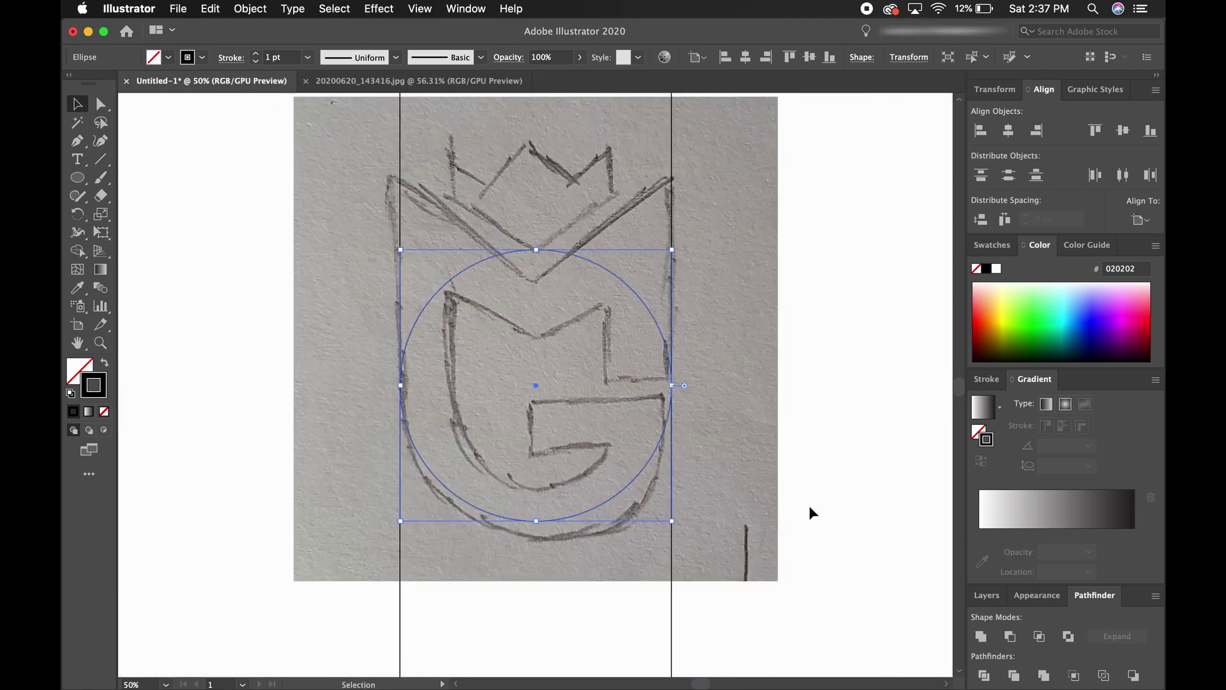
key("shift+Down")
key("shift+Down")
key("shift+Down")
- Scale a concentric copy of the circle down to about 225.52 px along the G's inner curve
key("shift+Up")
key("shift+Up")
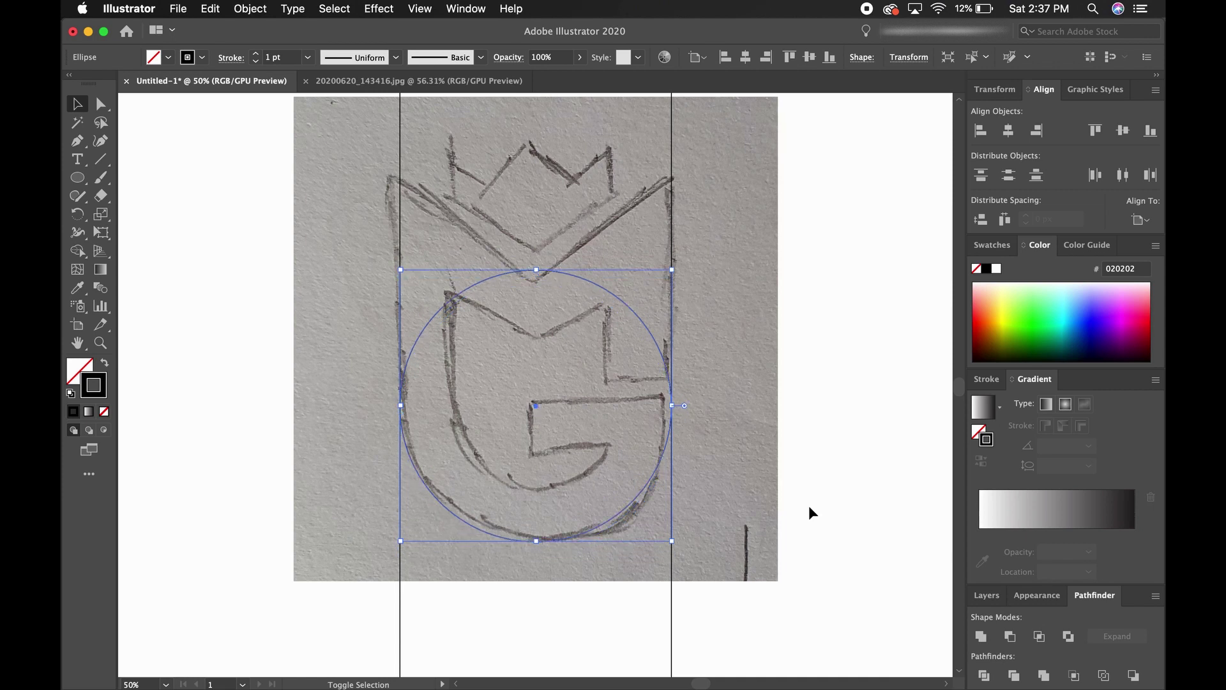
key("shift+Up")
key("shift+Up")
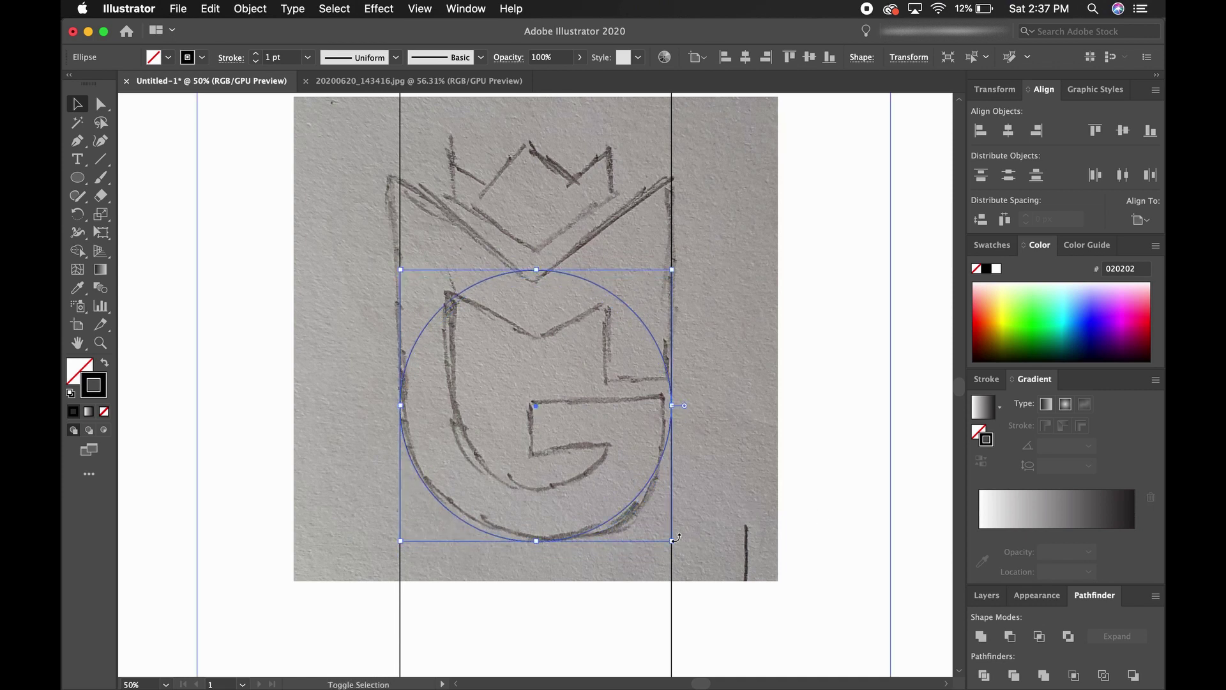
left_click_drag(671, 540, 628, 519)
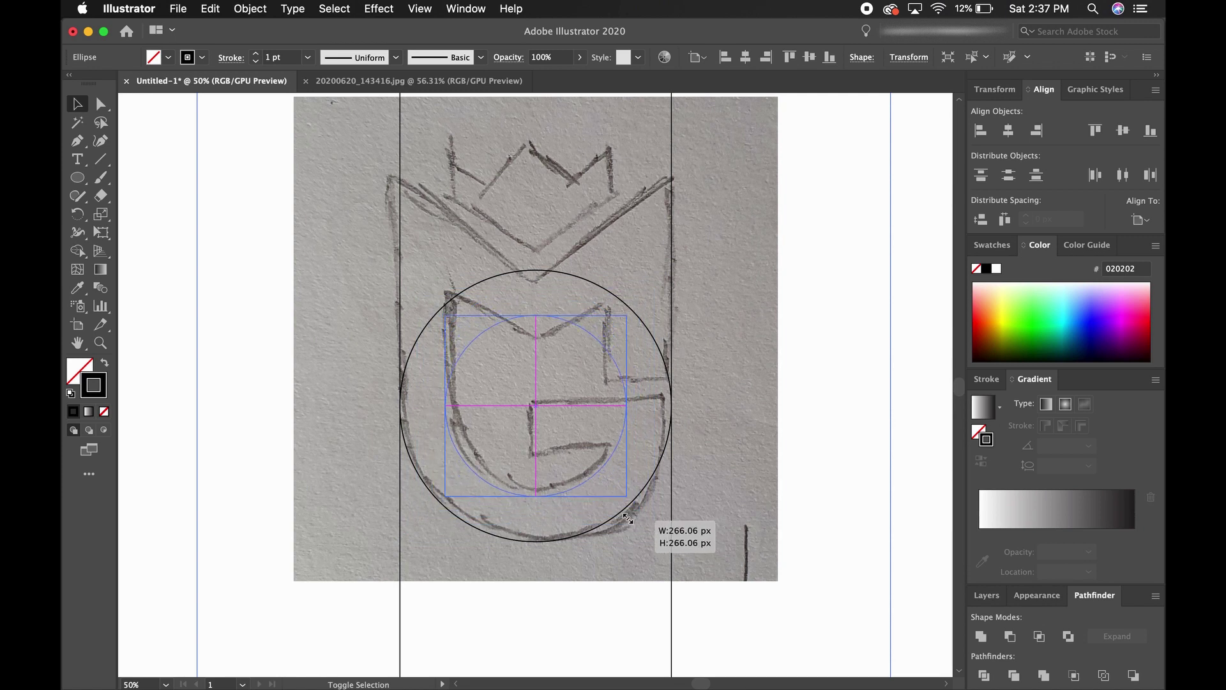
left_click_drag(628, 519, 613, 500)
left_click(925, 482)
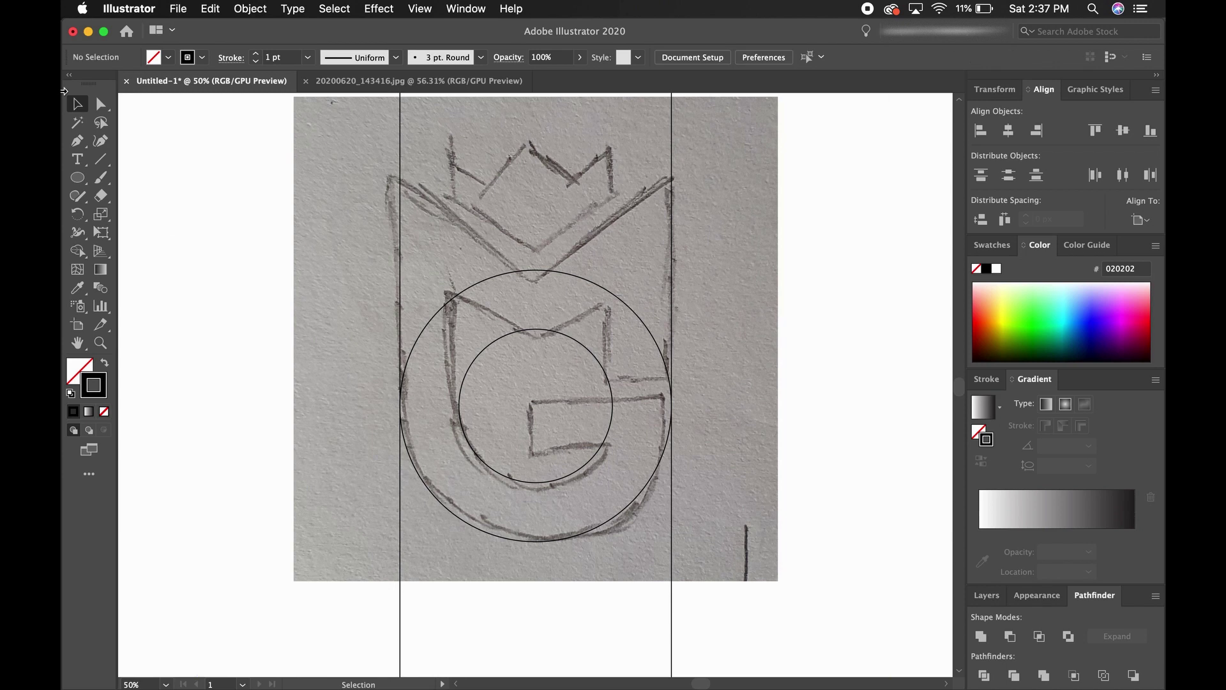
- Pen-draw vertical lines from the inner circle's left and right sides up past the crown
left_click(77, 141)
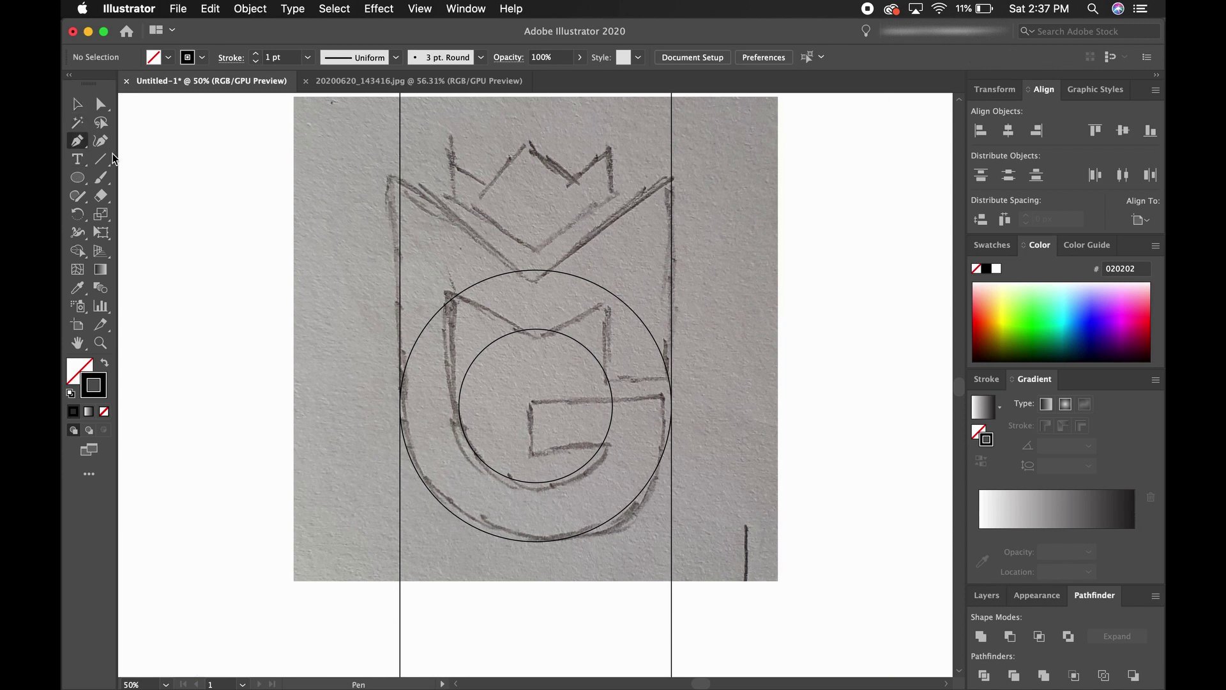
left_click(459, 406)
left_click(459, 121)
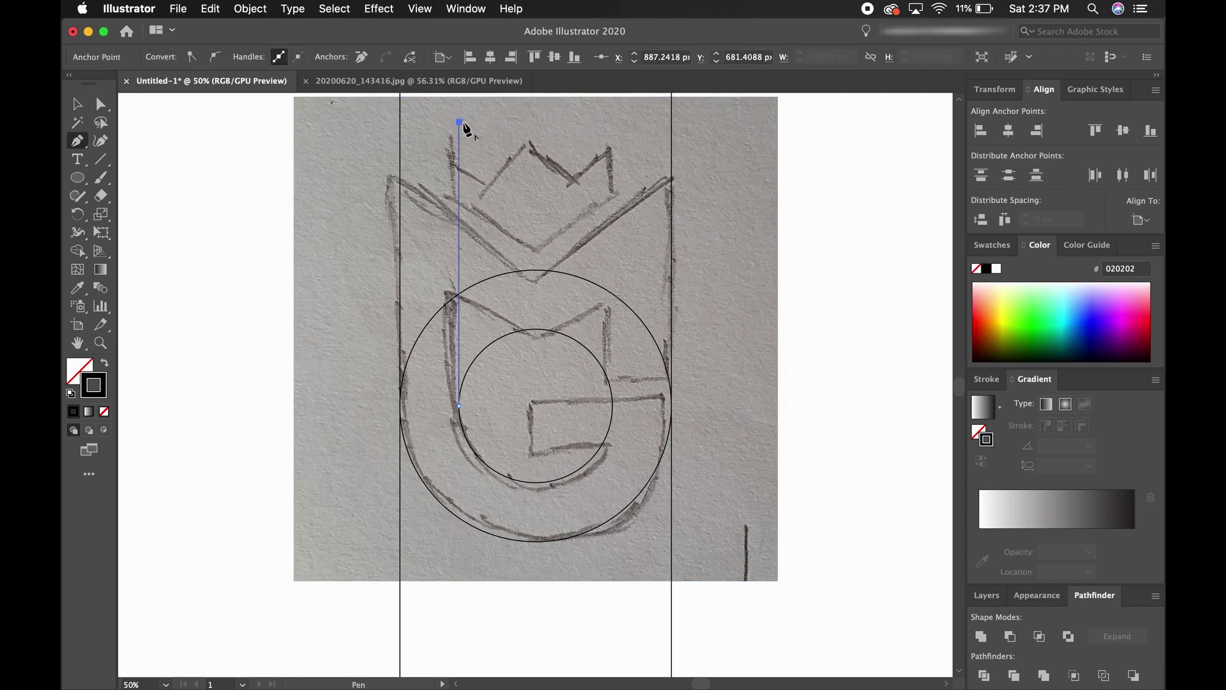
left_click(76, 104)
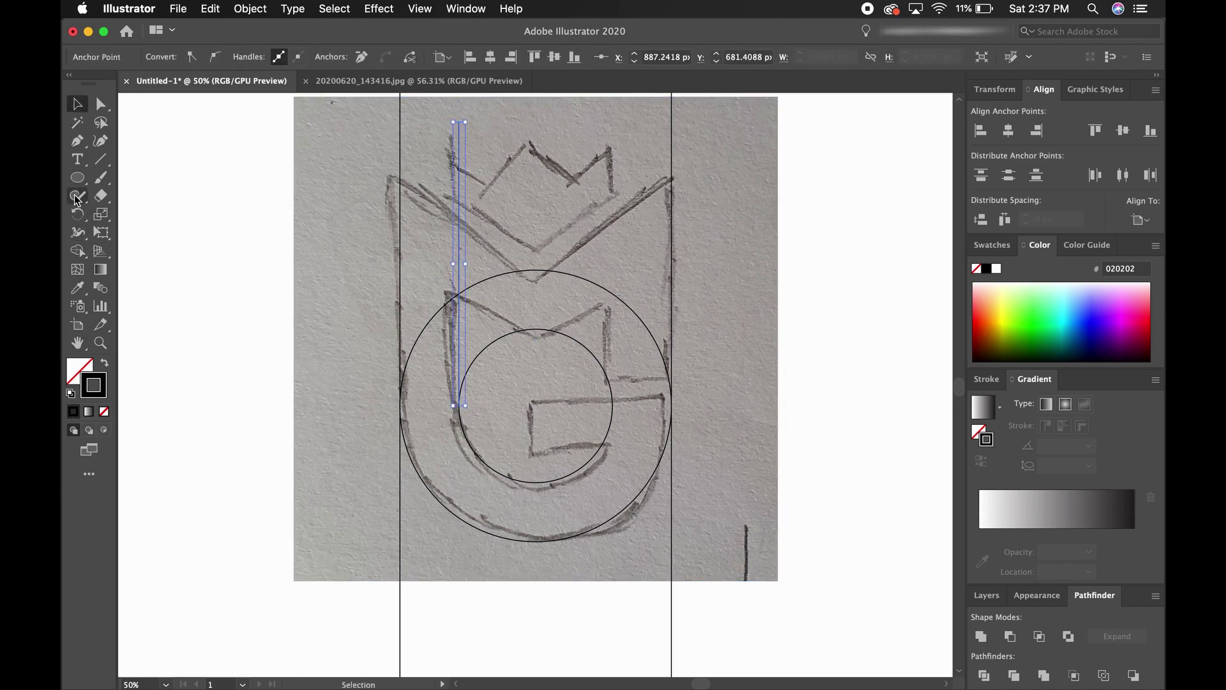
left_click(142, 178)
left_click(77, 140)
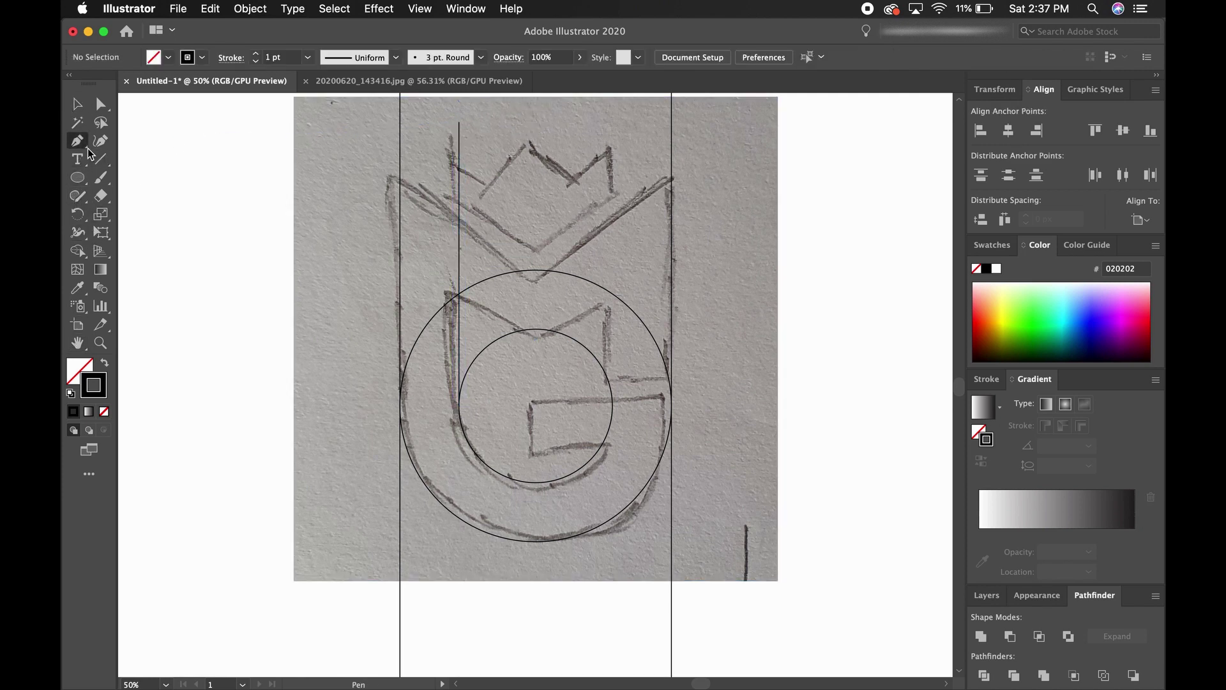
left_click(613, 406)
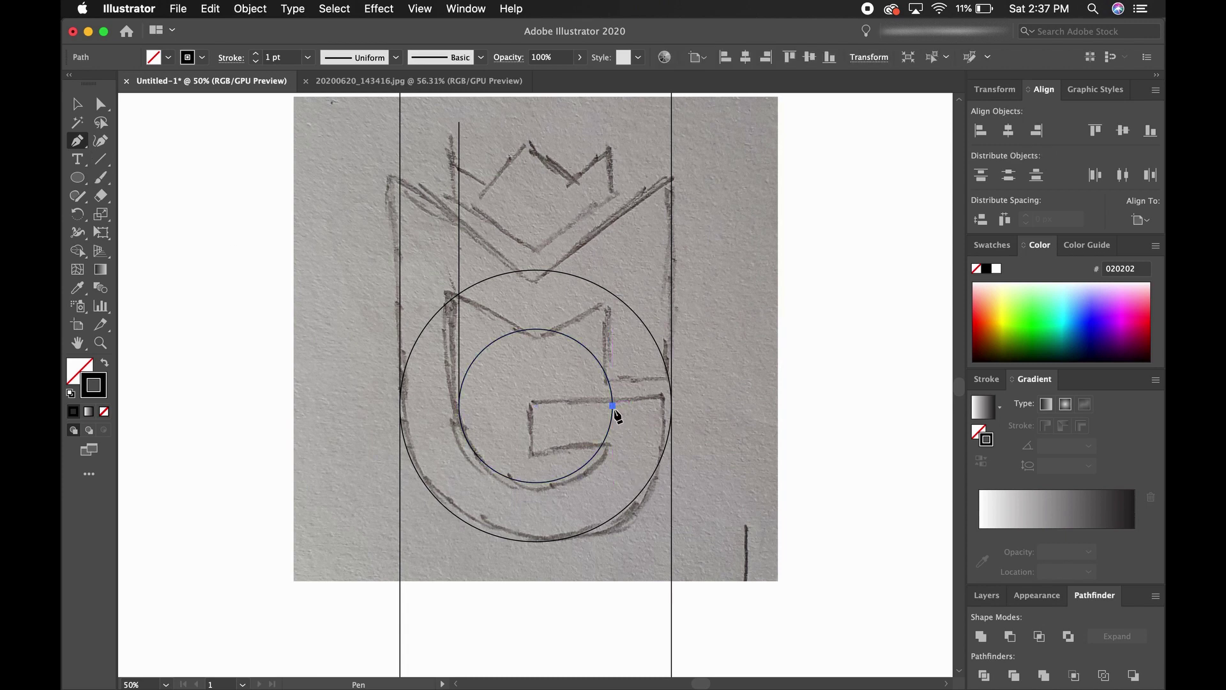
left_click(612, 111)
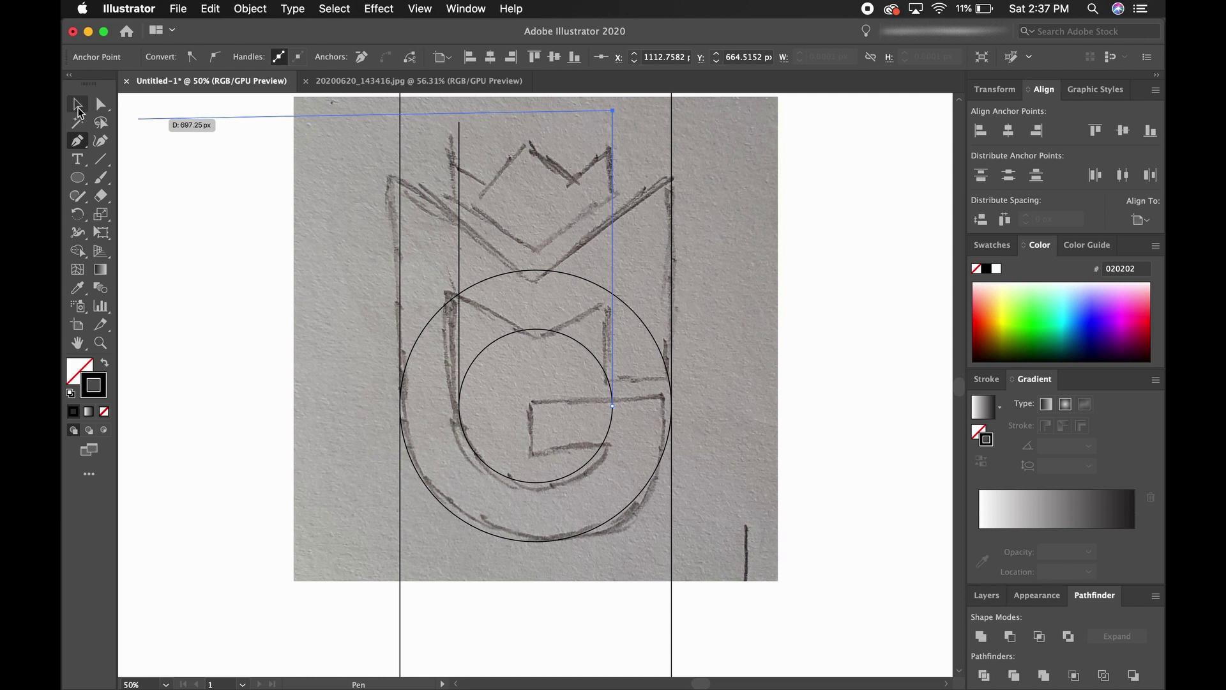
left_click(77, 106)
left_click(163, 158)
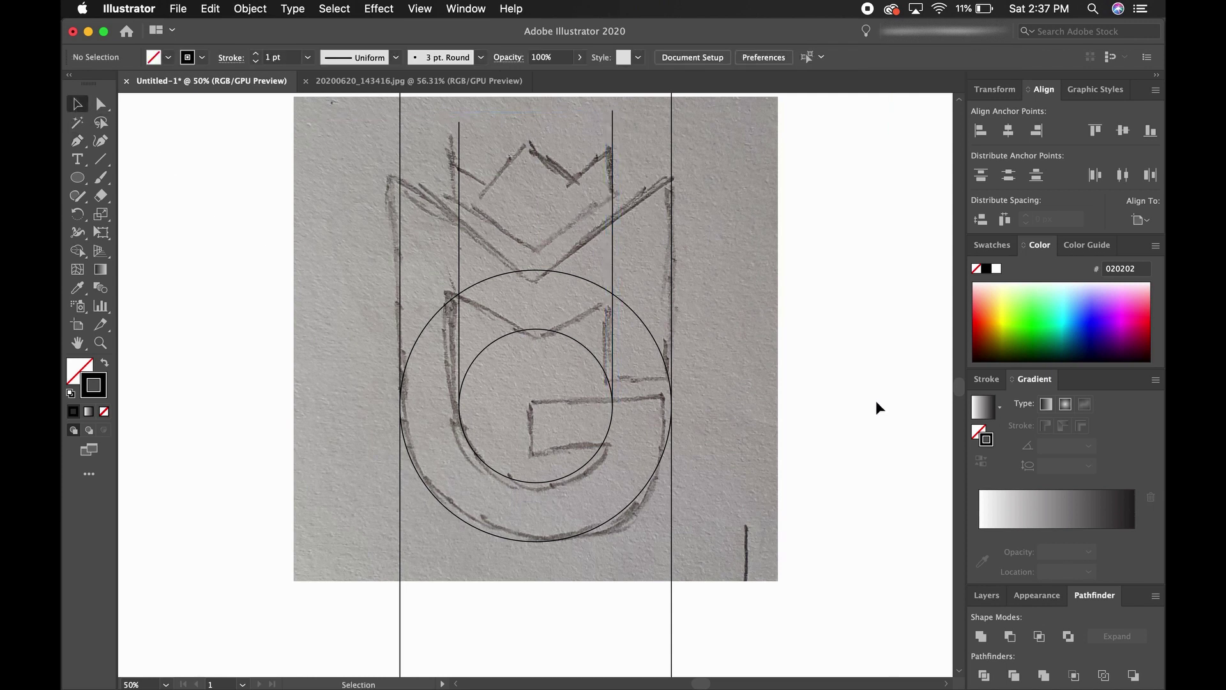
left_click(78, 144)
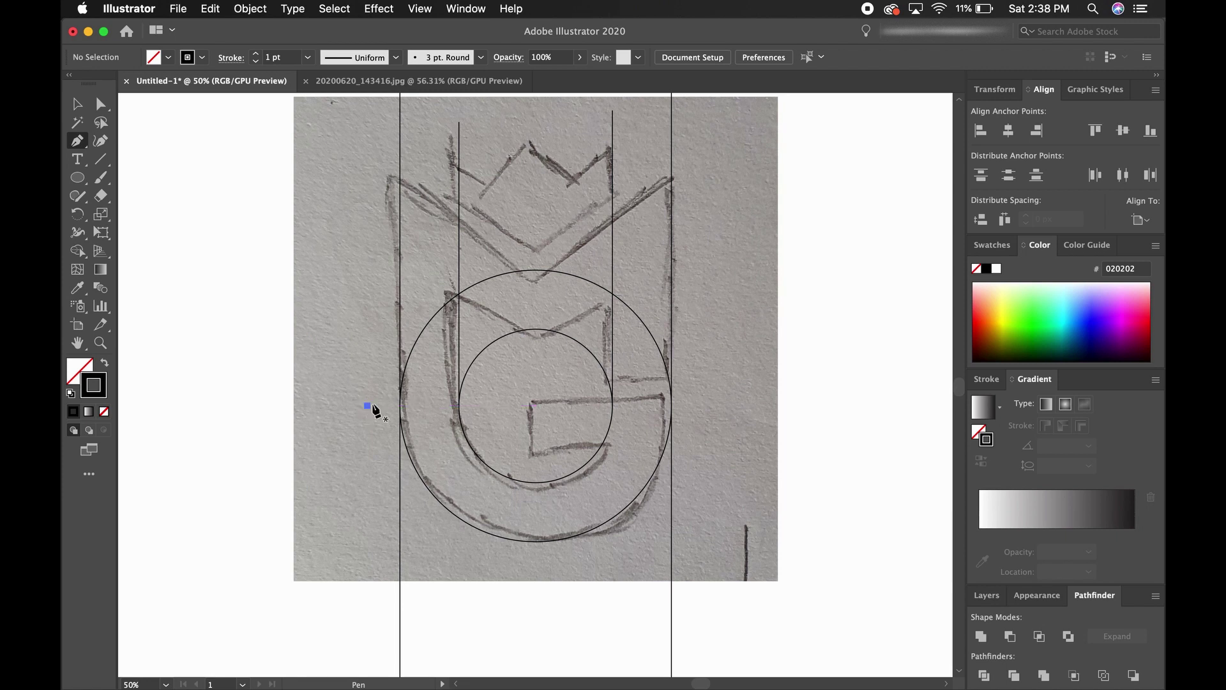
- Draw a horizontal line across the circles and nudge it up to the top of the G's crossbar
left_click(715, 405)
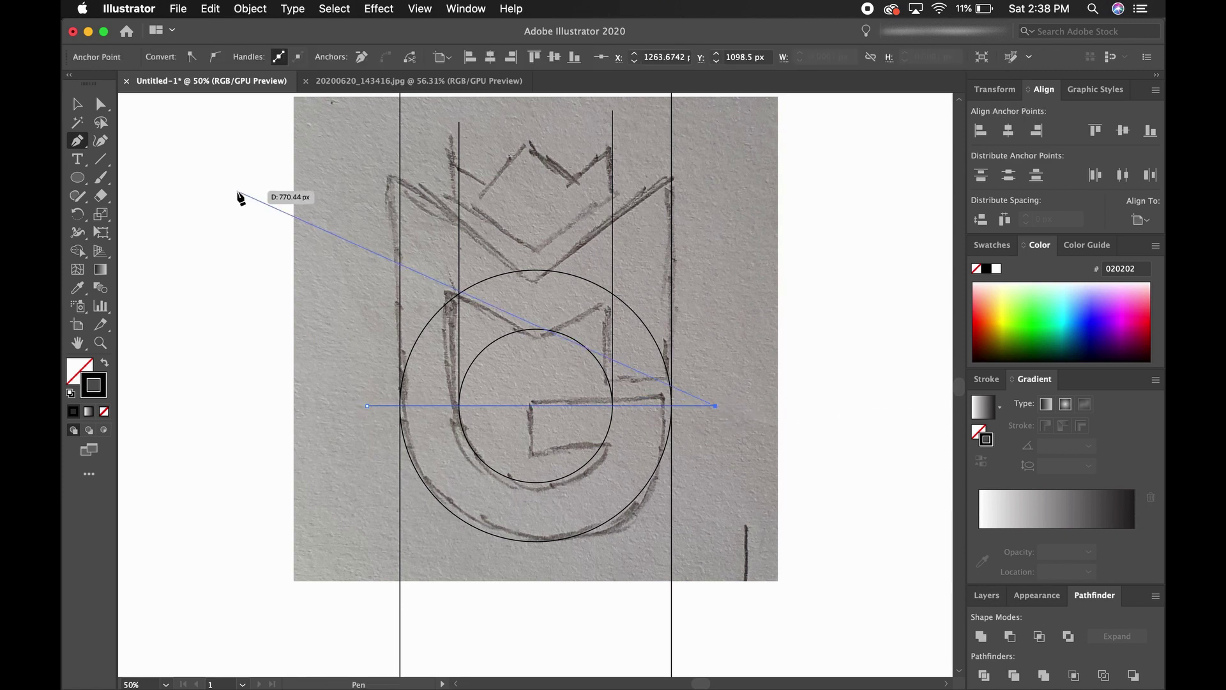
left_click(77, 103)
left_click(873, 382)
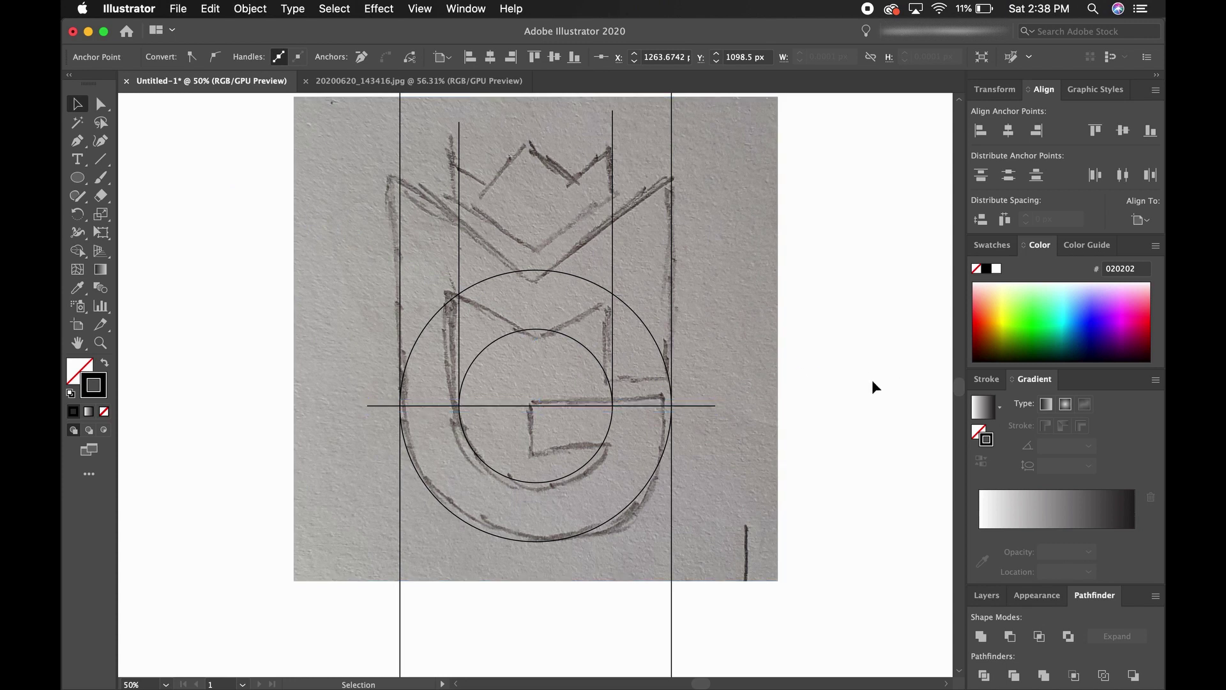
left_click(703, 406)
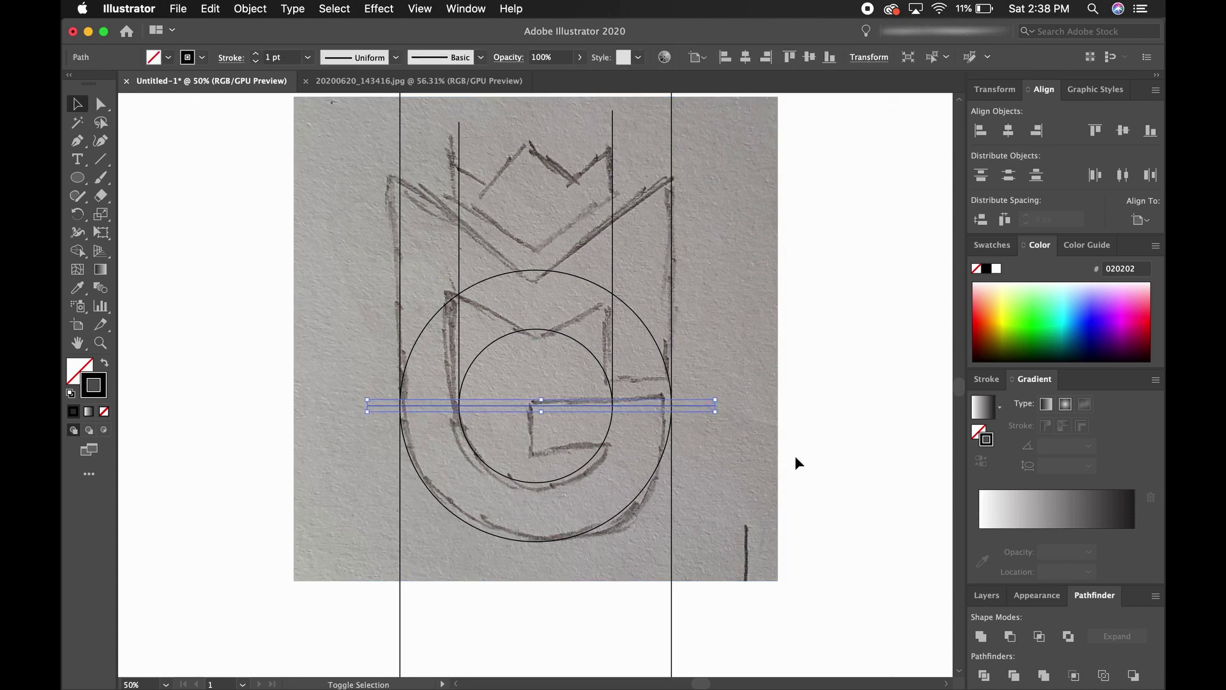
key("shift+Up")
key("shift+Up")
key("shift+Up")
key("shift+Up")
key("shift+Up")
key("shift+Up")
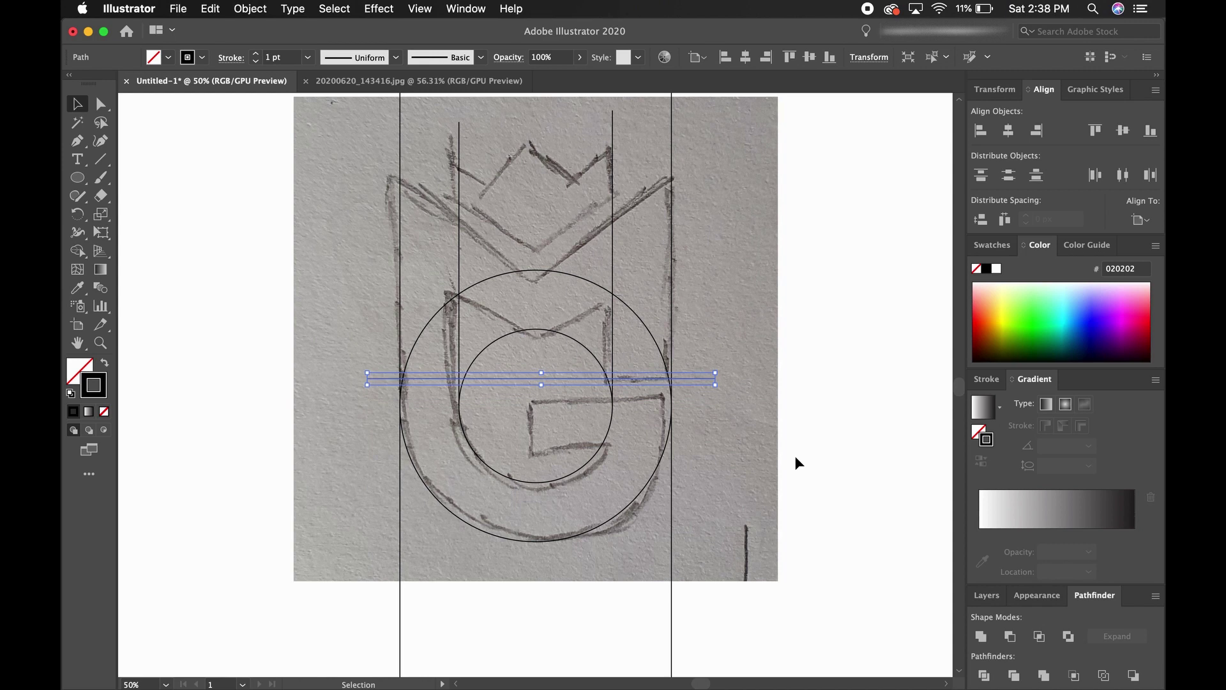
key("Up")
key("super+equal")
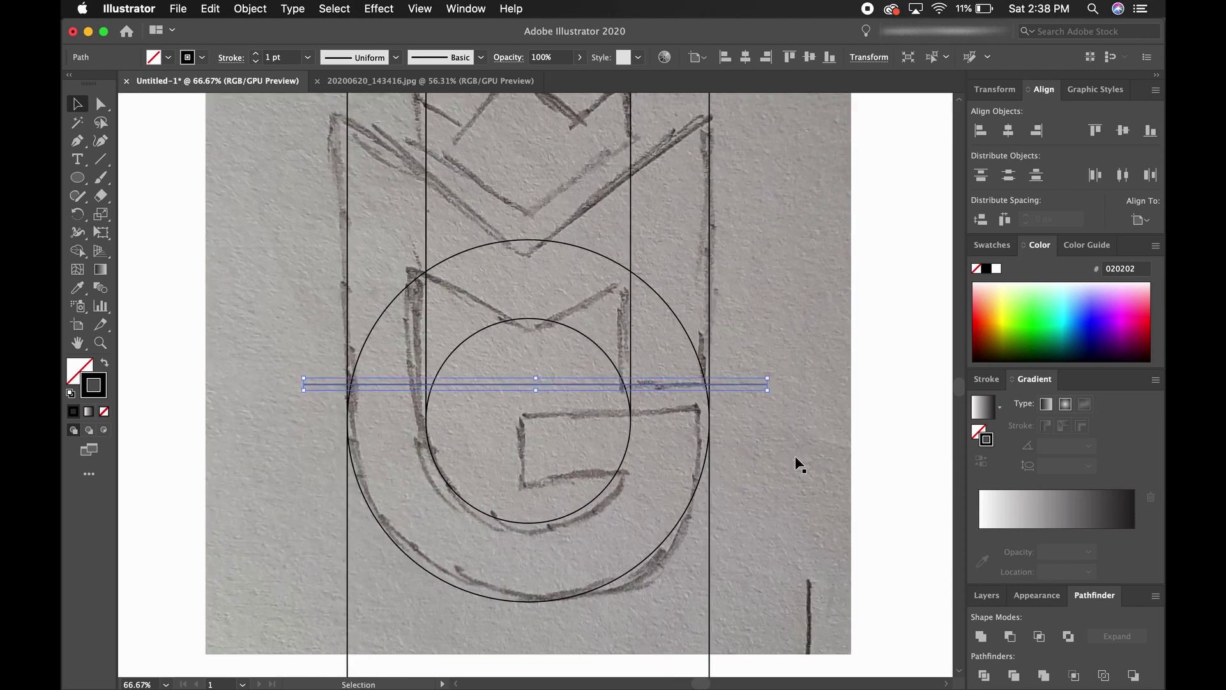
key("Down")
key("Down")
key("Down")
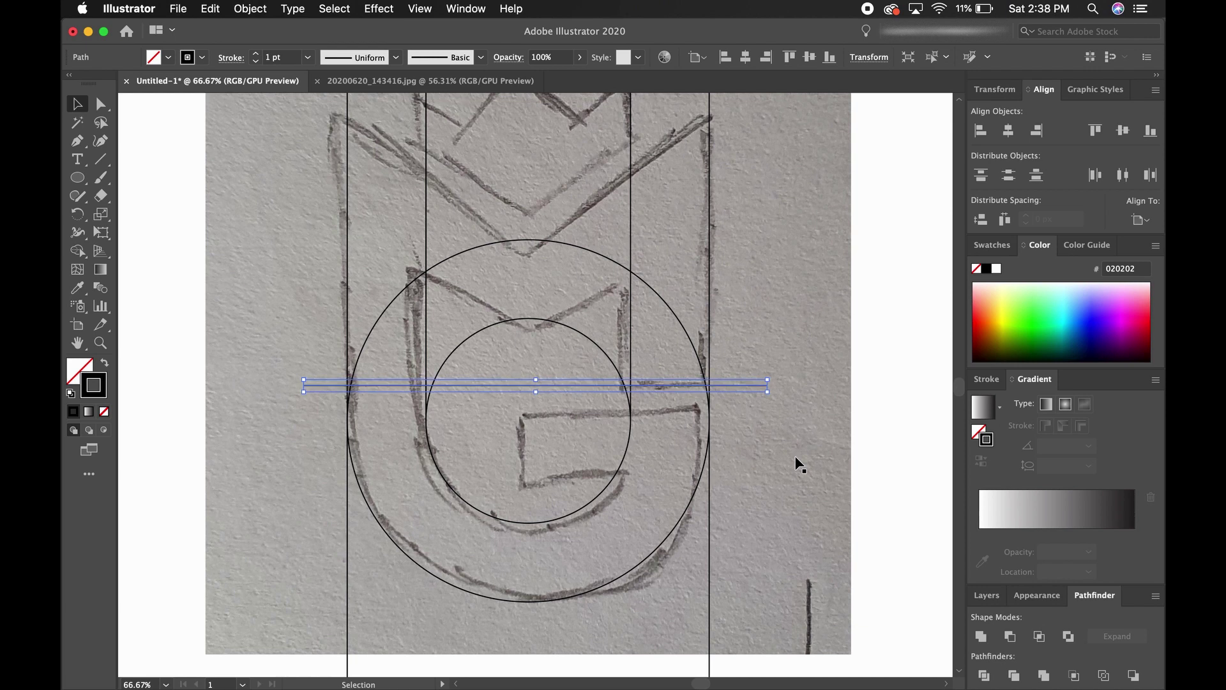
key("Up")
key("Up")
key("Up")
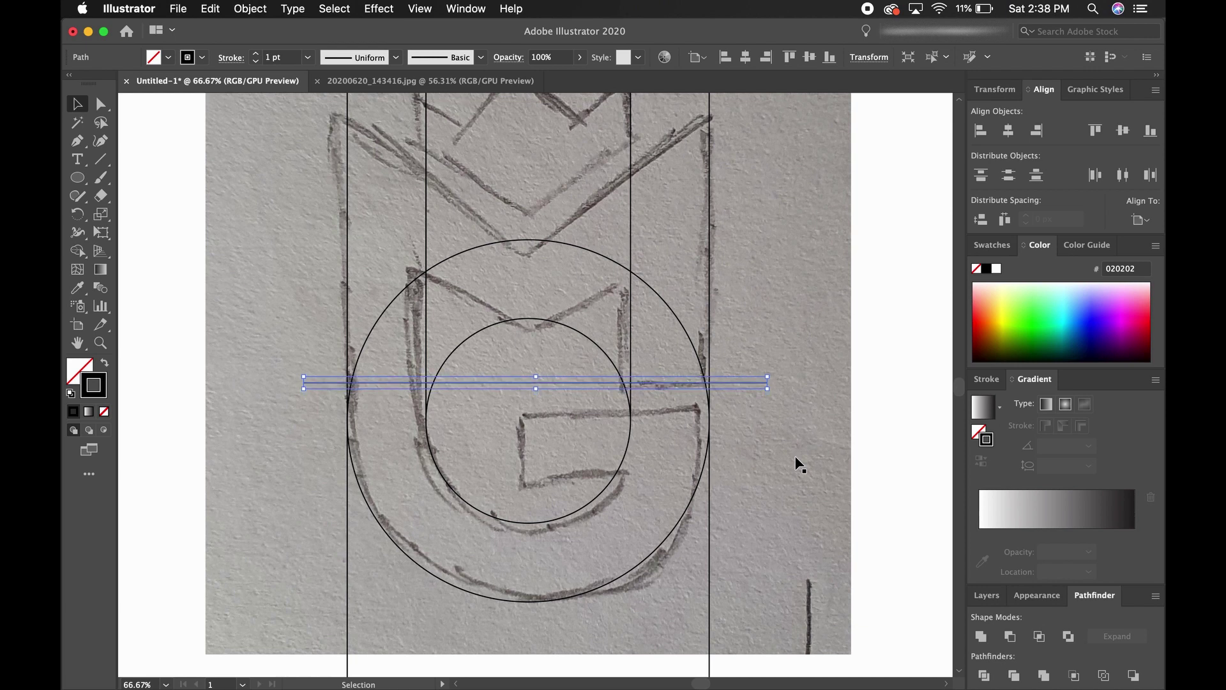
- Paste a copy of the line in front and shift it down to the crossbar's bottom edge
key("super+c")
key("super+f")
key("shift+Down")
key("shift+Down")
key("shift+Down")
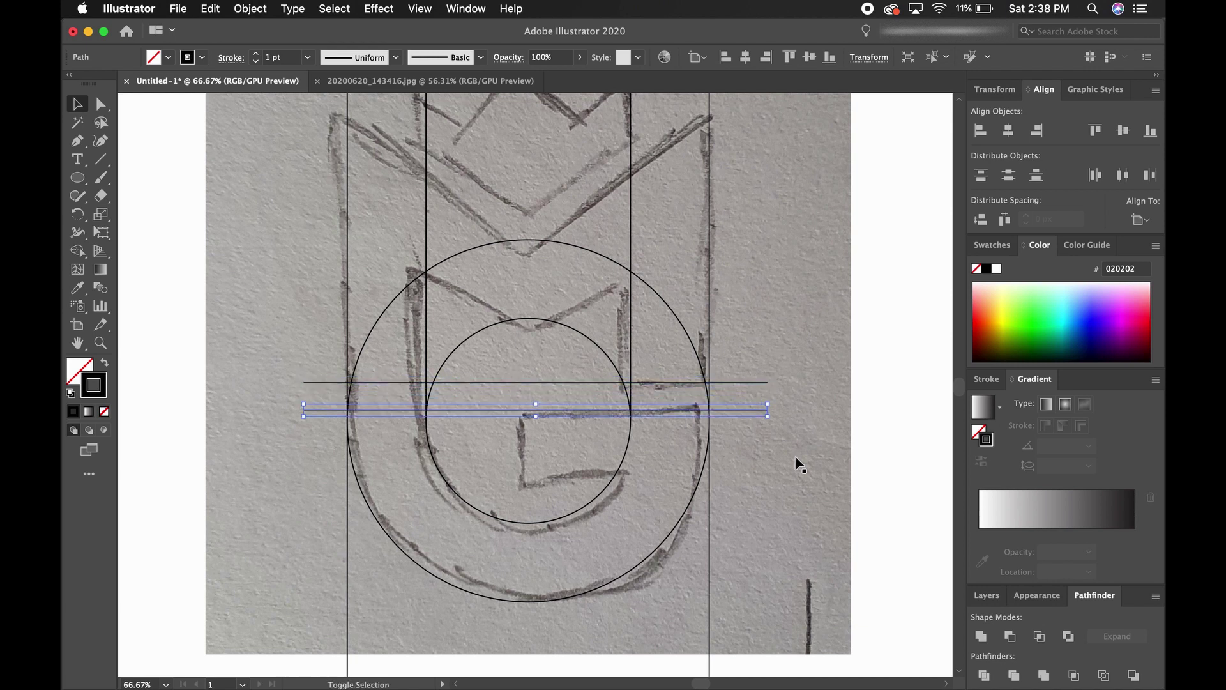
key("Up")
key("Up")
key("Up")
key("Up")
key("Up")
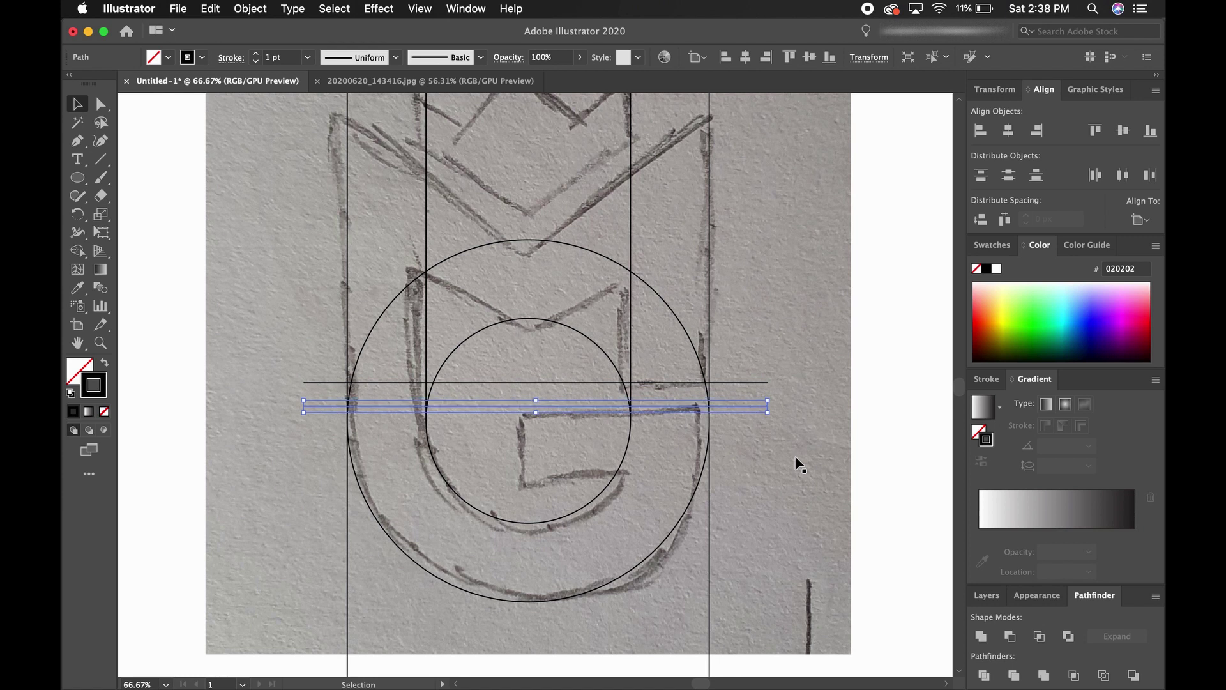
key("Up")
key("Up")
key("Up")
key("Up")
key("Up")
key("Up")
key("Up")
key("Up")
key("Up")
key("Up")
key("Up")
key("Up")
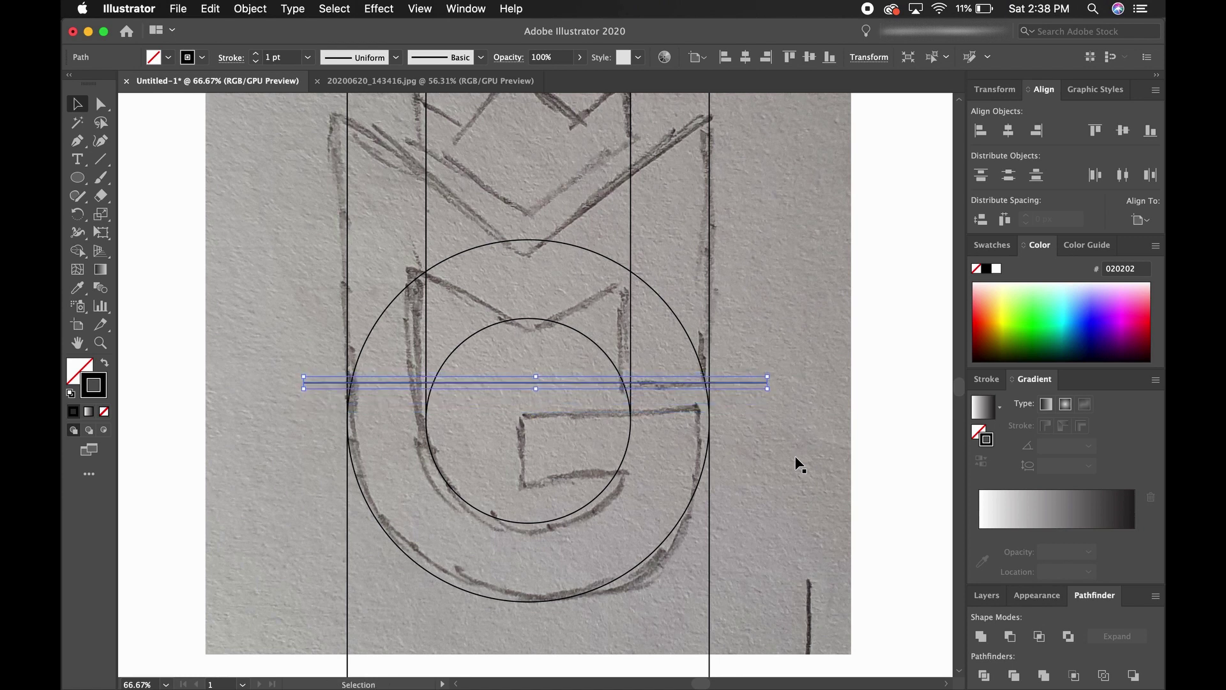
key("shift+Down")
key("shift+Down")
key("shift+Down")
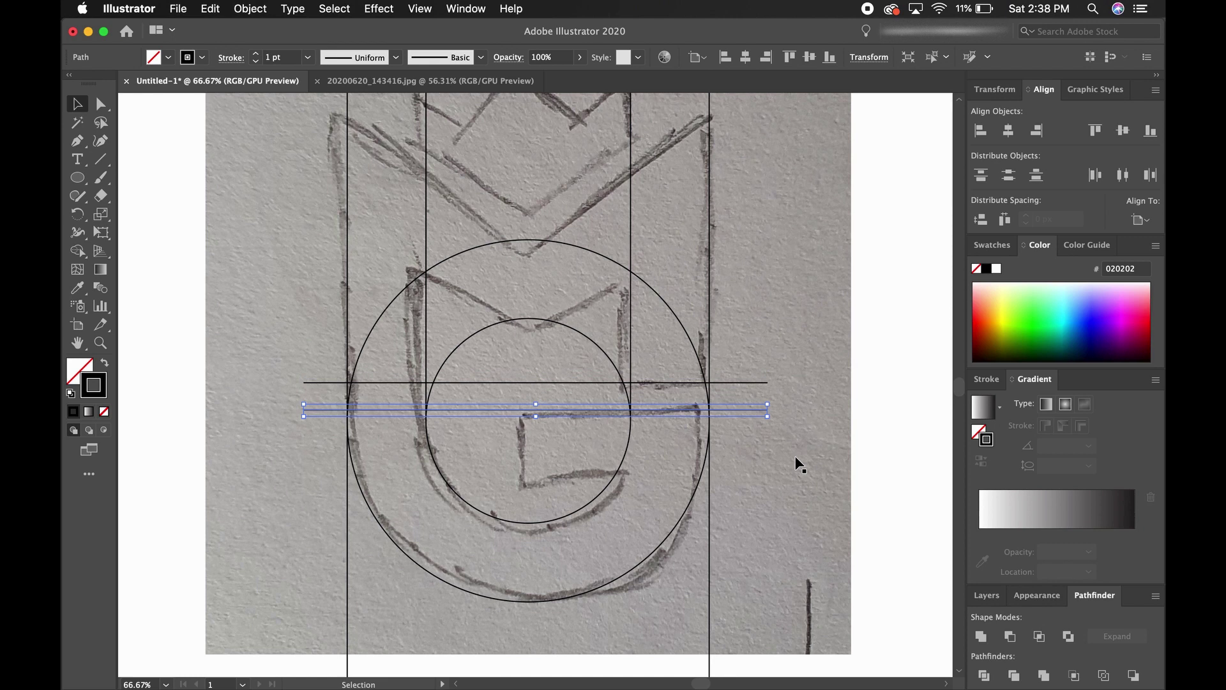
left_click(898, 449)
scroll(894, 449, "right", 1)
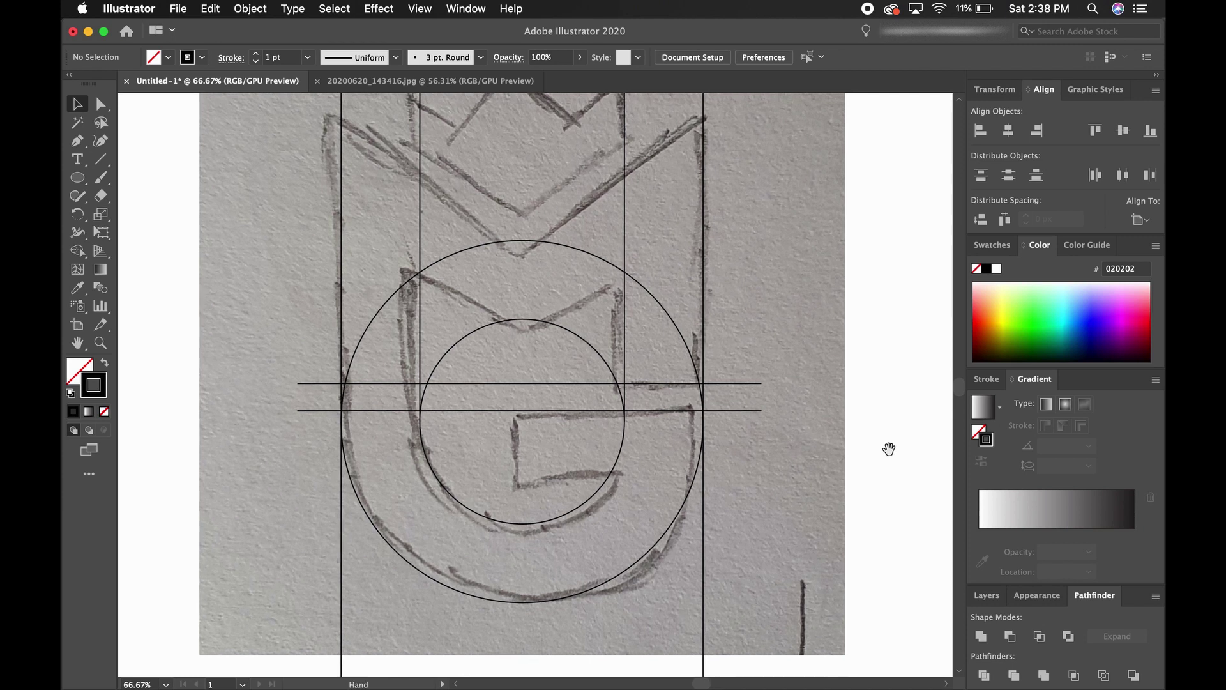
left_click(75, 142)
- Draw a vertical centre line running through both circles
left_click(522, 189)
left_click(521, 650)
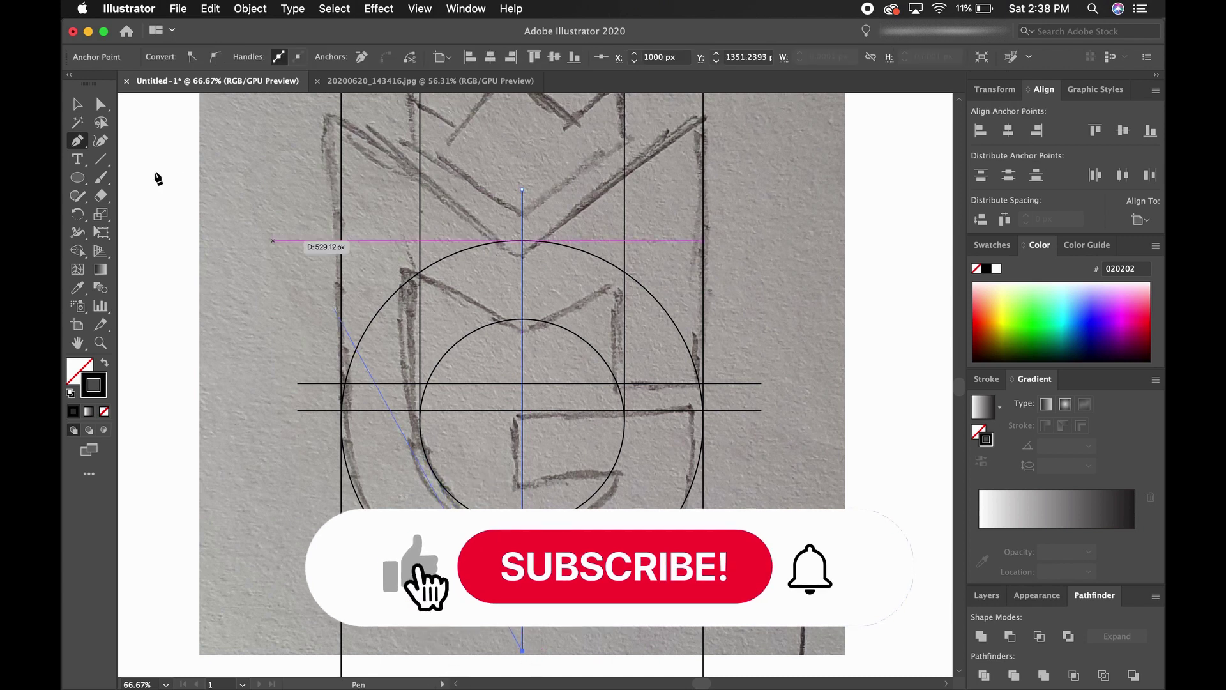
key("v")
left_click(926, 320)
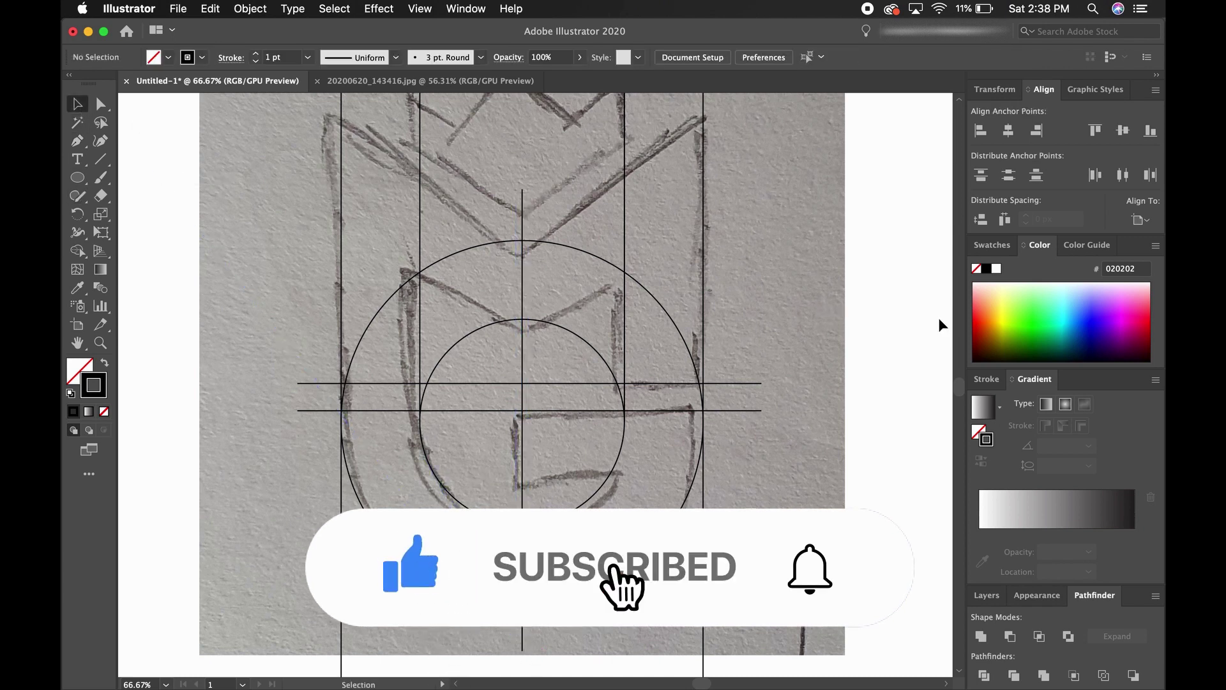
scroll(938, 317, "down", 2)
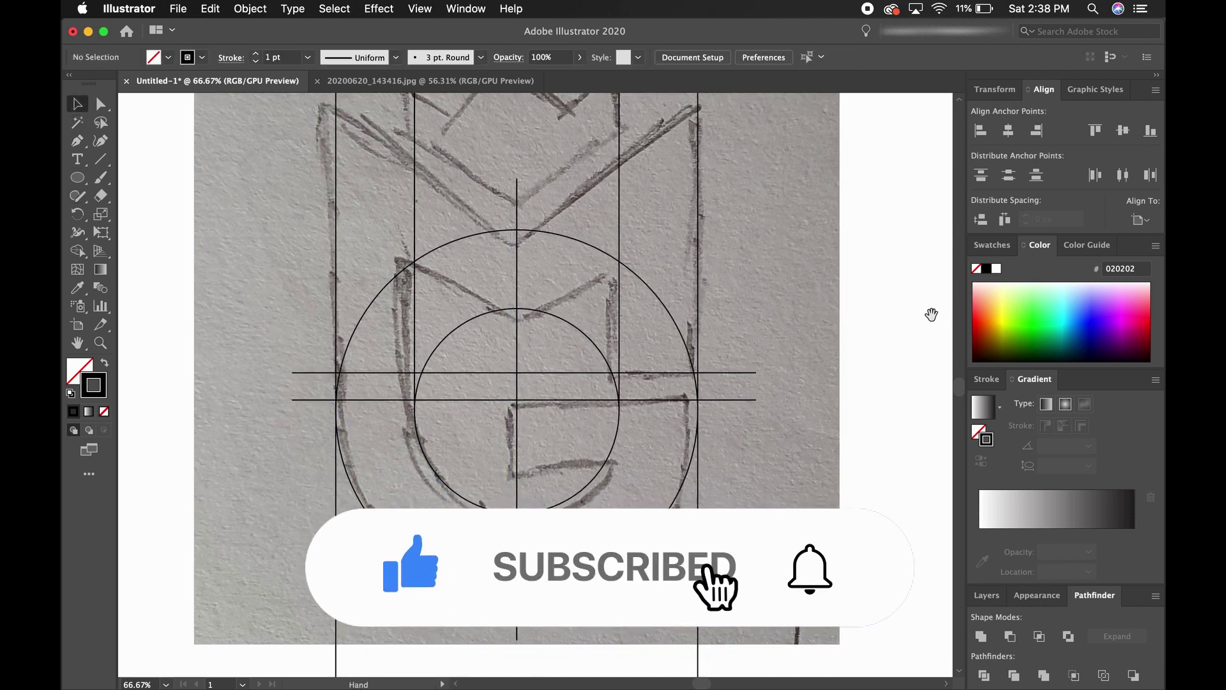
- Duplicate the lower horizontal line and move the copy down to the G's inner bar
left_click(719, 396)
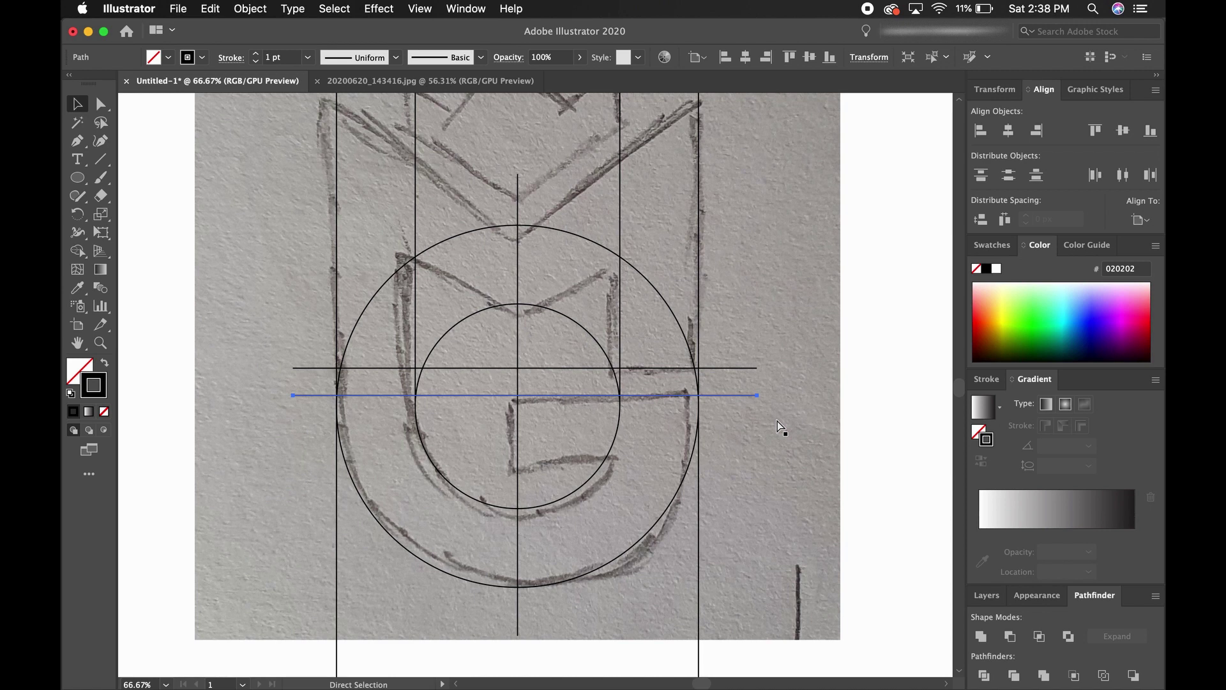
key("super+d")
key("shift+Down")
key("shift+Down")
key("shift+Down")
key("shift+Down")
key("shift+Down")
key("shift+Down")
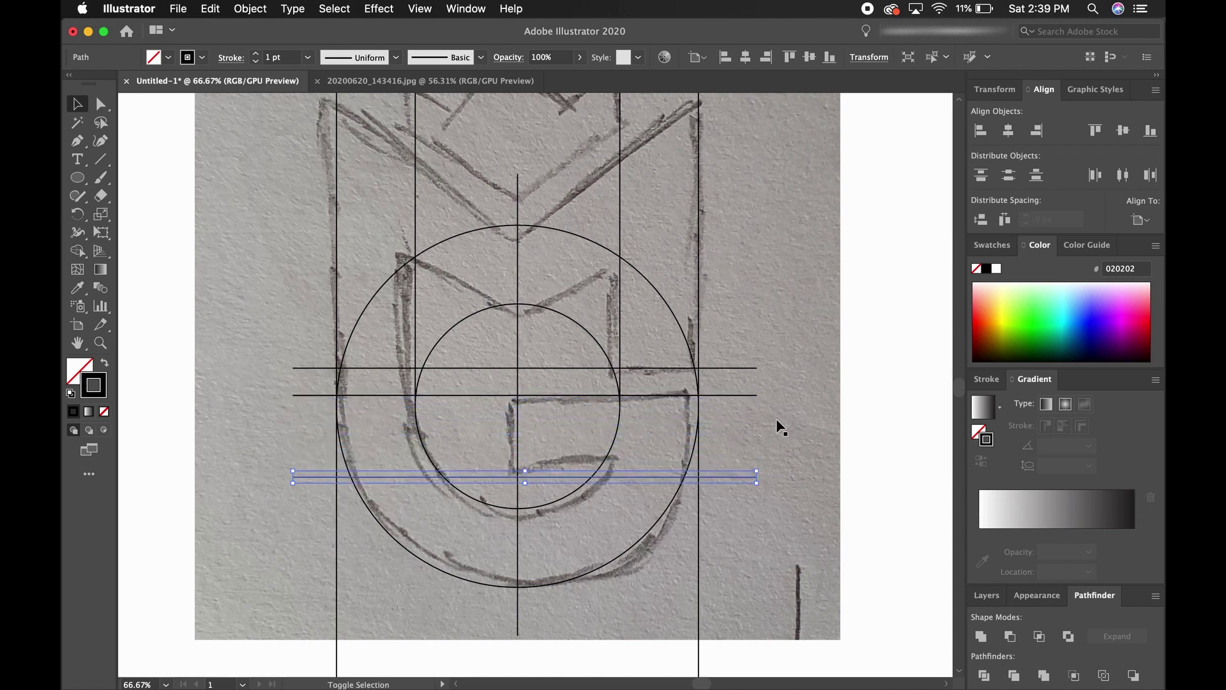
key("shift+Up")
key("shift+Up")
key("shift+Up")
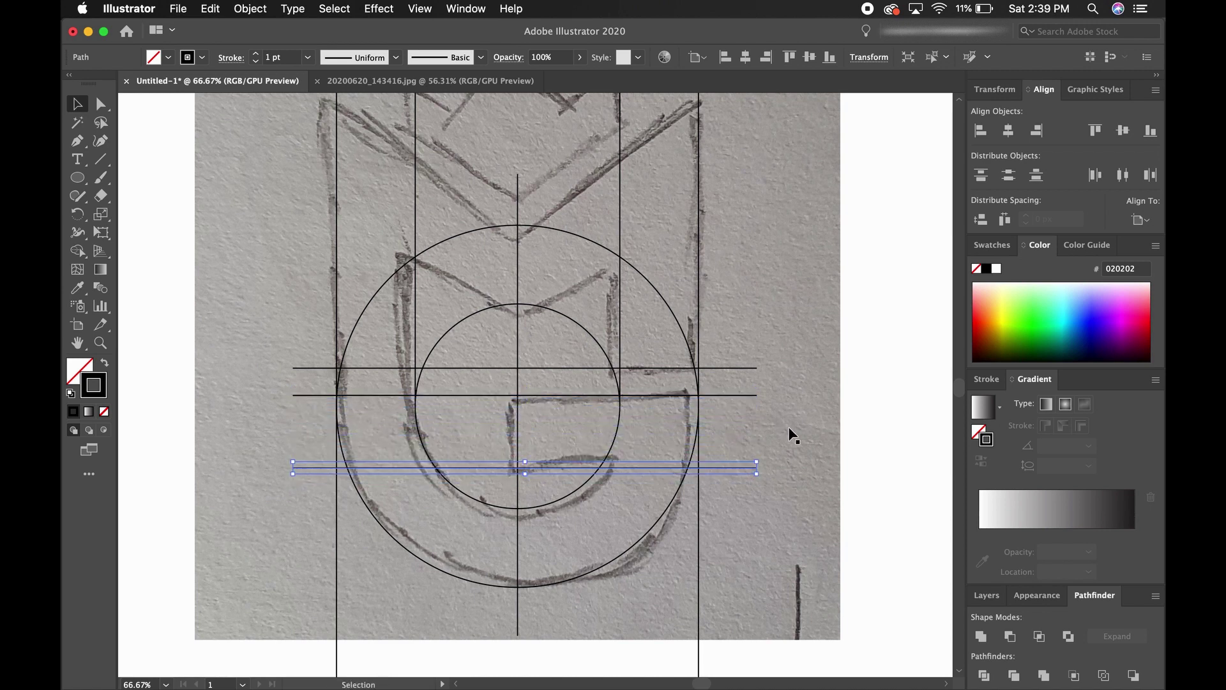
left_click(941, 359)
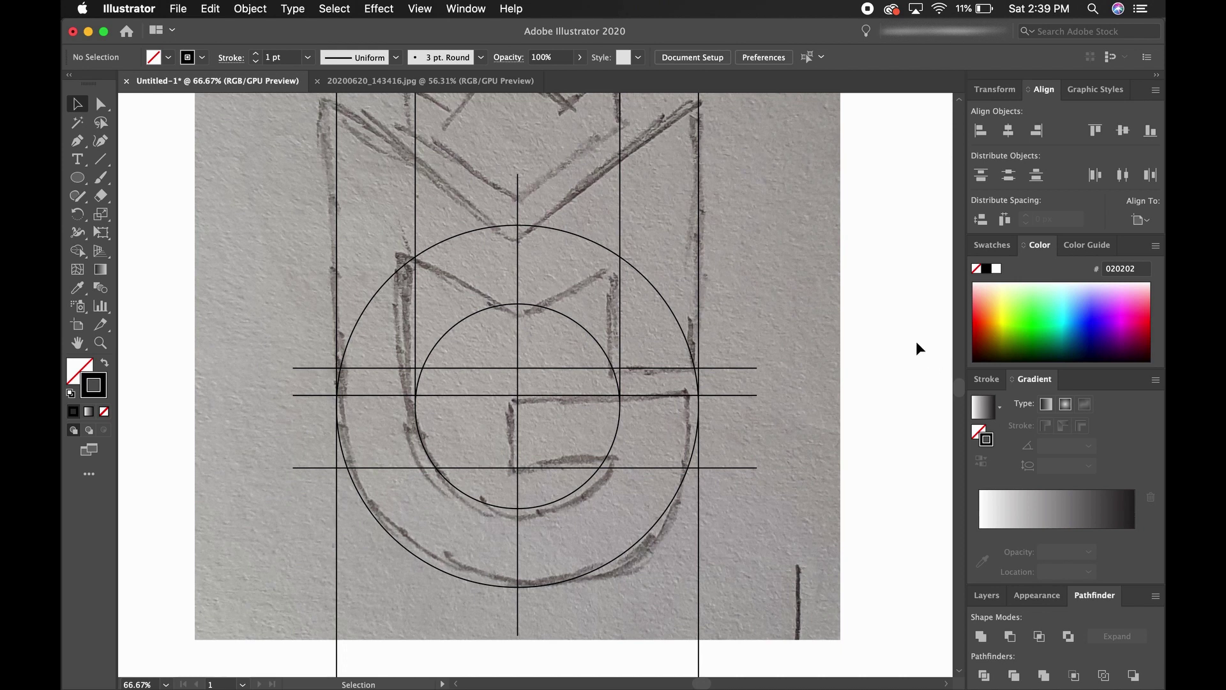
- Pen-draw a diagonal from the M's upper-left stroke down to the centre line above the circle
scroll(879, 343, "up", 3)
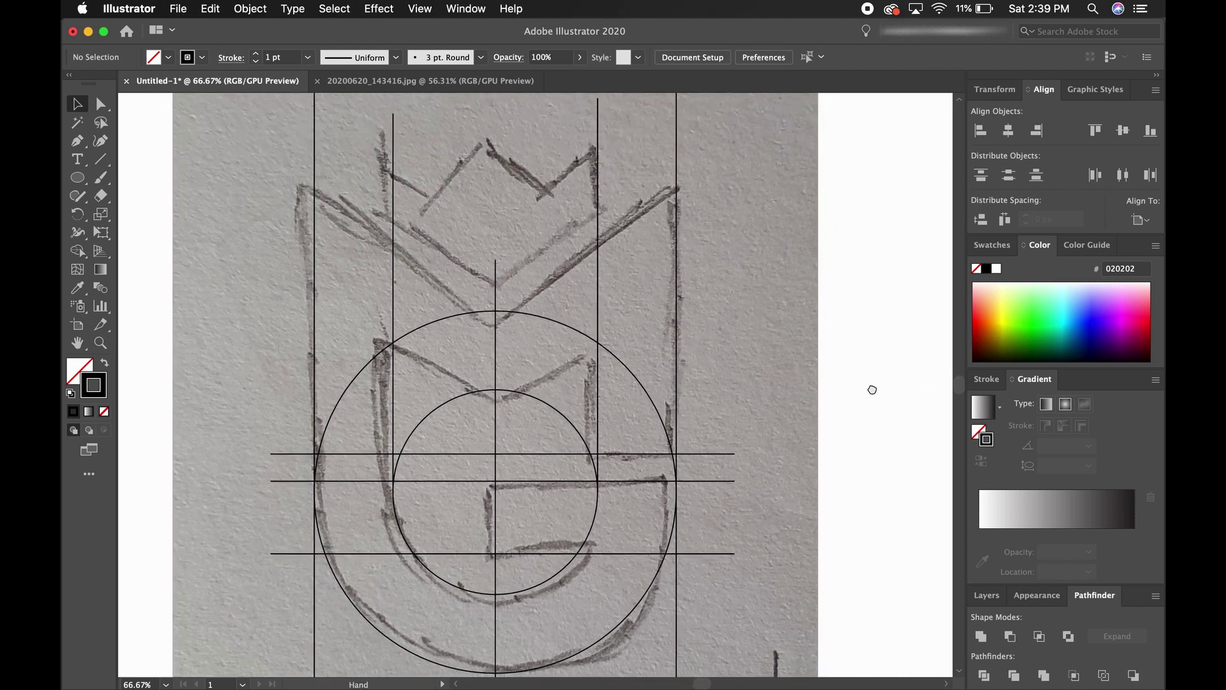
key("super+minus")
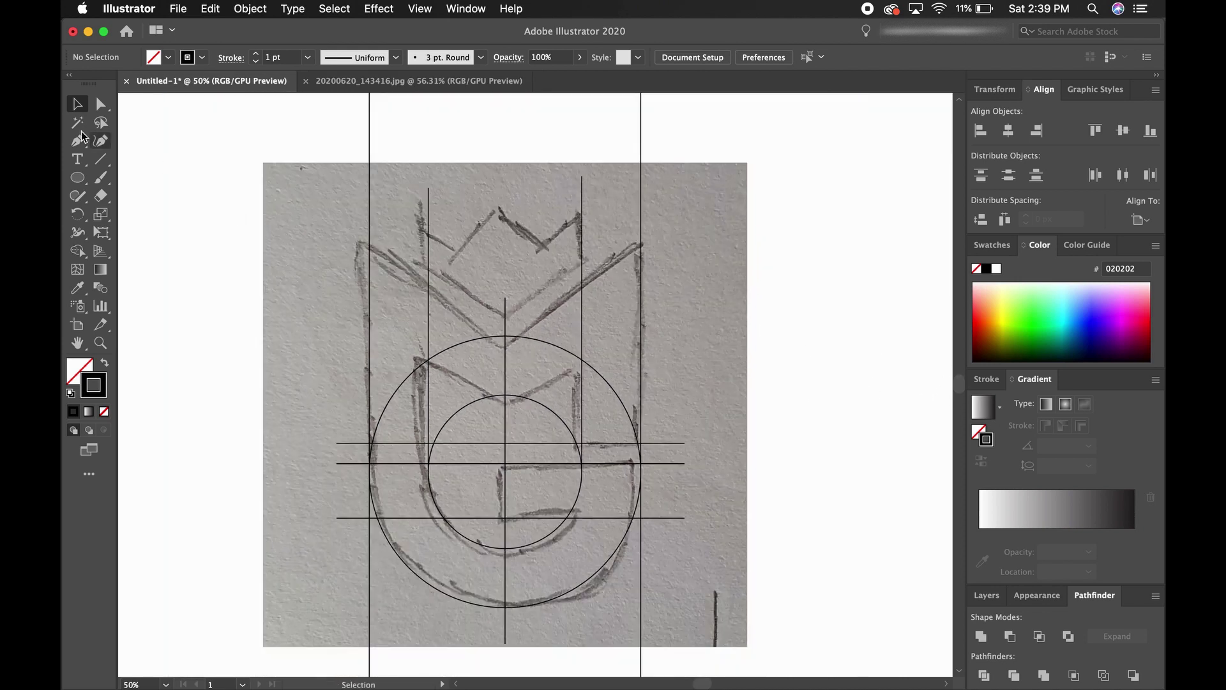
left_click(78, 141)
left_click(343, 225)
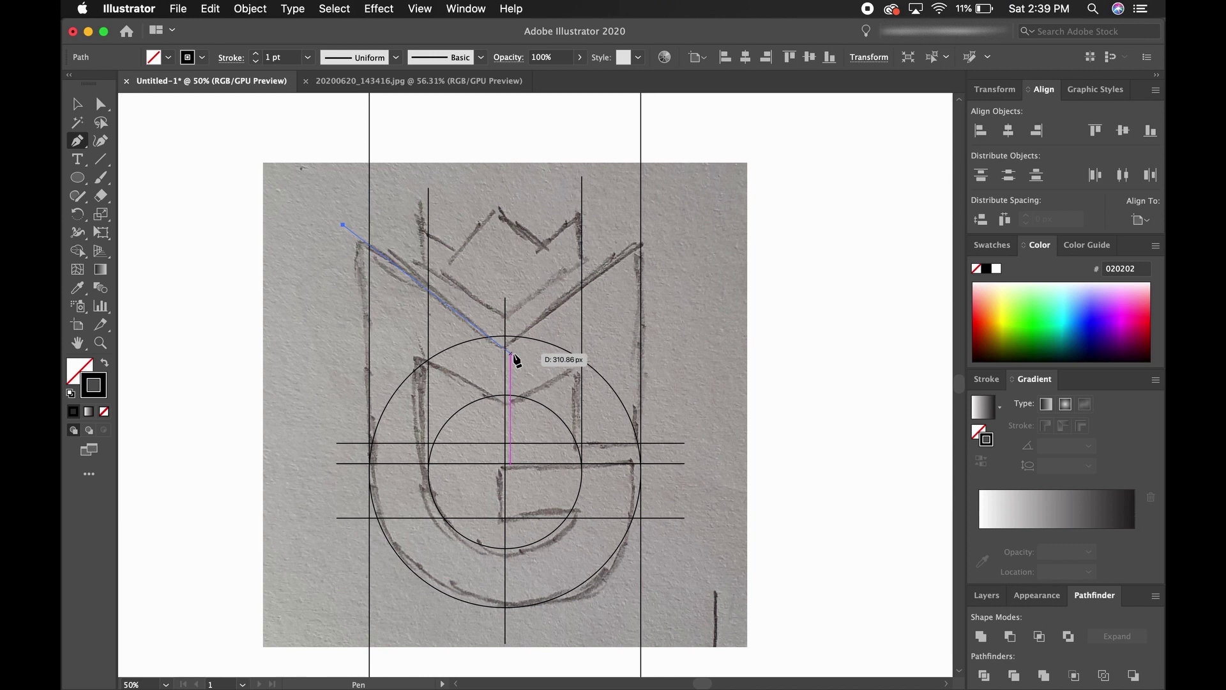
left_click(510, 353)
left_click(85, 110)
left_click(376, 268)
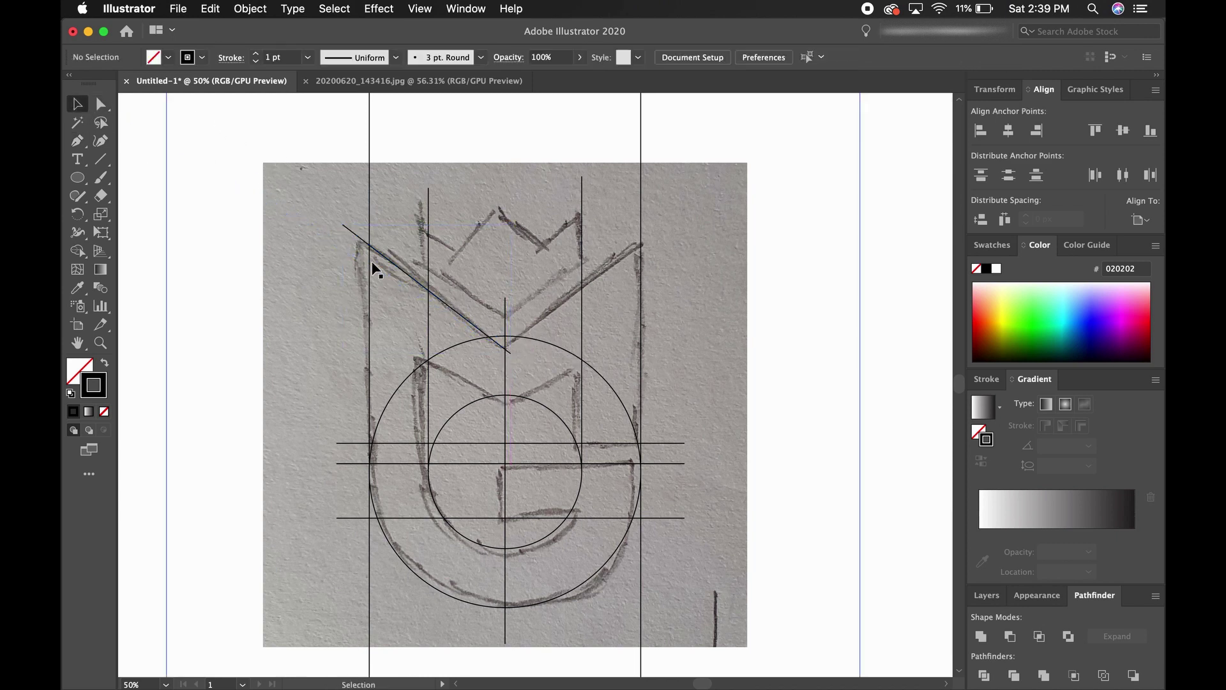
left_click(400, 268)
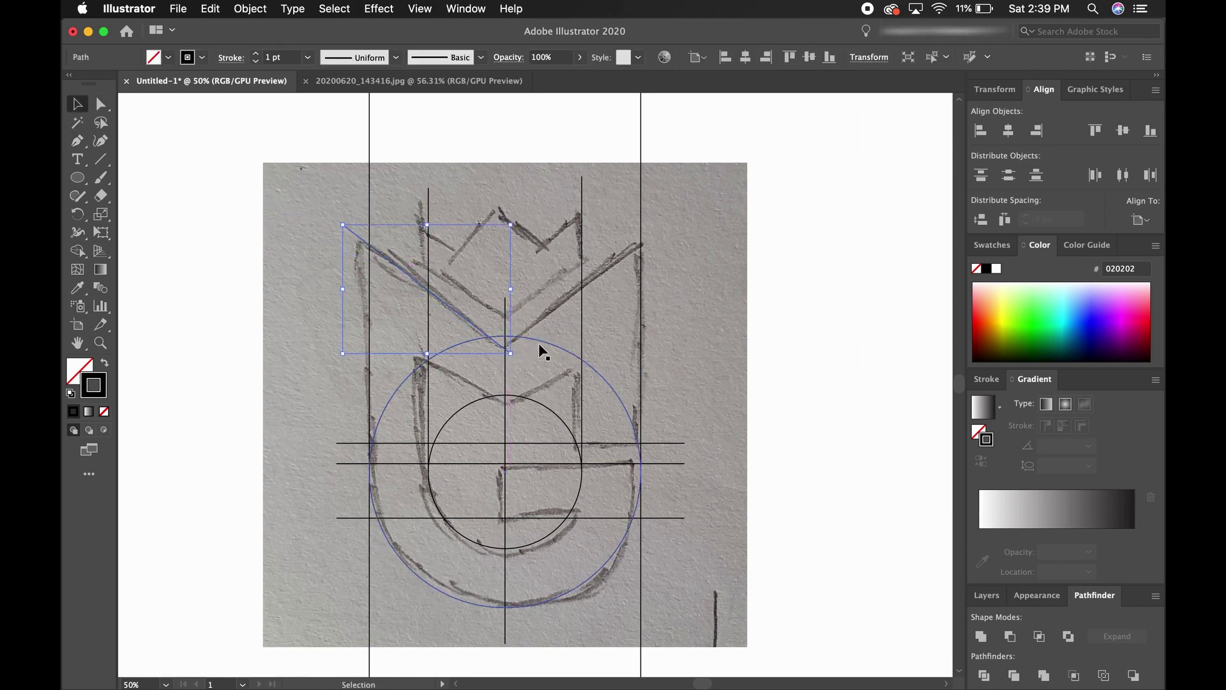
- Make a mirrored copy of the diagonal with Reflect, shifted right onto the M's right arm
right_click(456, 313)
mouse_move(497, 546)
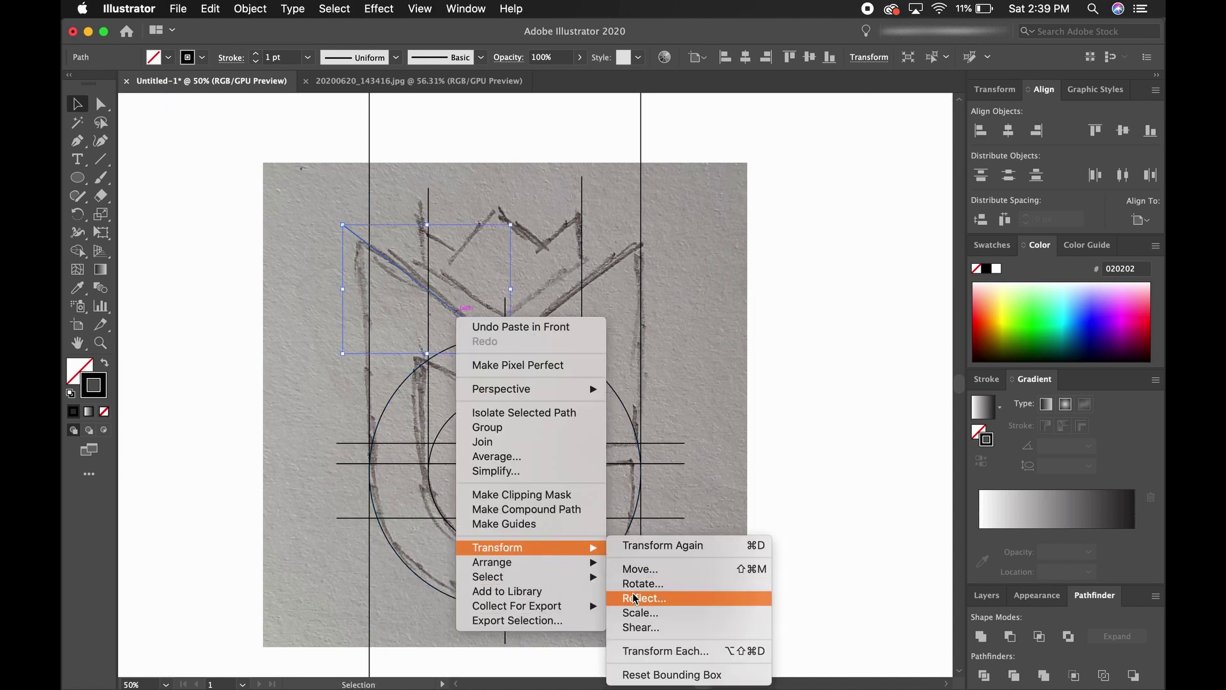
left_click(633, 598)
left_click(357, 399)
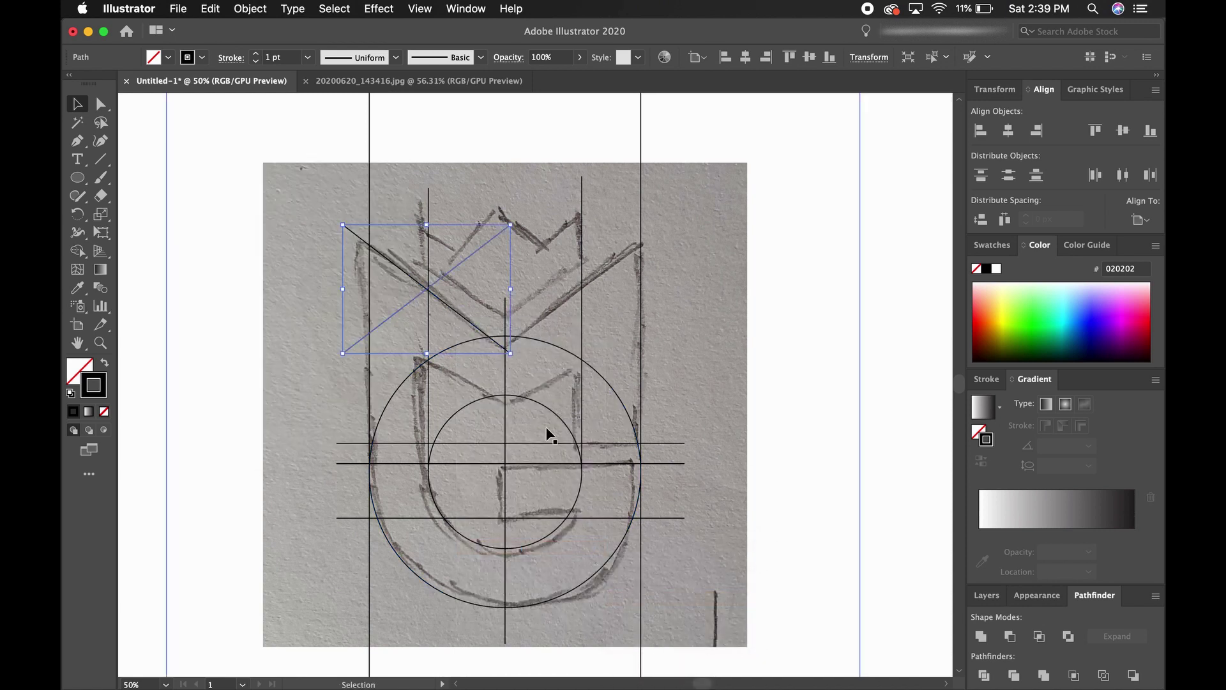
key("shift+Right")
key("shift+Right")
key("shift+Right")
key("shift+Right")
key("shift+Right")
key("shift+Right")
key("shift+Right")
key("shift+Right")
key("shift+Right")
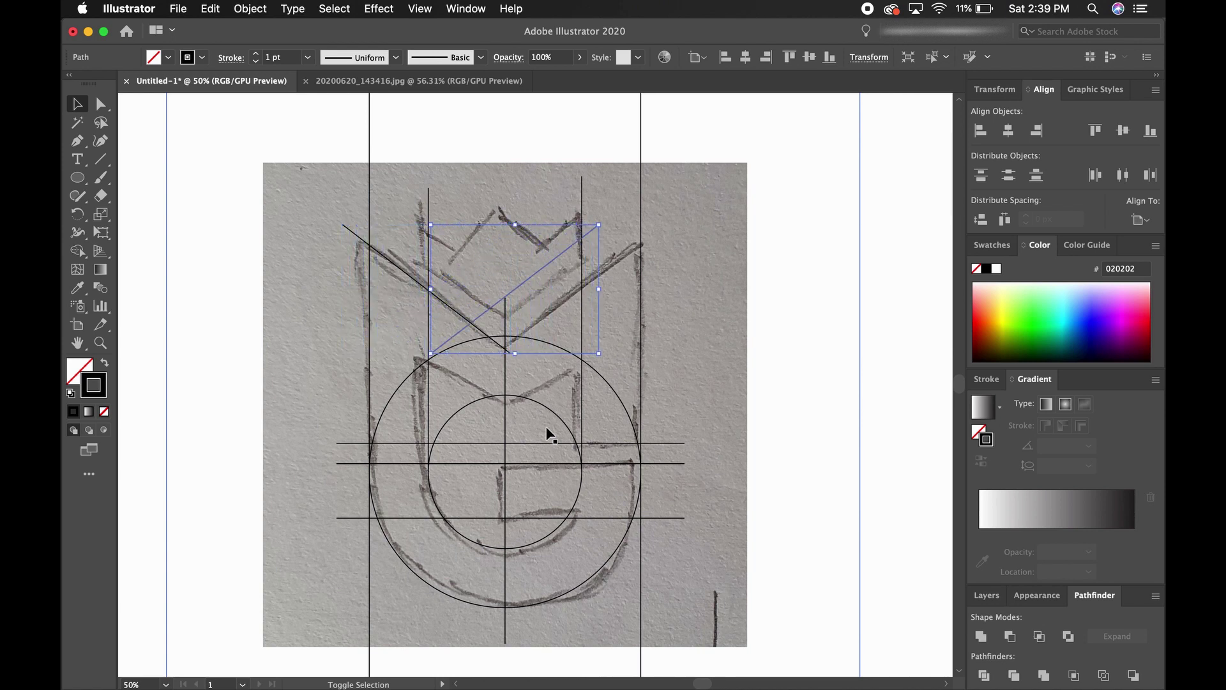
key("shift+Right")
key("shift+Right")
key("shift+Right")
key("shift+Right")
key("shift+Right")
key("shift+Right")
key("shift+Right")
key("shift+Right")
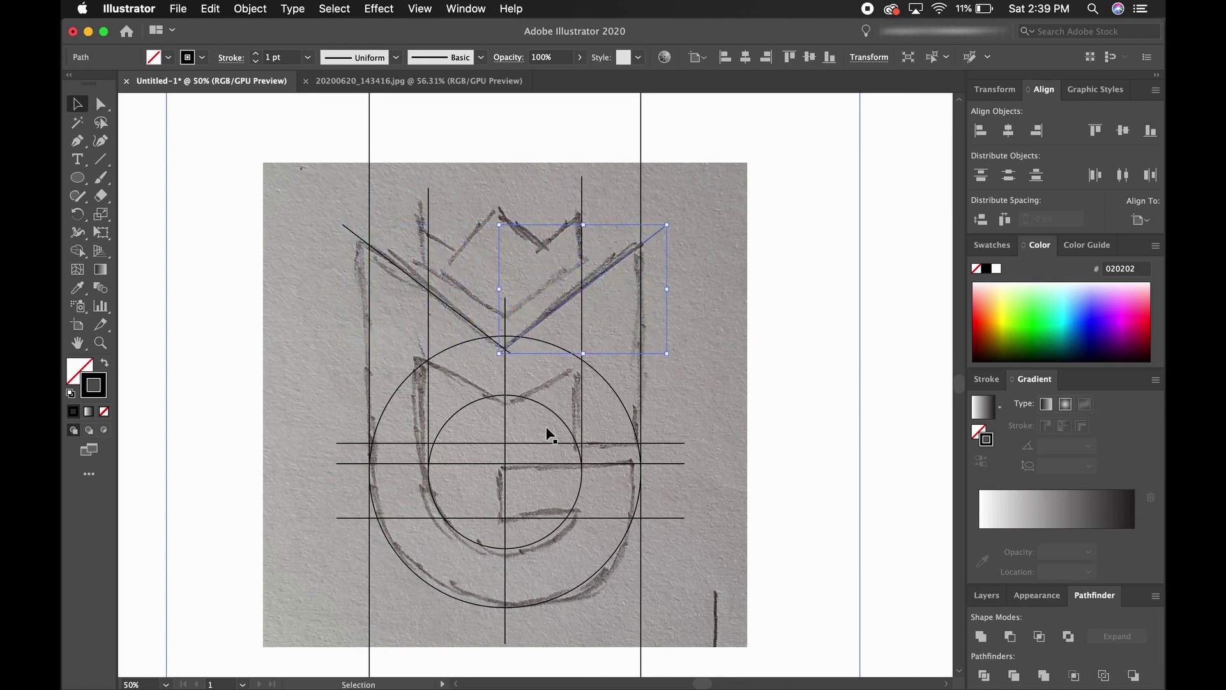
key("a")
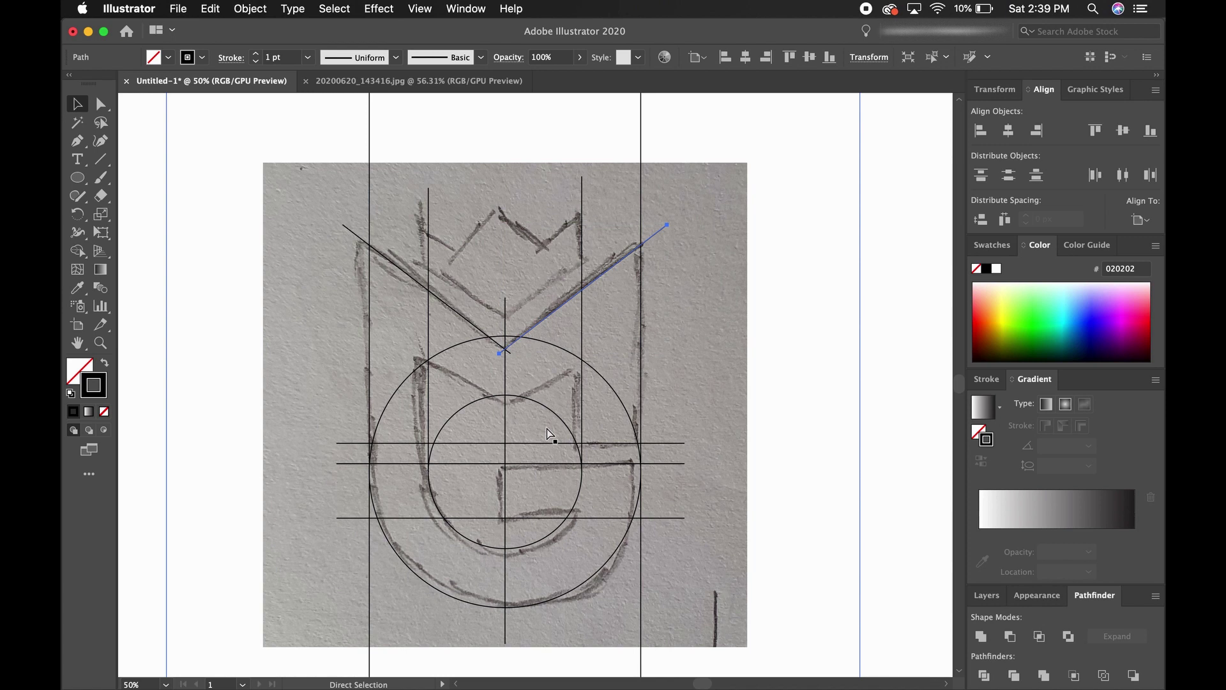
key("v")
key("super+equal")
key("super+equal")
key("super+equal")
key("super+equal")
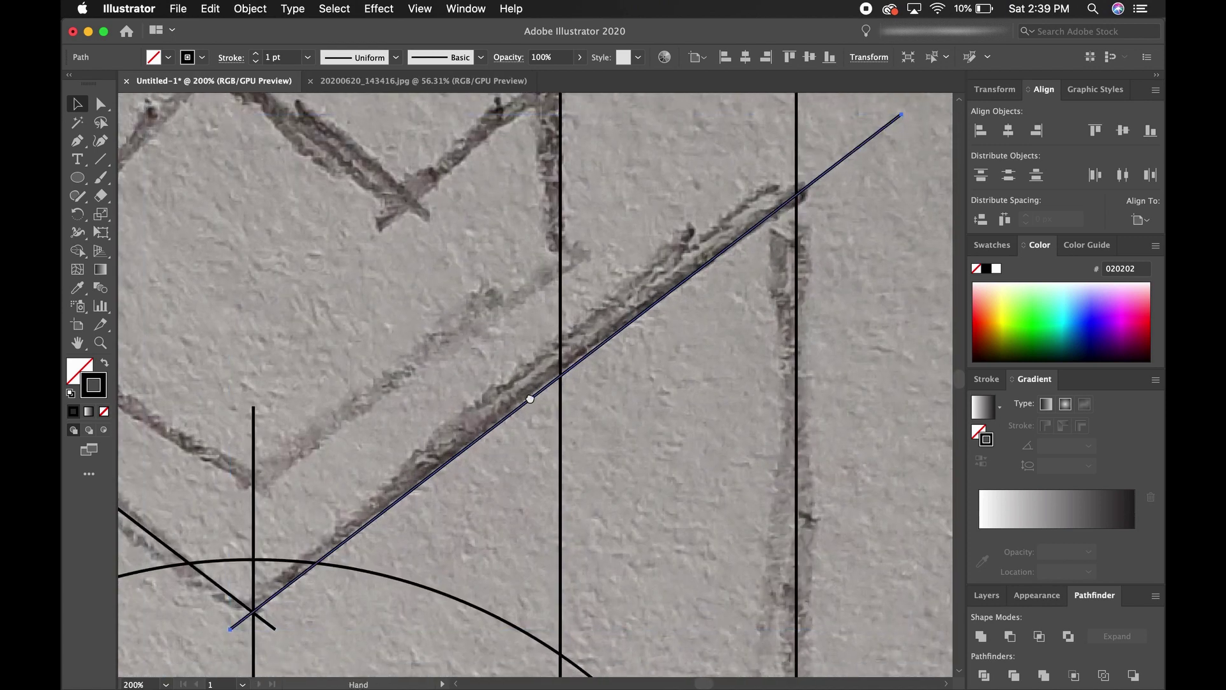
scroll(575, 396, "down", 5)
scroll(575, 396, "left", 8)
left_click(583, 412, "shift")
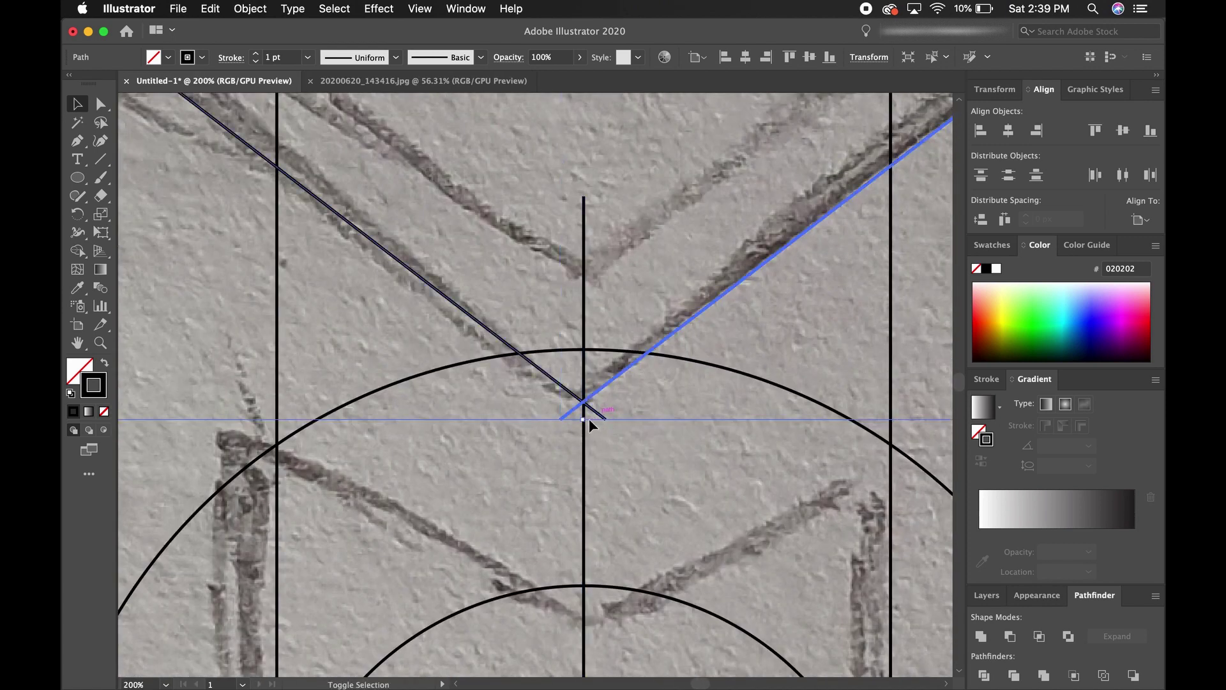
- Adjust the diagonals where they meet on the centre line
left_click(677, 456)
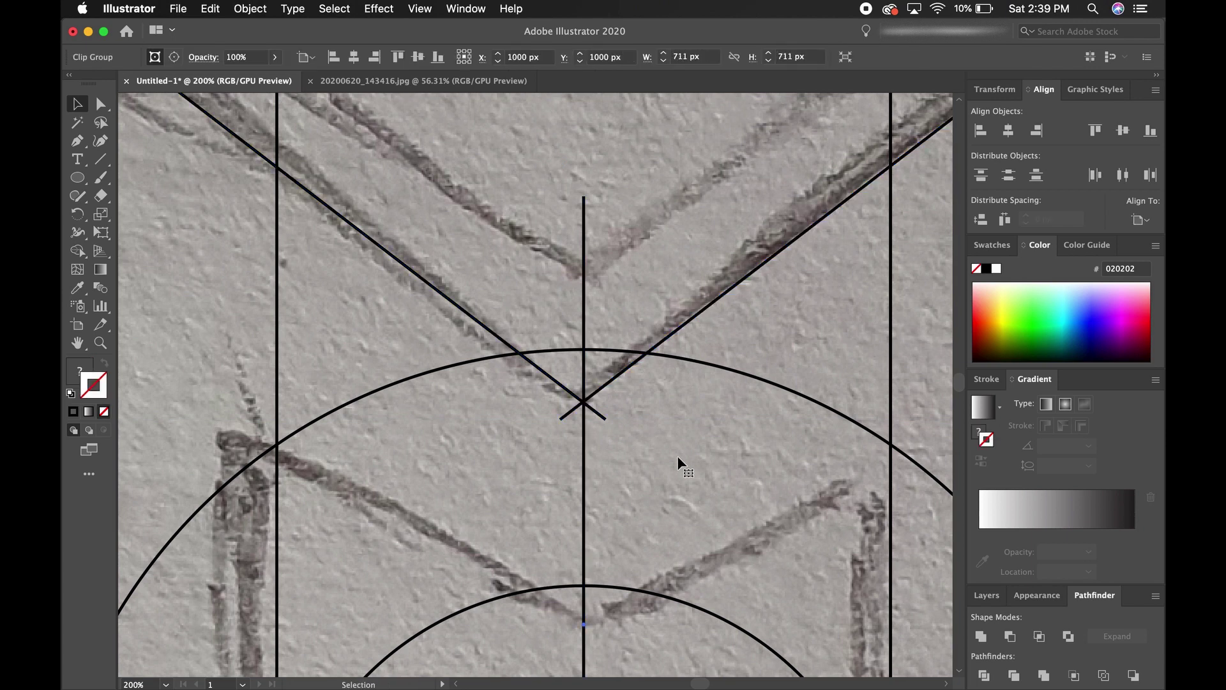
key("a")
key("super+equal")
key("super+equal")
key("super+equal")
left_click_drag(677, 456, 586, 464)
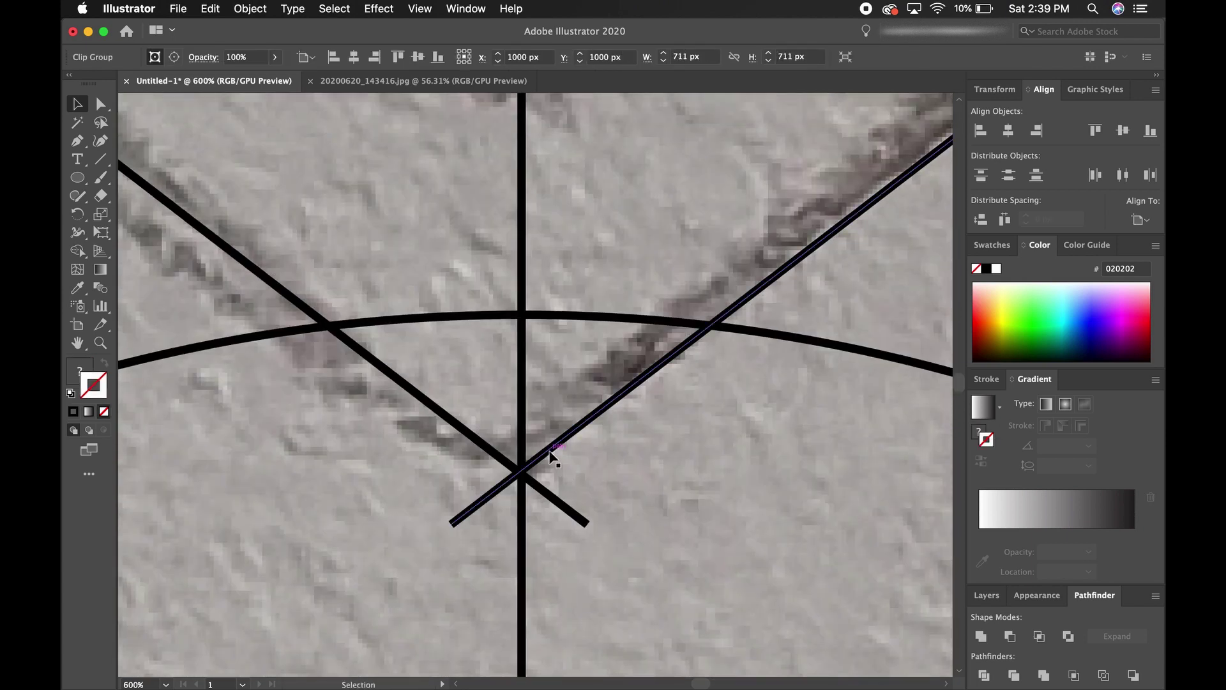
left_click_drag(518, 473, 524, 476)
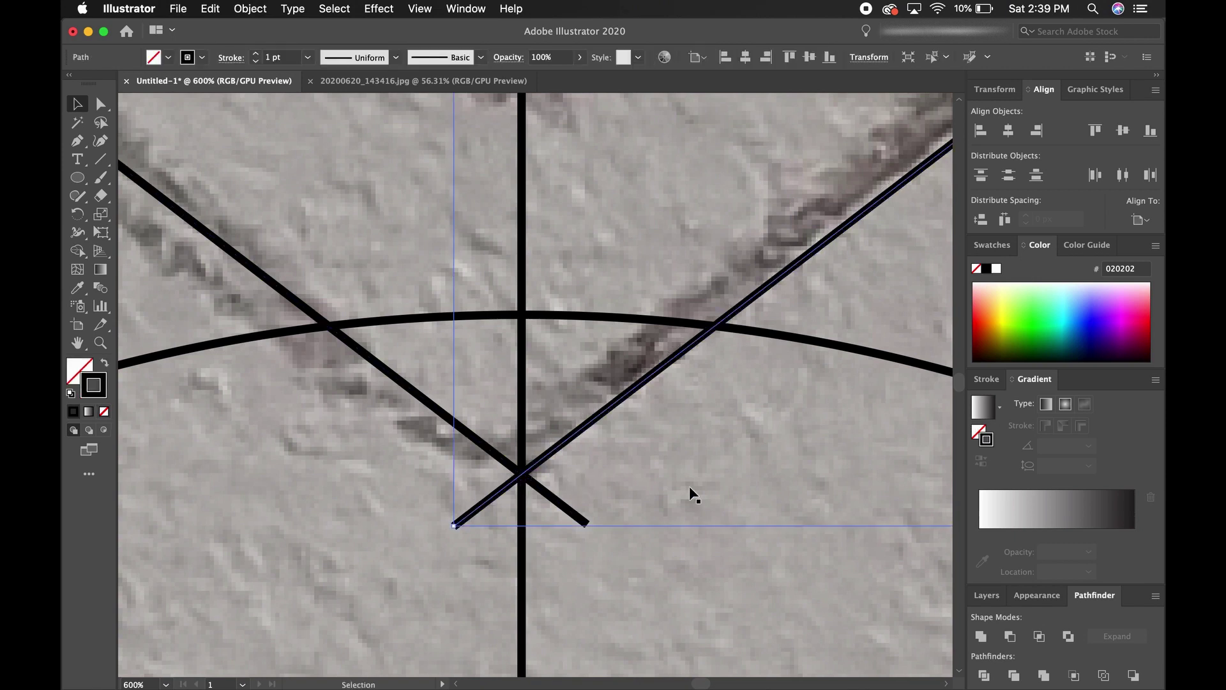
key("super+minus")
key("super+minus")
key("super+minus")
key("super+minus")
key("super+minus")
key("super+minus")
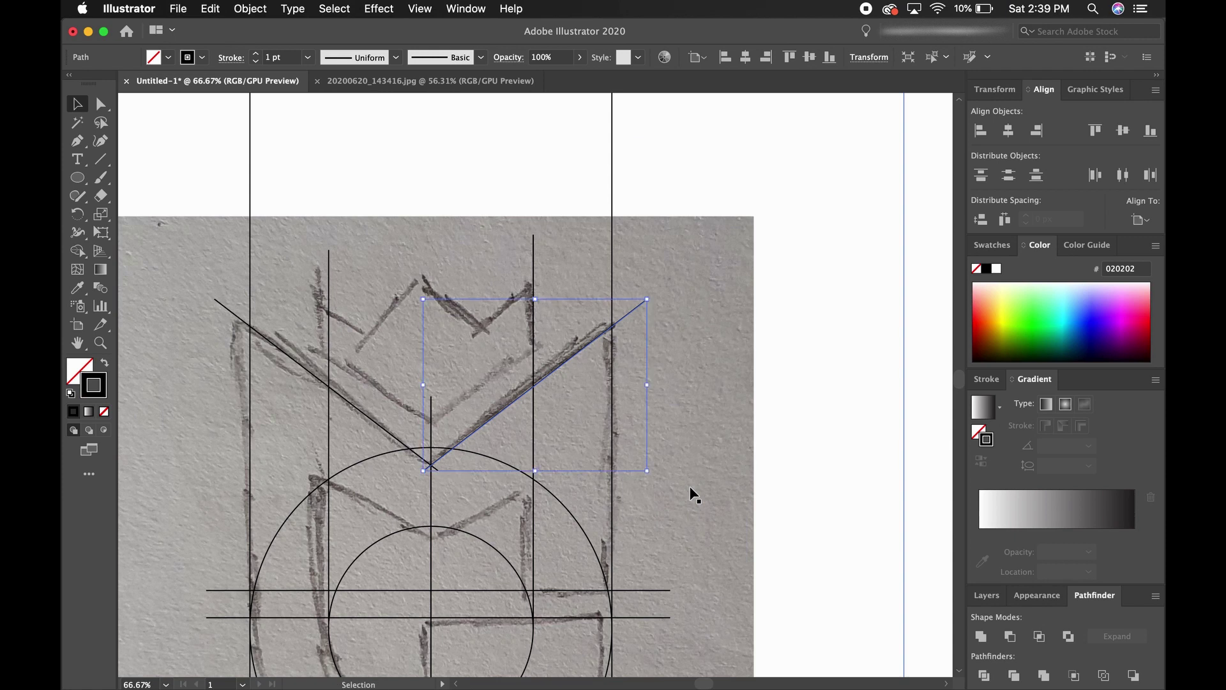
- Duplicate both diagonals with Alt+Shift+Up and shift the copy a few steps higher
left_click(865, 454)
scroll(755, 447, "left", 3)
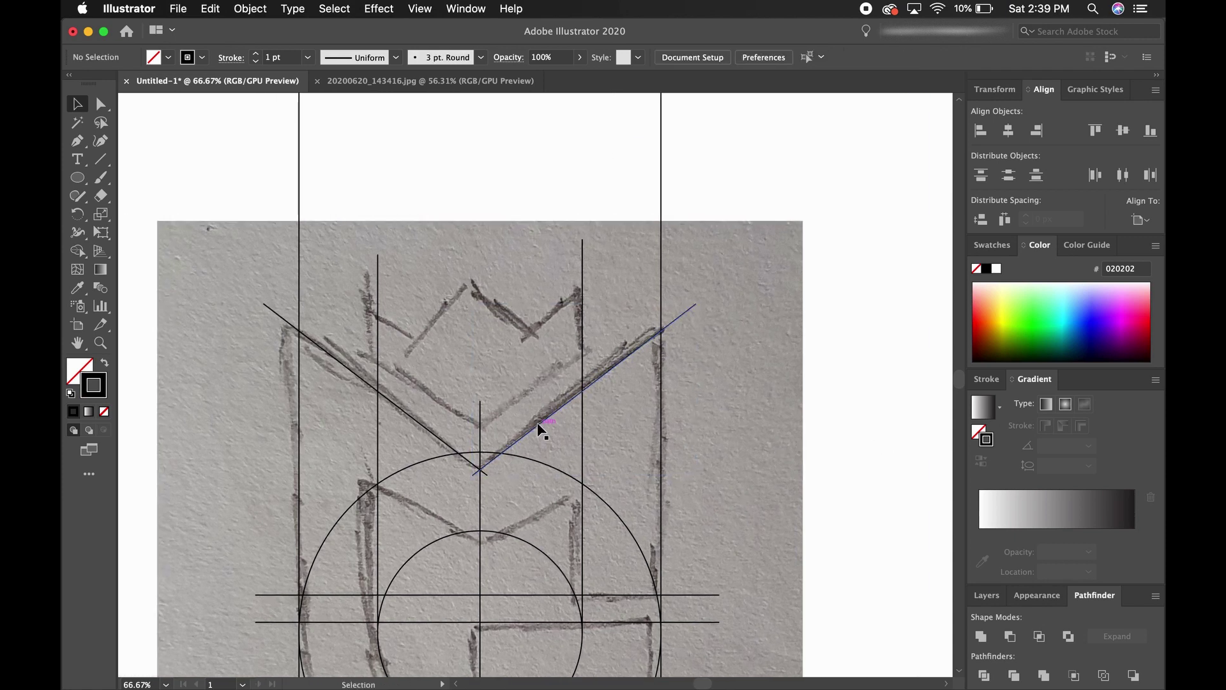
left_click(541, 431)
left_click(419, 426, "shift")
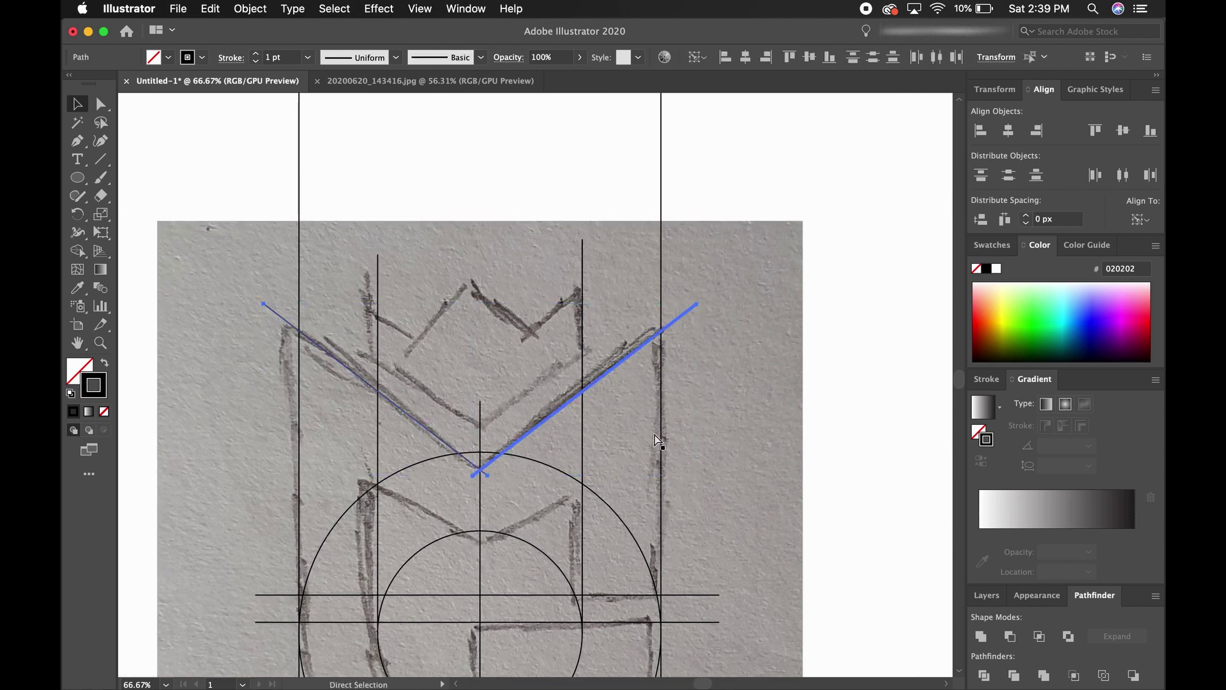
key("alt+shift+Up")
key("shift+Up")
key("shift+Up")
key("shift+Up")
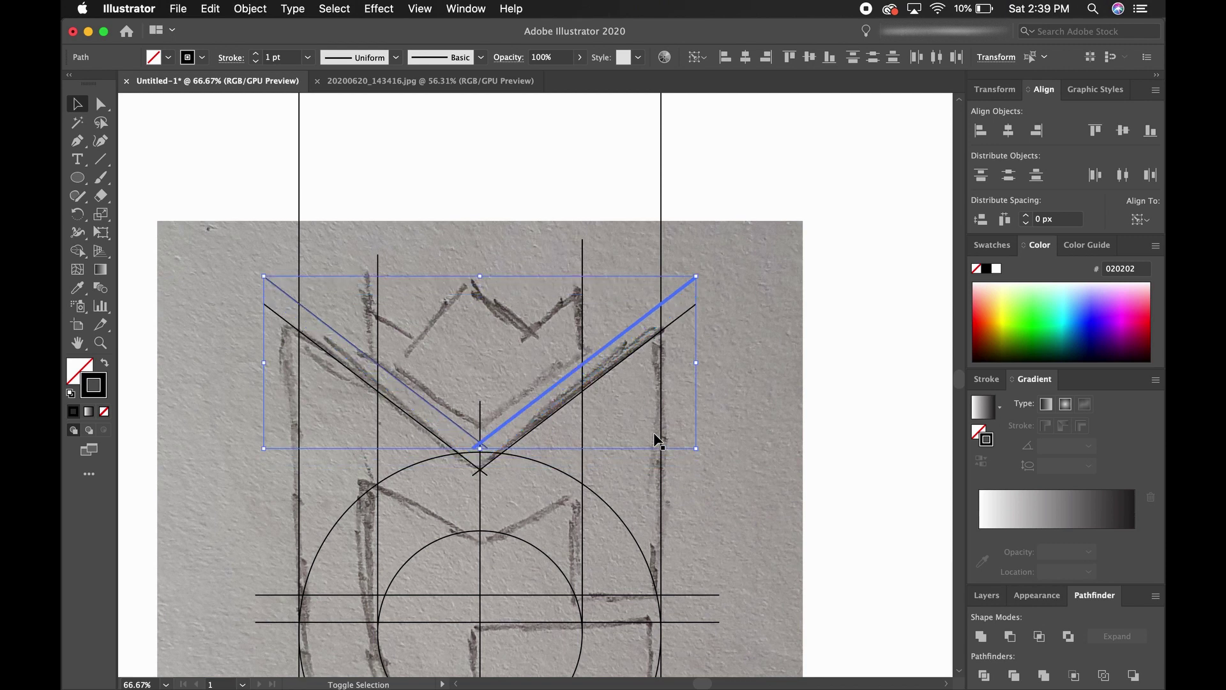
scroll(661, 332, "down", 5)
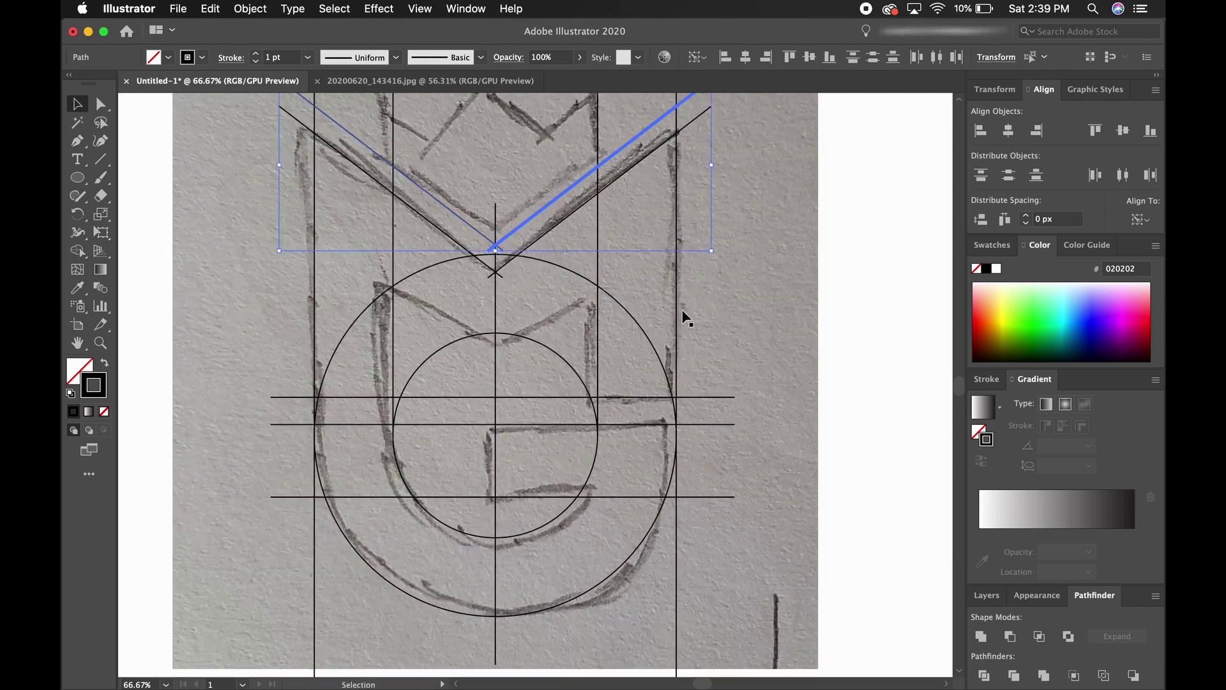
key("shift+Up")
scroll(674, 323, "up", 1)
key("shift+Up")
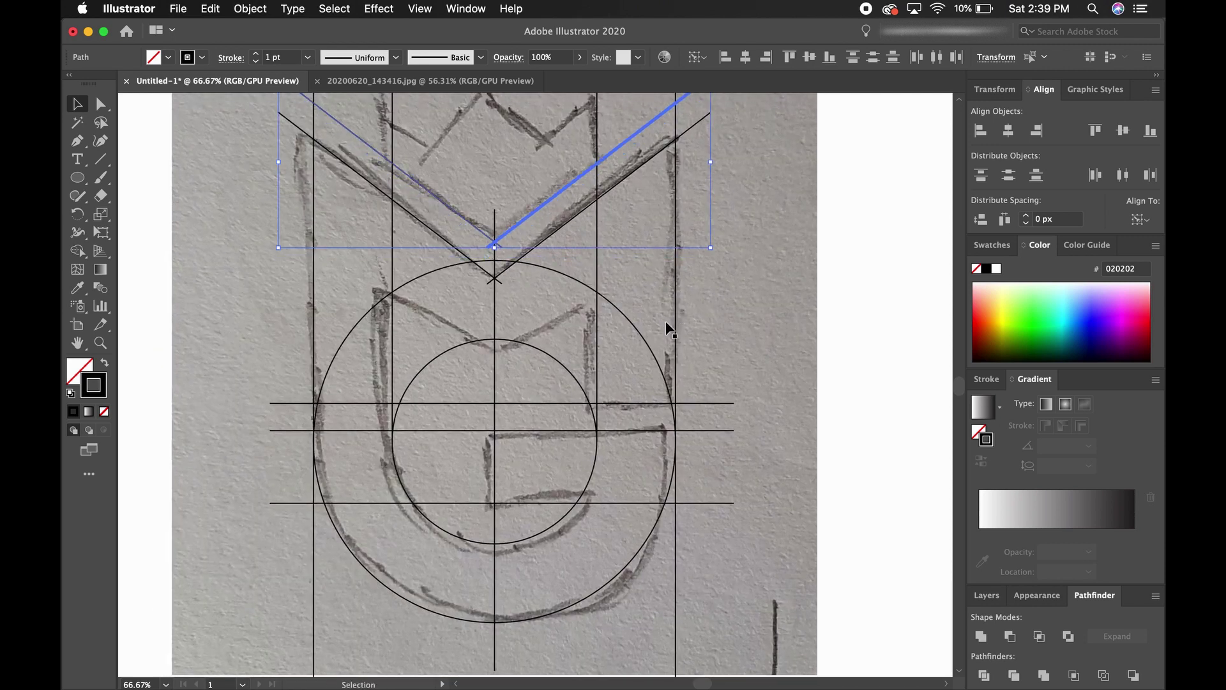
scroll(667, 328, "up", 1)
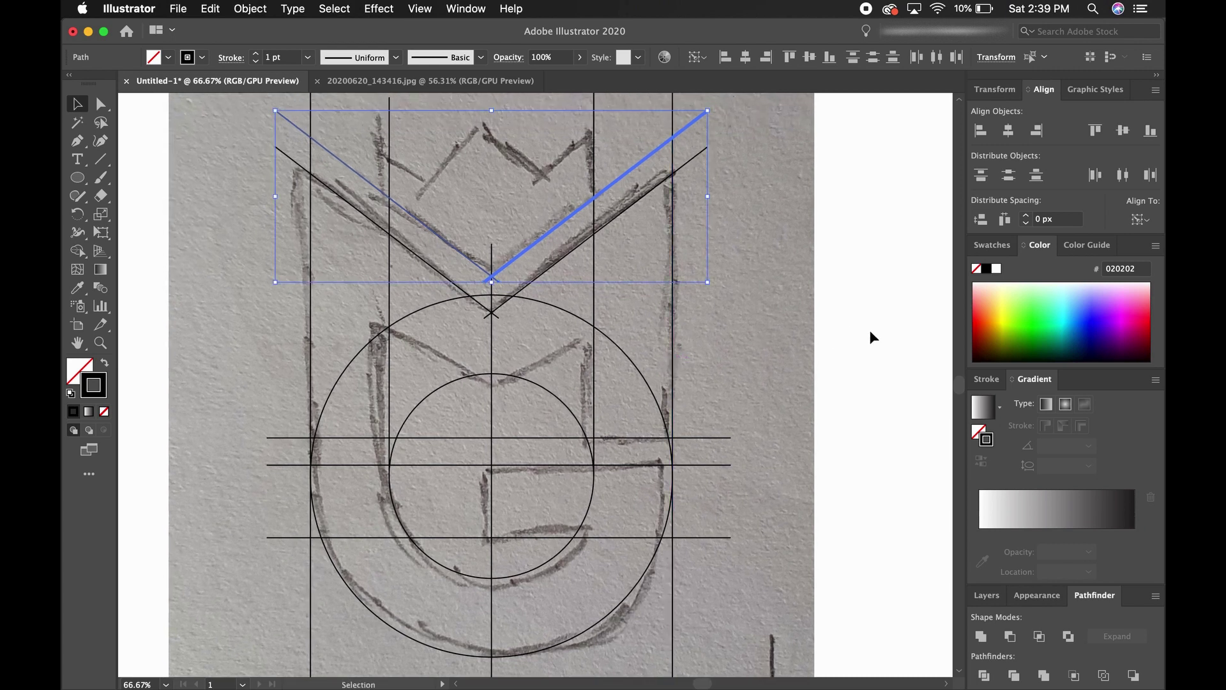
left_click(907, 328)
scroll(906, 329, "up", 1)
scroll(902, 315, "up", 1)
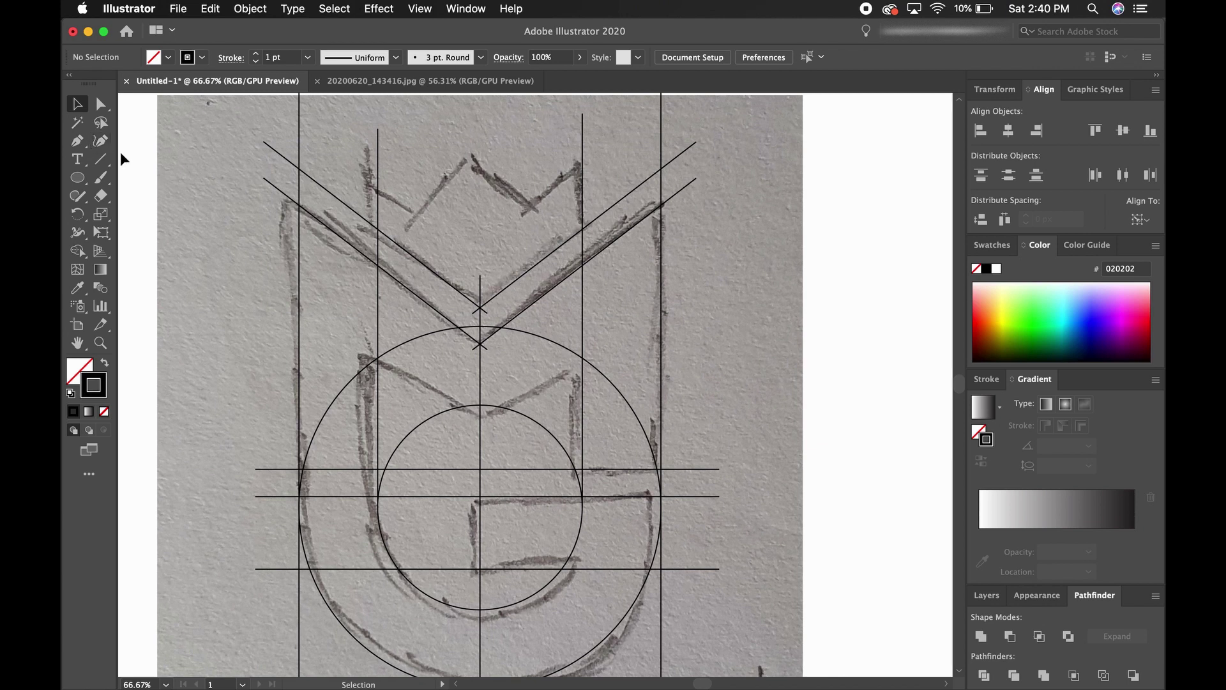
- Duplicate the upper V pair higher up the sketch as a third parallel V
left_click(487, 276)
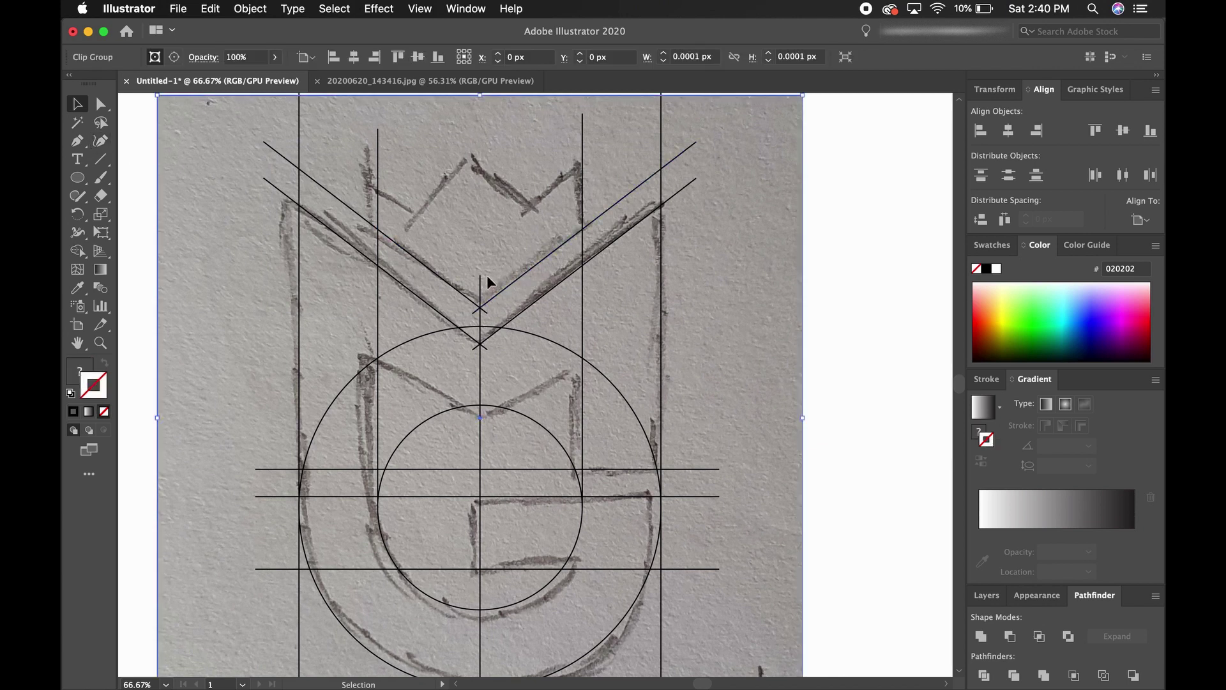
left_click(520, 283)
left_click(445, 284, "shift")
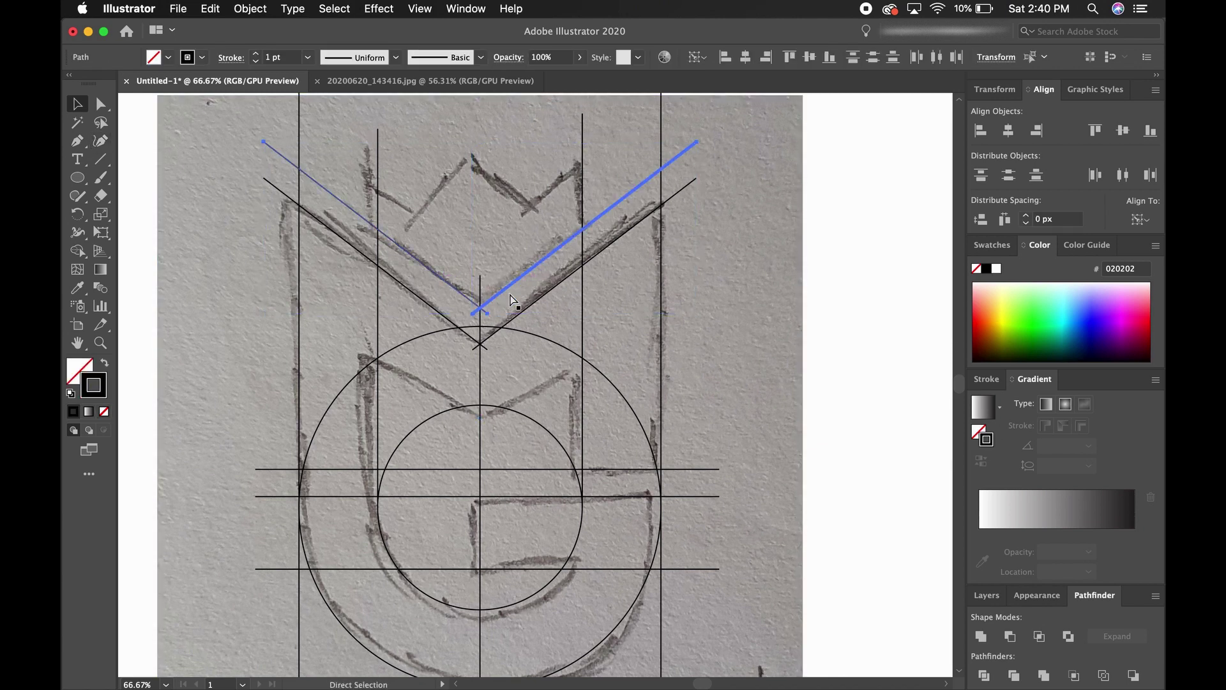
key("shift+Up")
key("shift+Up")
key("shift+Up")
key("shift+Up")
key("shift+Up")
key("shift+Up")
key("shift+Up")
key("shift+Up")
key("shift+Up")
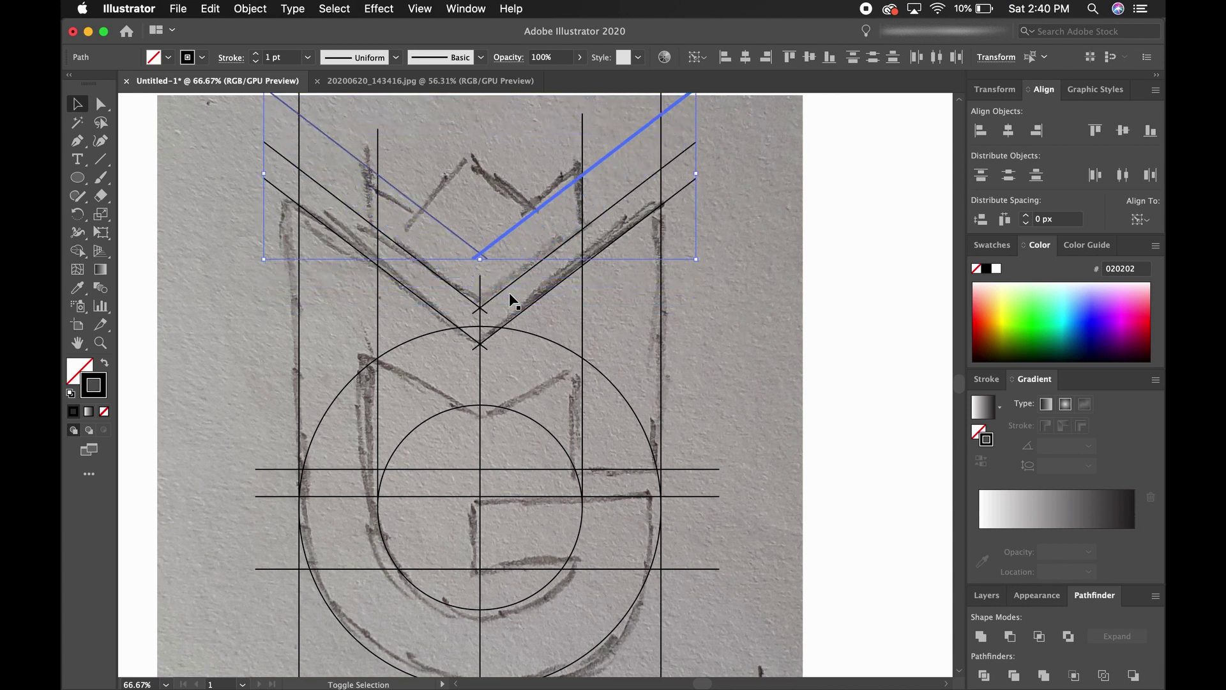
key("Up")
key("Up")
key("Up")
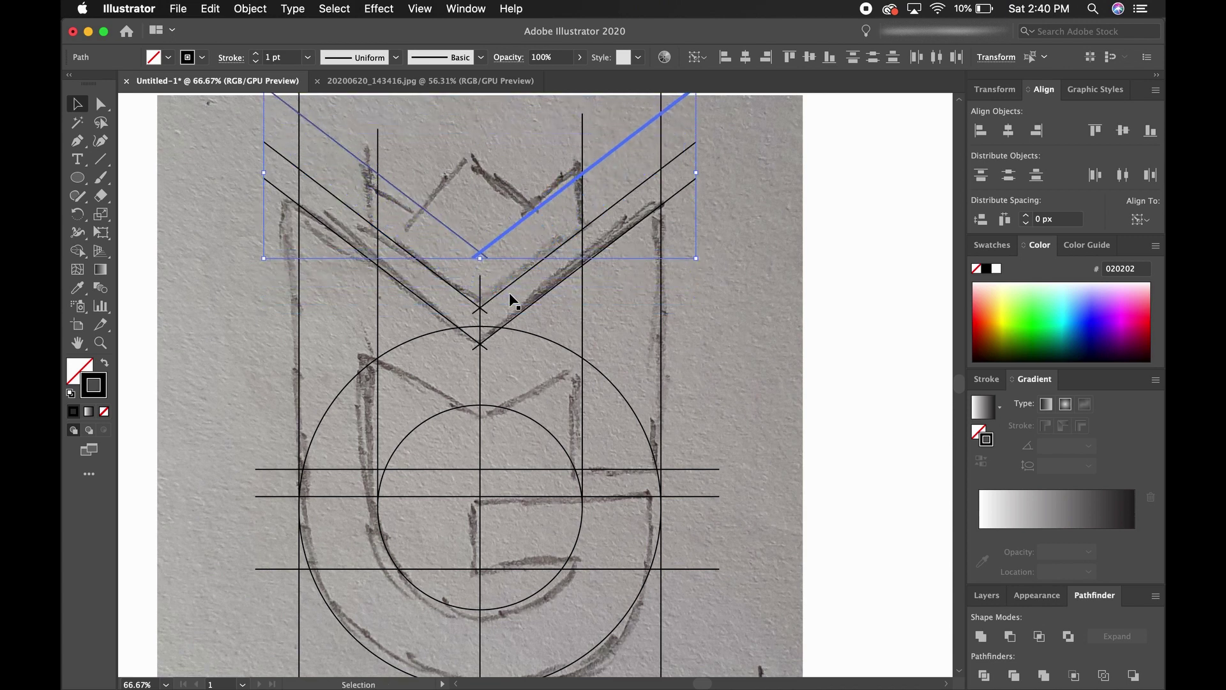
key("Up")
key("Up")
key("Up")
key("Up")
key("Up")
key("Up")
key("Up")
key("Up")
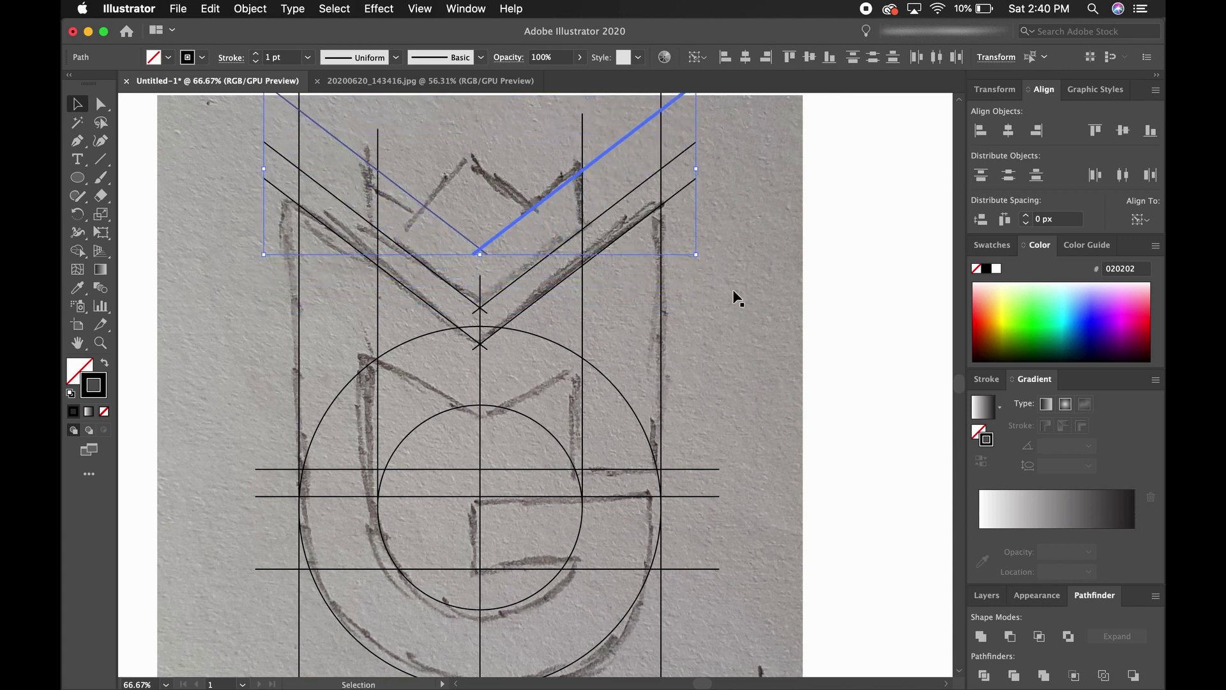
left_click(844, 289)
- Rotate a copy of the top V 180°, lower it onto the crown's centre peak, and shrink it to about 183 px
scroll(702, 271, "up", 1)
left_click(452, 247)
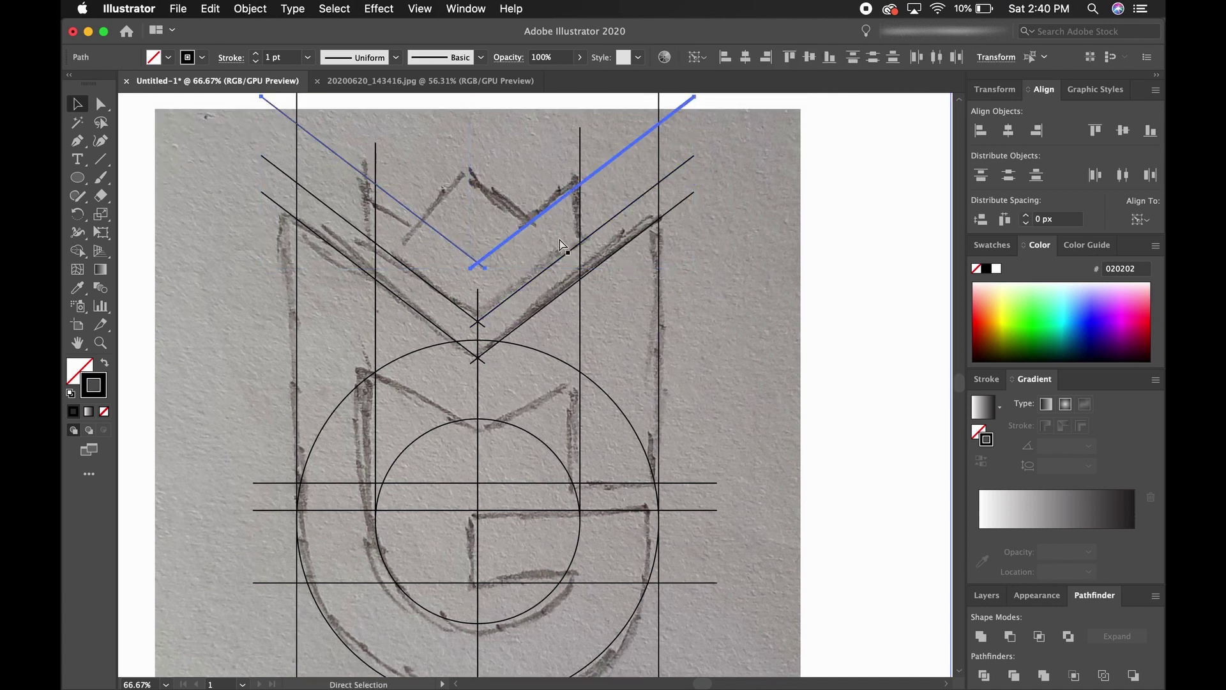
scroll(543, 275, "up", 5)
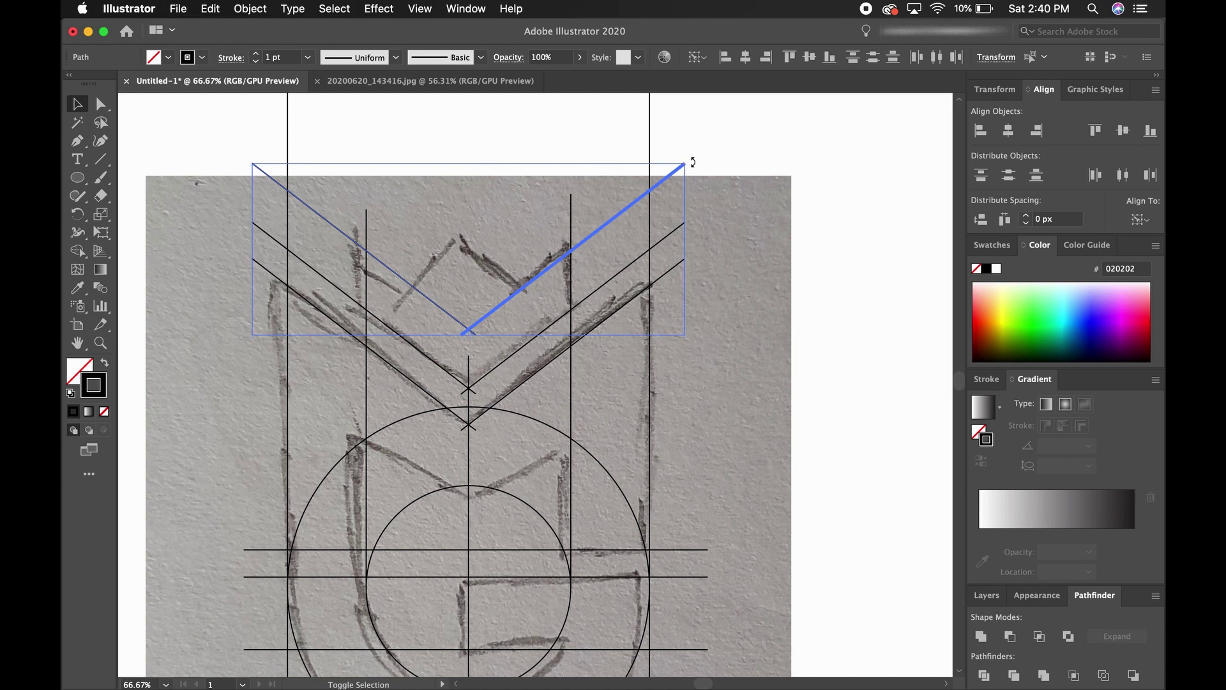
left_click_drag(693, 162, 356, 347)
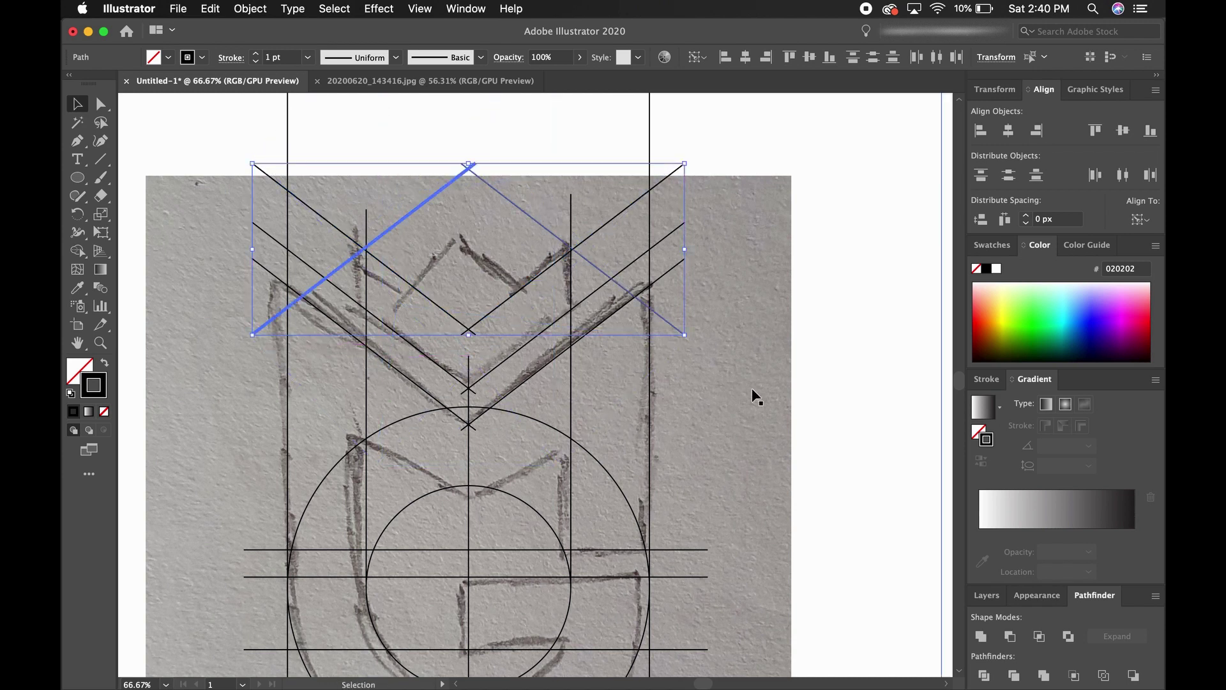
key("shift+Down")
key("shift+Down")
key("shift+Down")
key("shift+Down")
key("shift+Down")
key("shift+Down")
key("shift+Down")
key("shift+Down")
key("shift+Down")
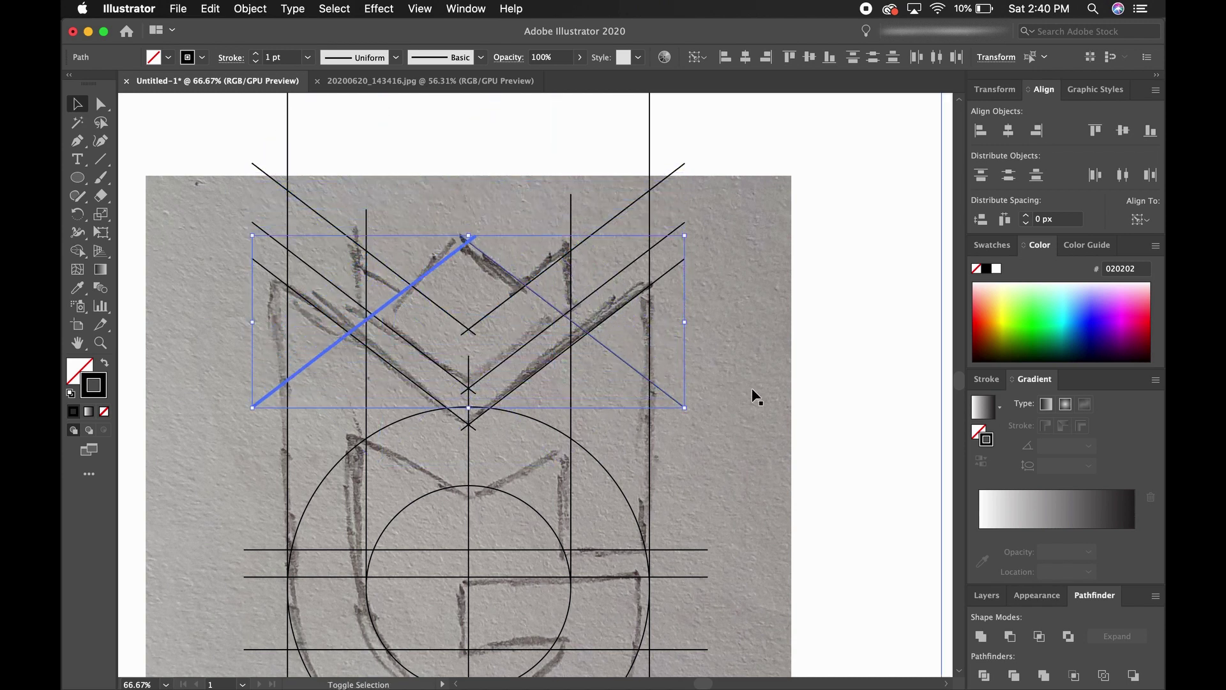
key("shift+Down")
key("shift+Down")
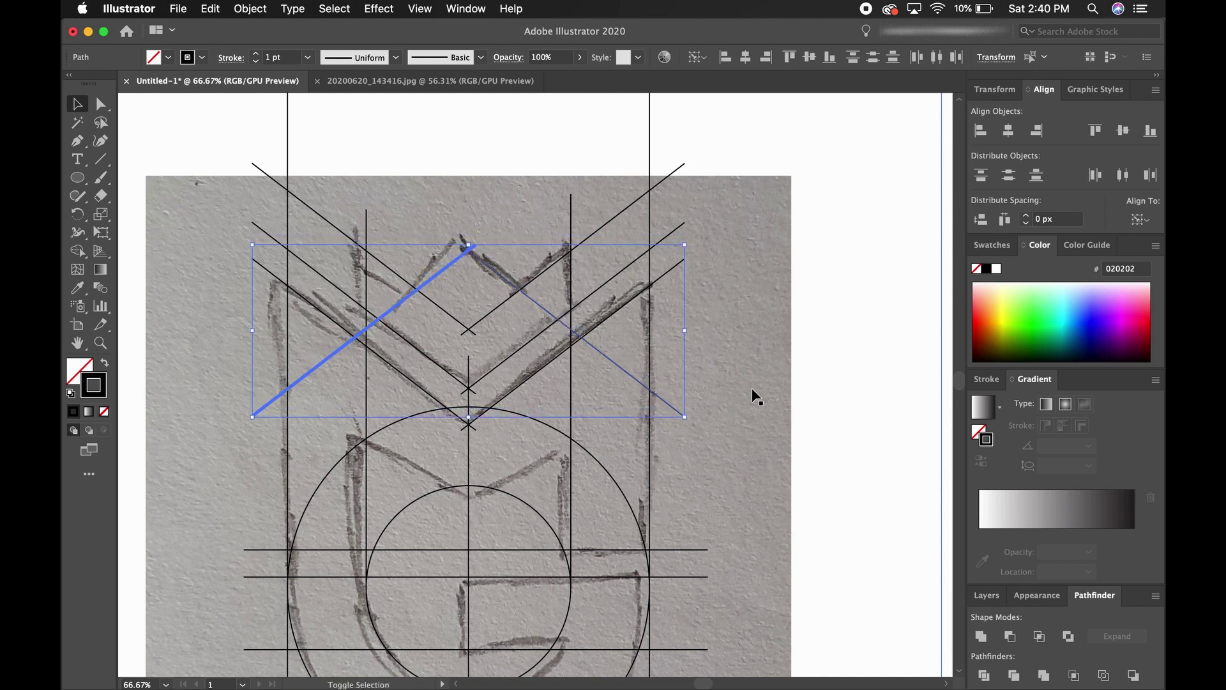
key("Up")
key("Up")
key("Up")
key("Up")
key("Up")
key("Up")
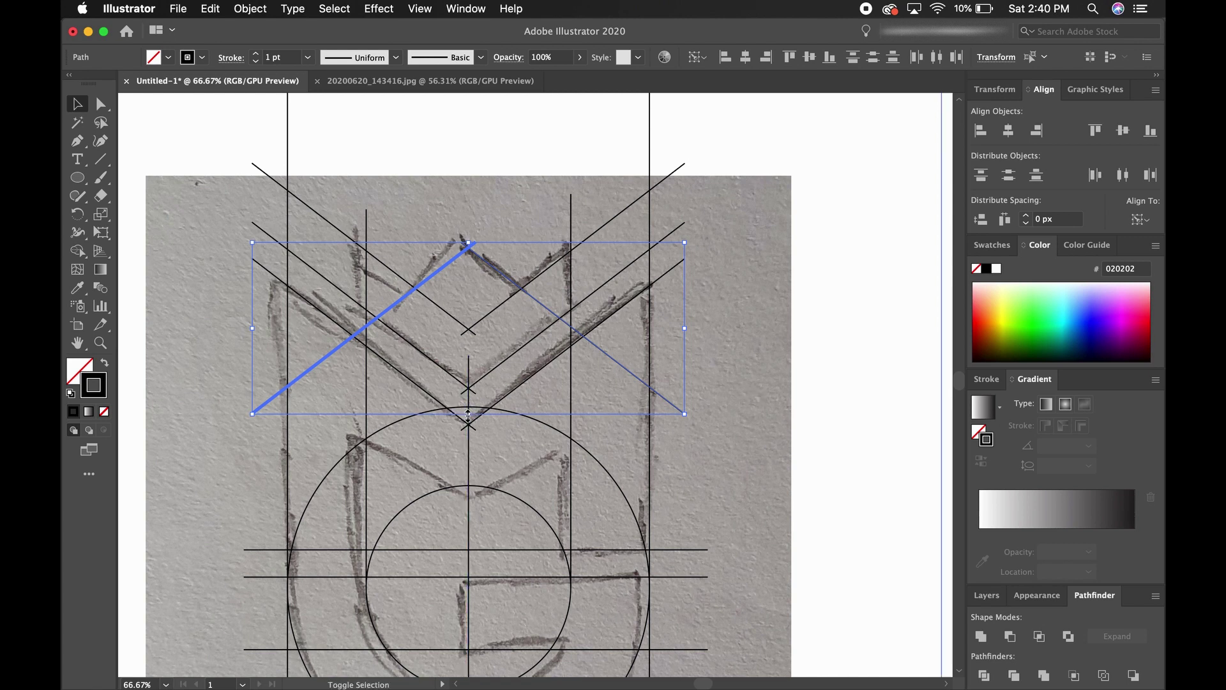
left_click_drag(468, 414, 452, 312)
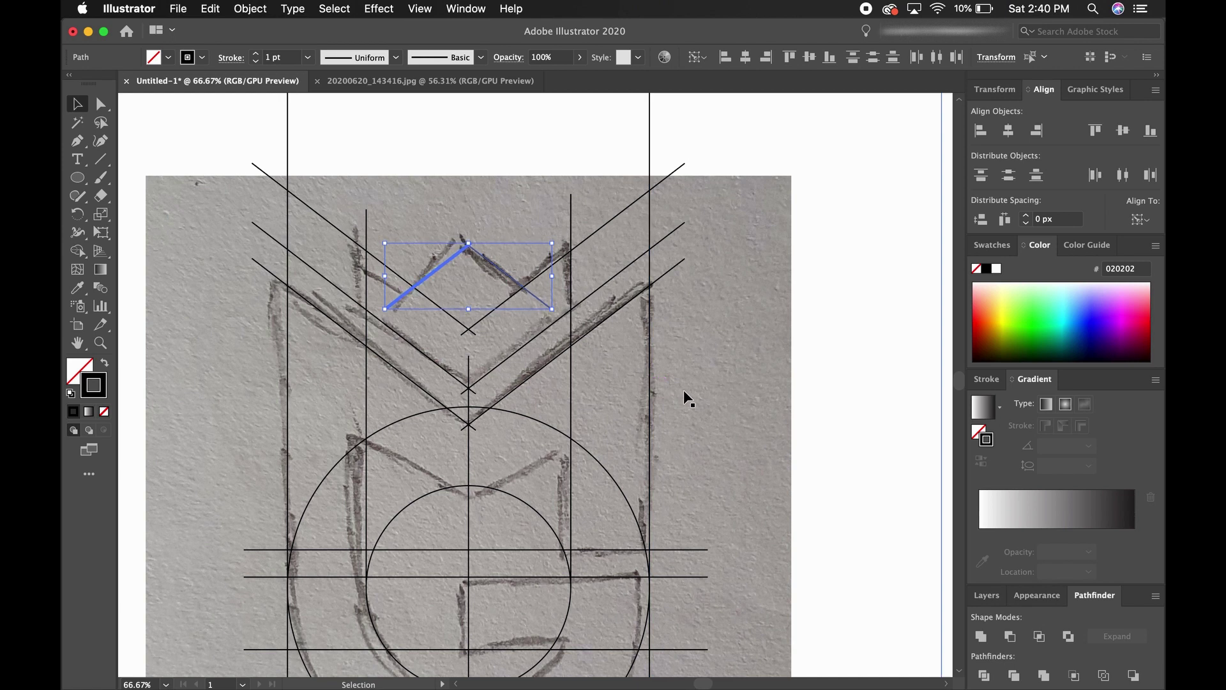
left_click(850, 374)
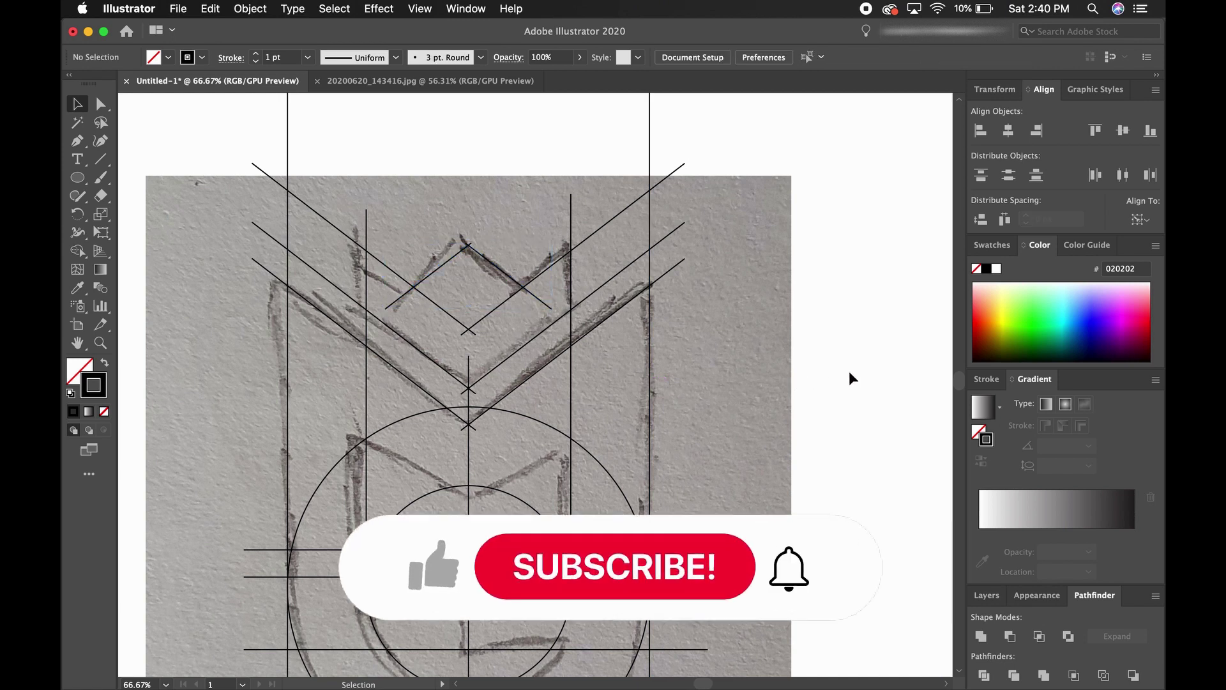
scroll(830, 357, "down", 2)
scroll(813, 395, "down", 1)
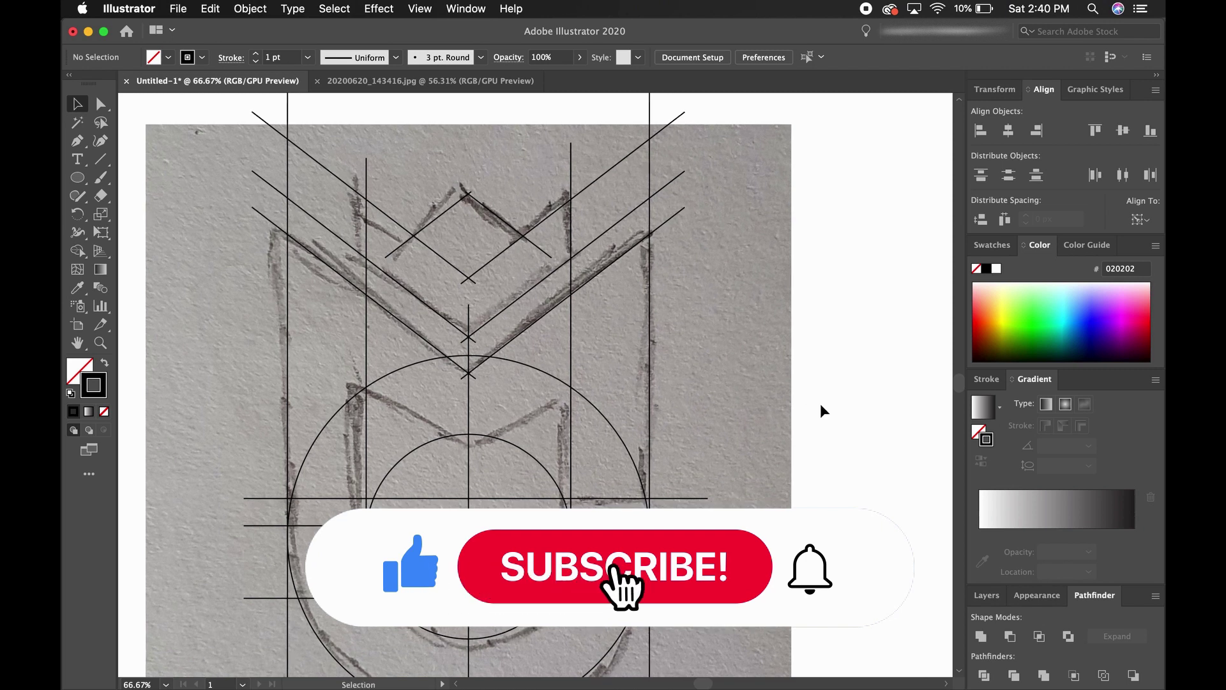
scroll(820, 402, "down", 1)
scroll(836, 383, "down", 2)
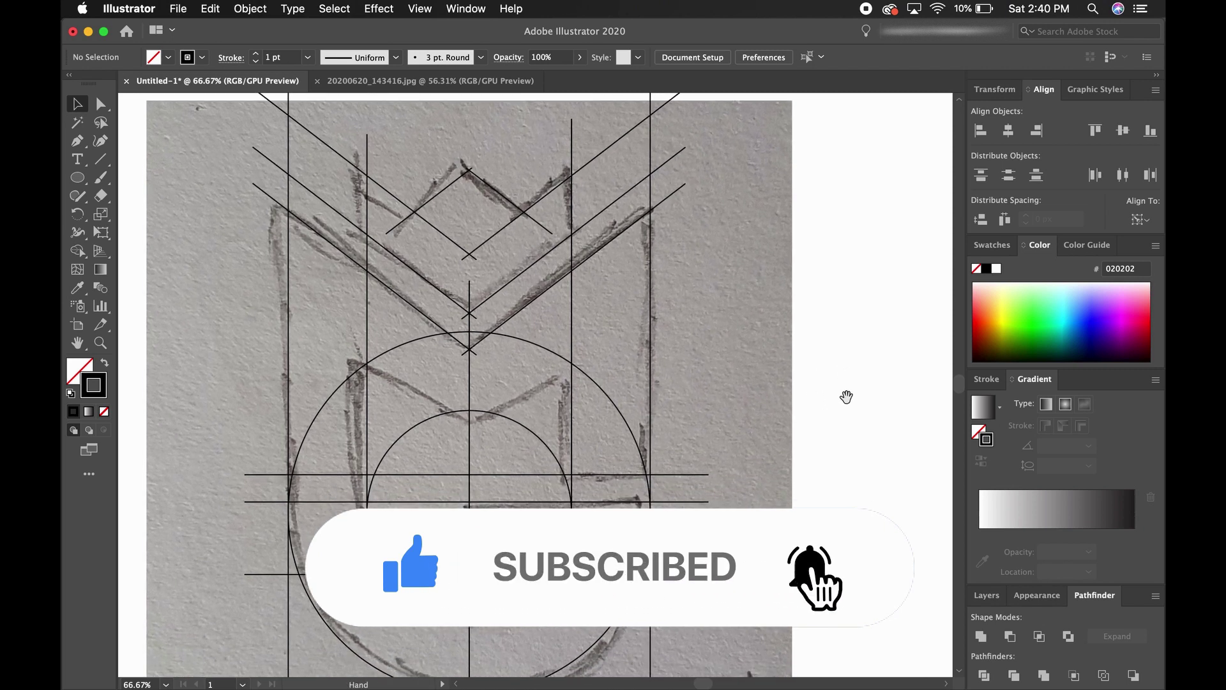
scroll(859, 393, "down", 1)
scroll(858, 393, "down", 1)
scroll(859, 402, "down", 1)
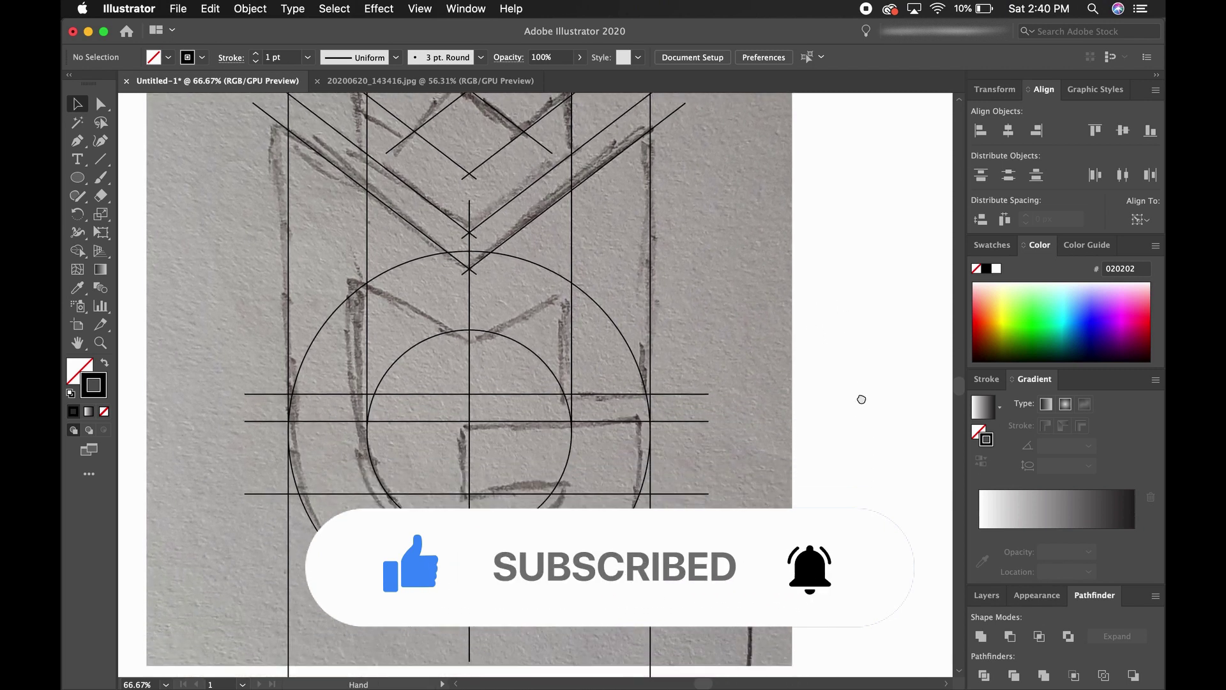
- Duplicate the lower V guide in place and nudge the copy down
left_click(517, 235)
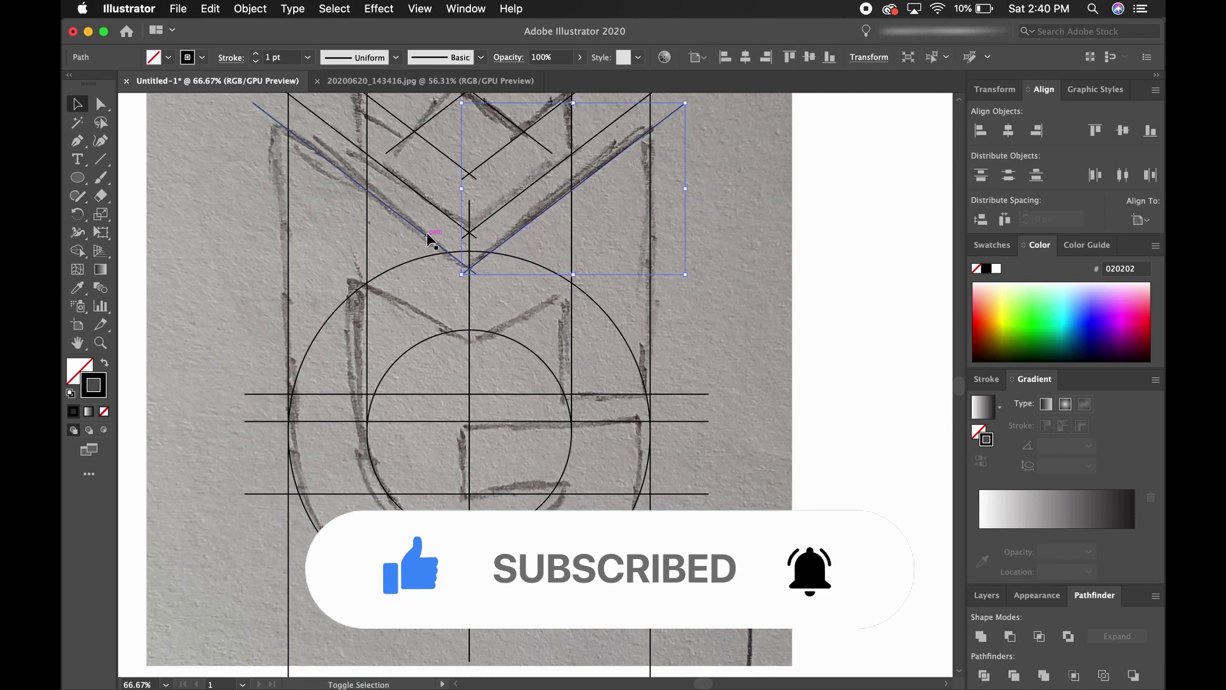
key("super+c")
key("super+f")
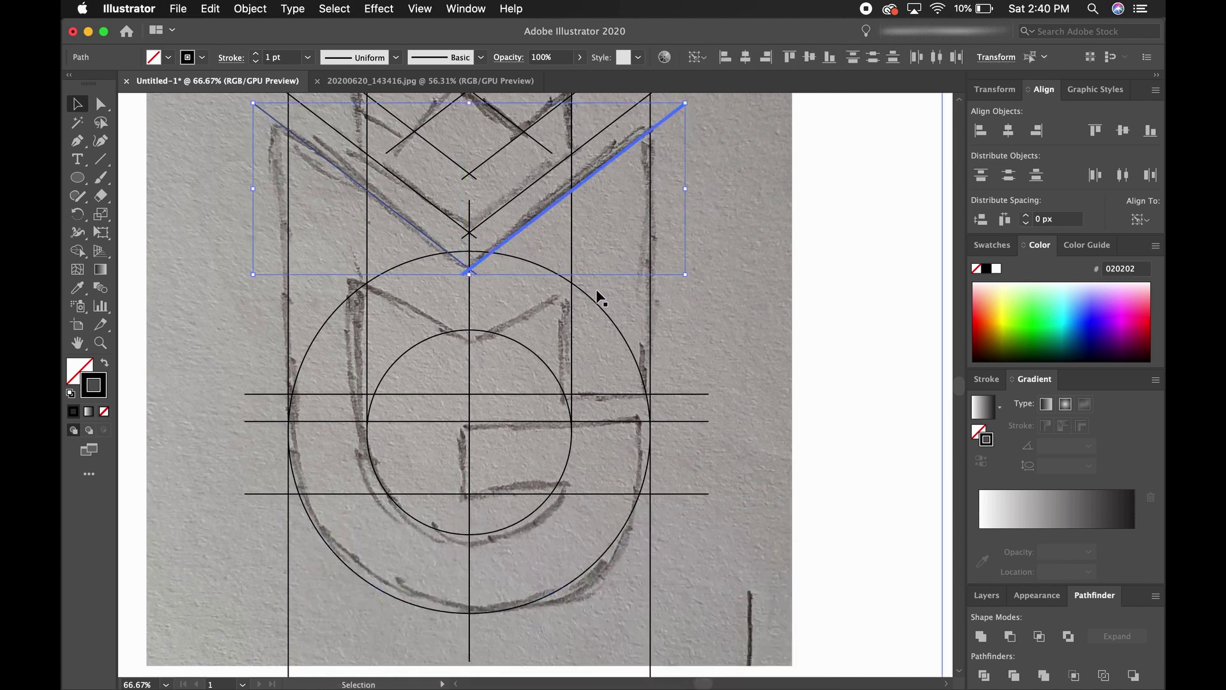
key("shift+Down")
key("shift+Down")
key("shift+Down")
key("shift+Down")
key("shift+Down")
key("shift+Down")
key("shift+Down")
key("shift+Down")
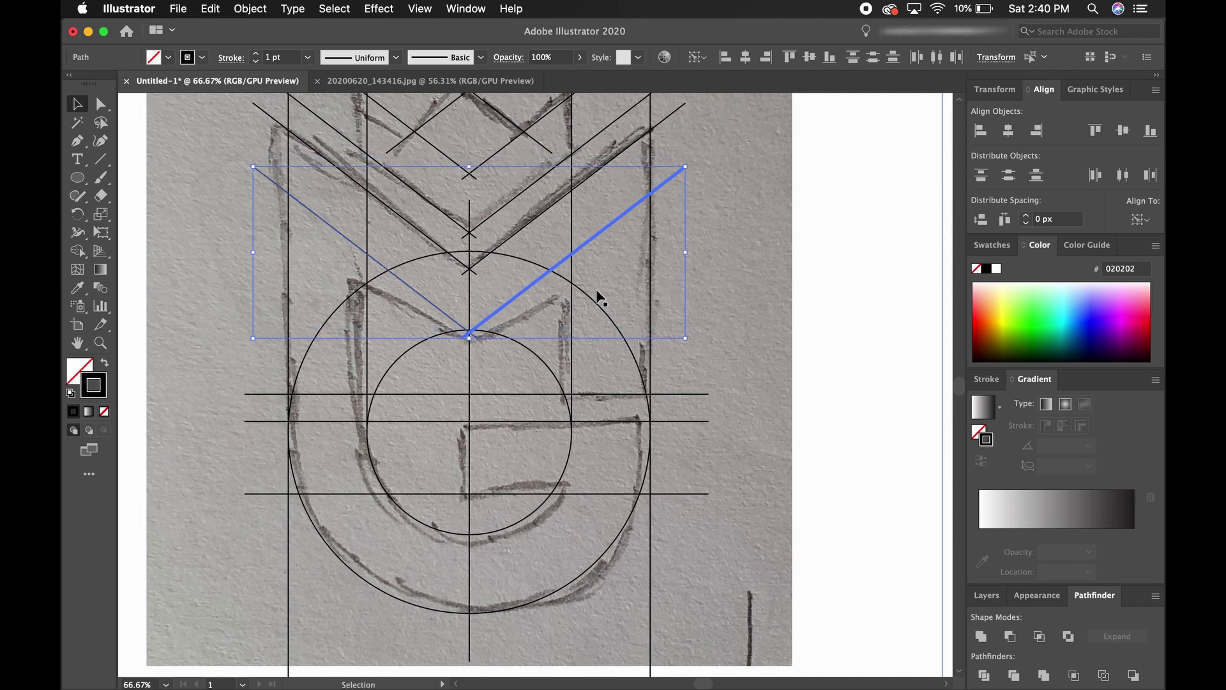
key("a")
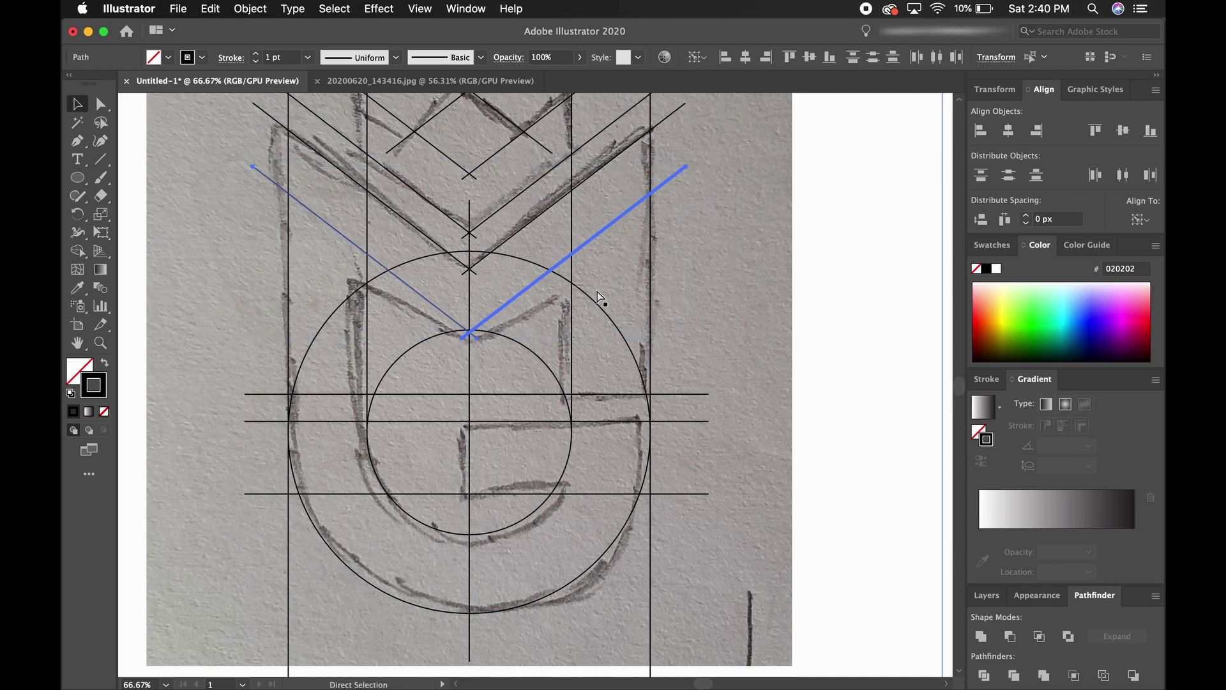
key("v")
- Drag the lower V guide slightly down so its point meets the inner circle's top
key("ctrl+1")
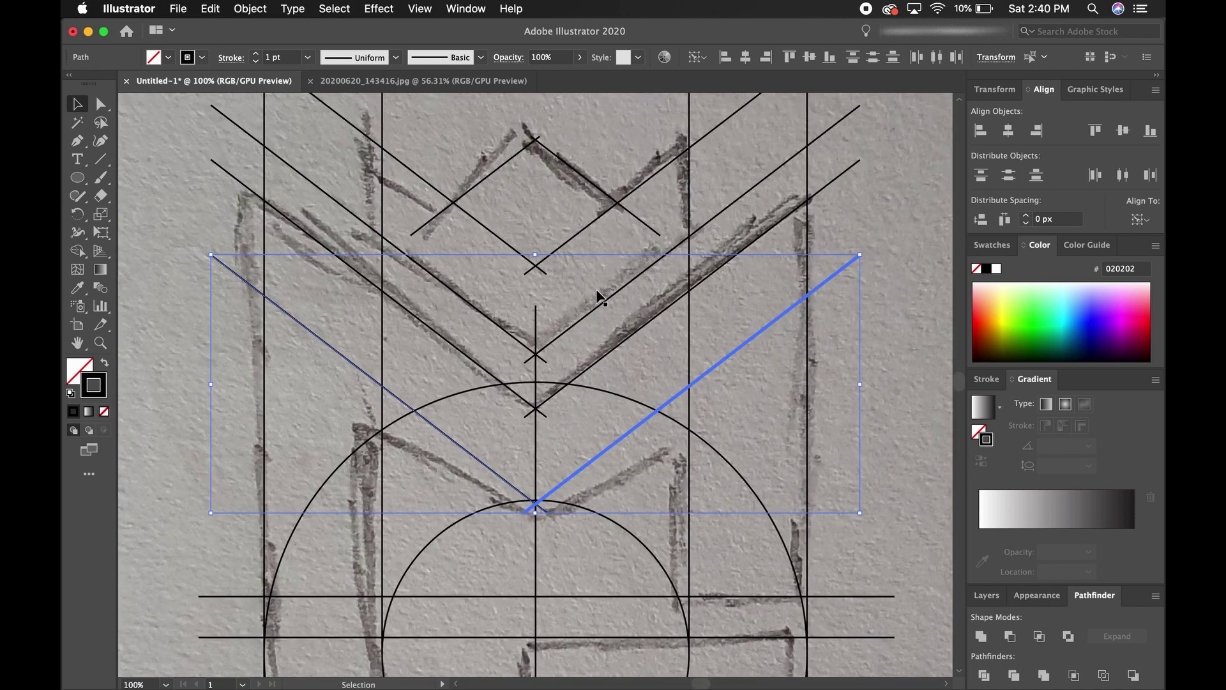
scroll(600, 297, "down", 3)
scroll(639, 383, "down", 2)
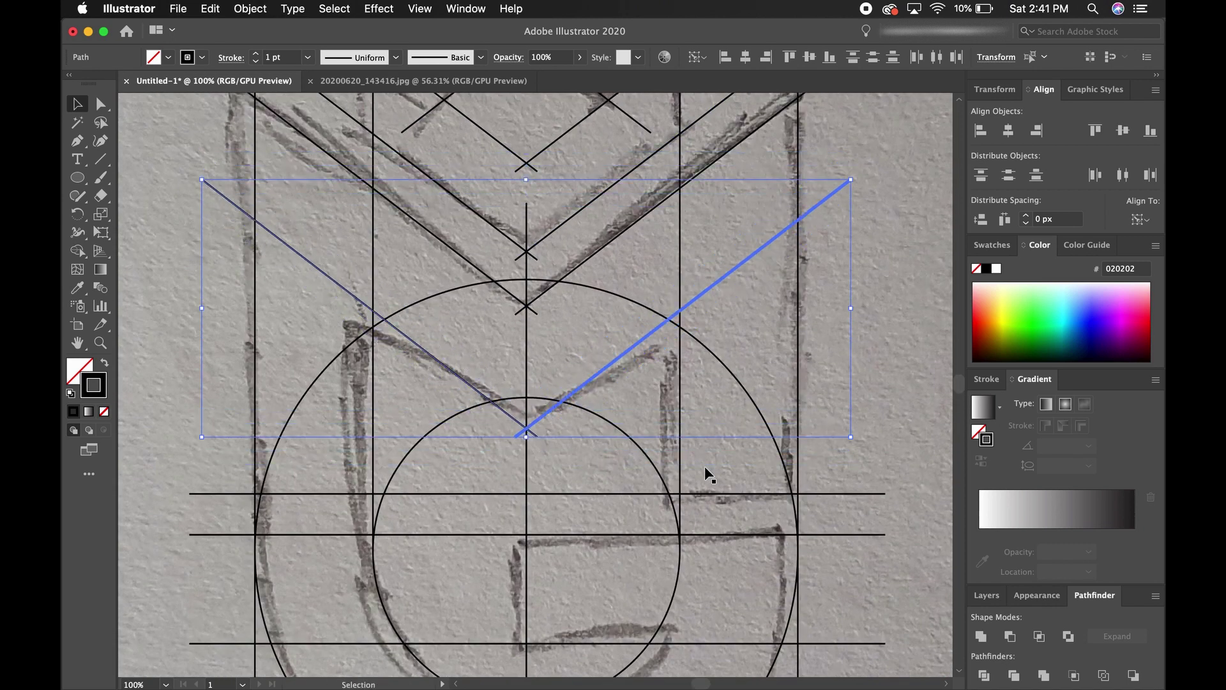
key("a")
key("ctrl+minus")
key("ctrl+minus")
key("v")
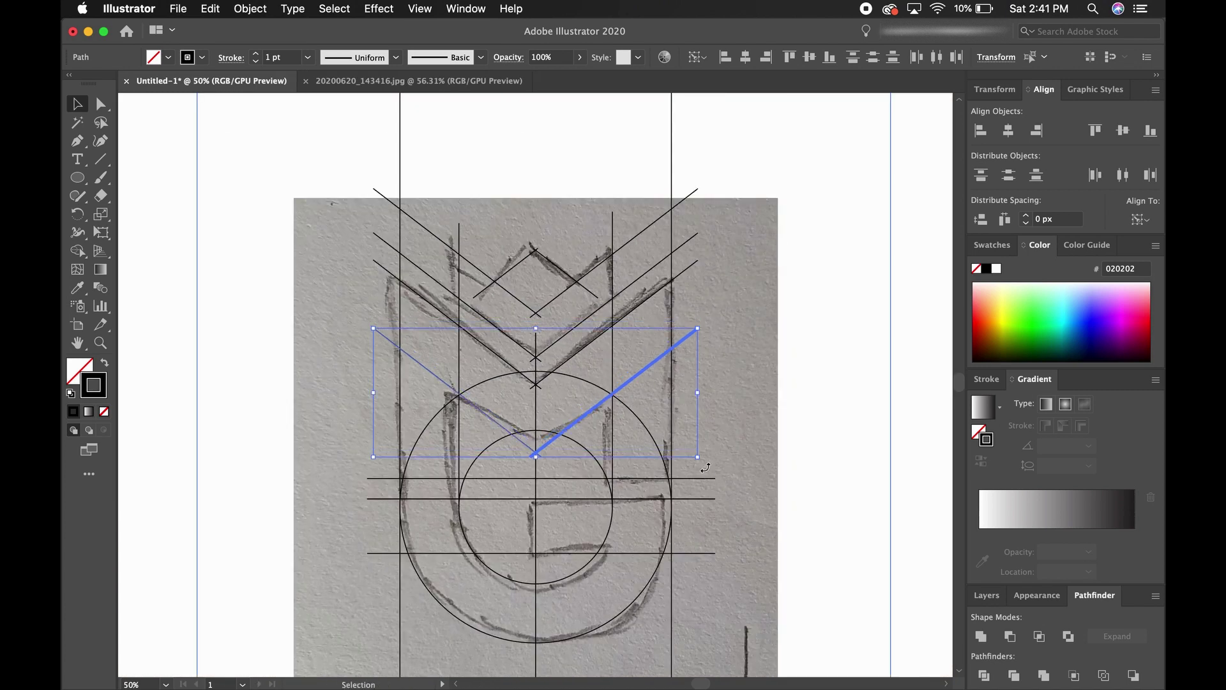
scroll(705, 467, "down", 3)
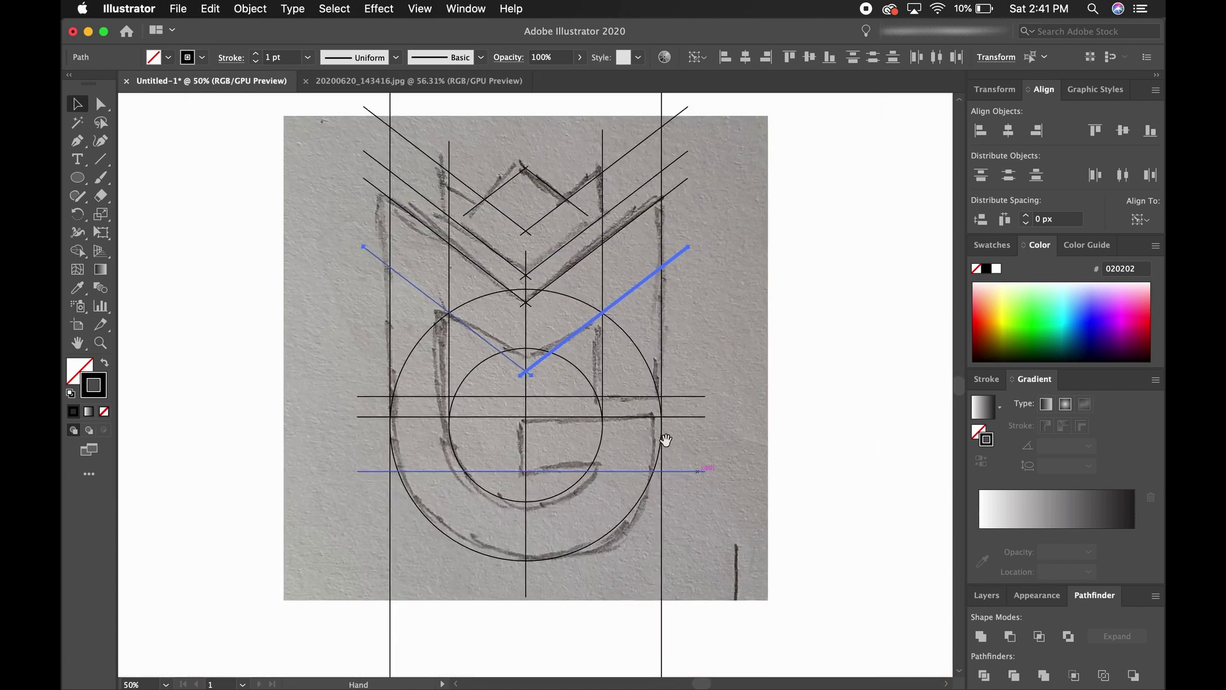
scroll(749, 402, "right", 1)
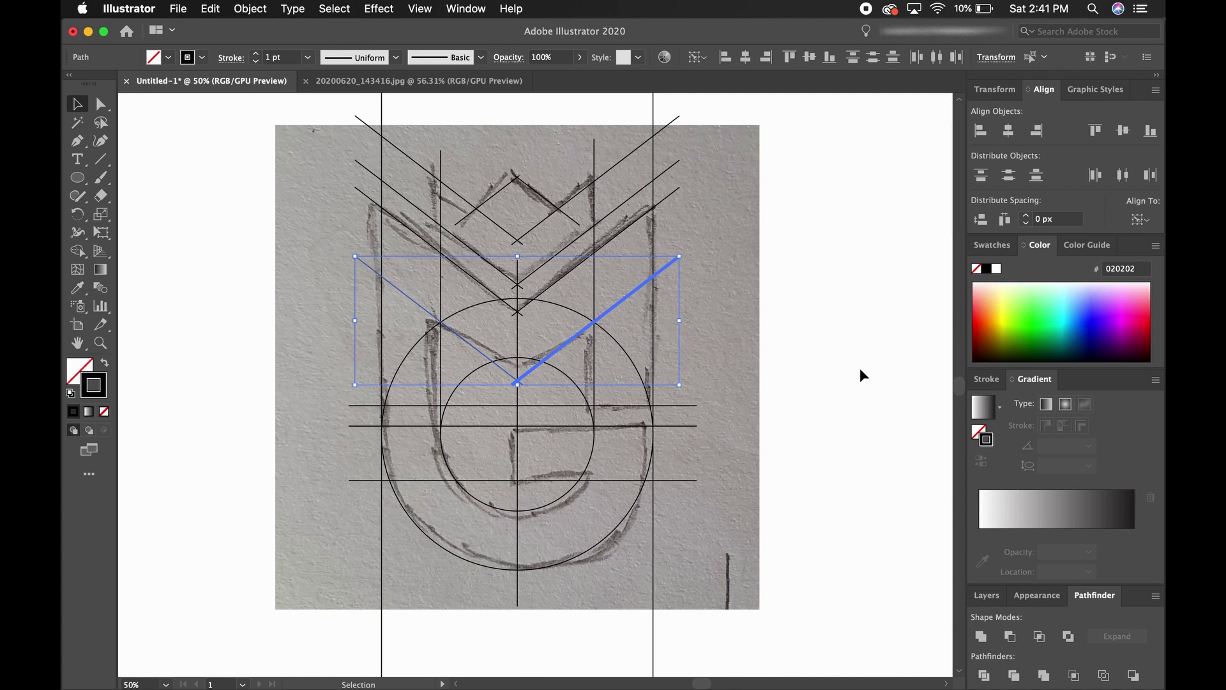
left_click(880, 354)
scroll(862, 355, "right", 1)
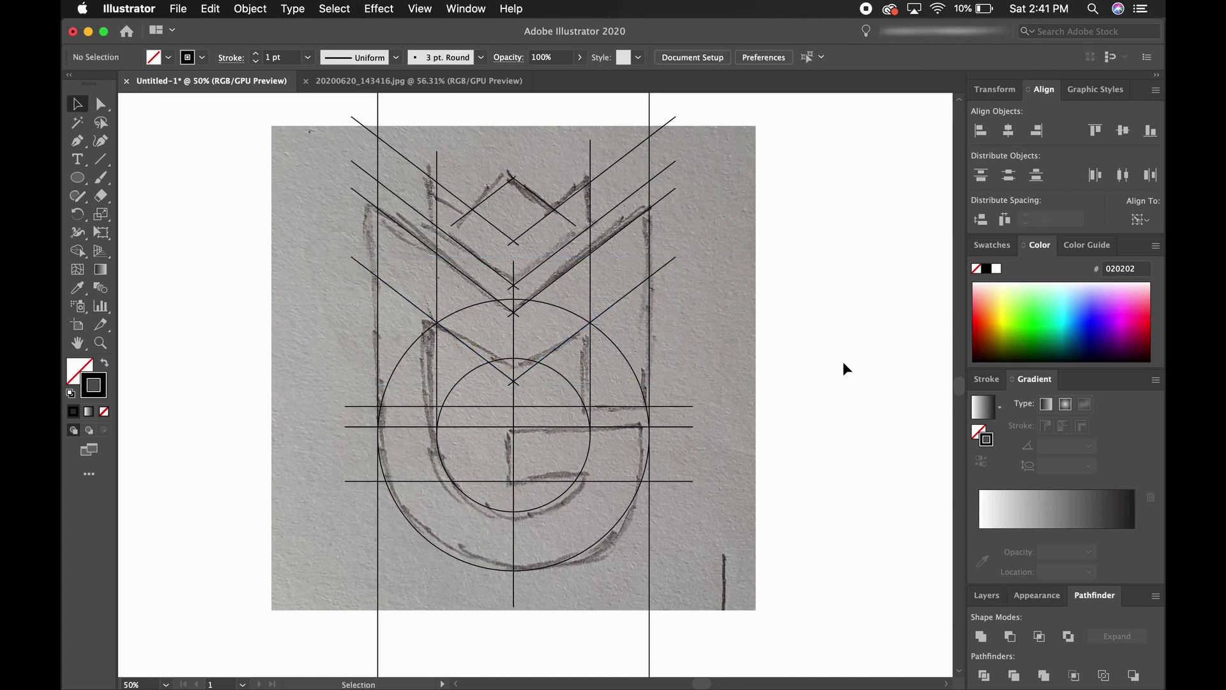
left_click(551, 351)
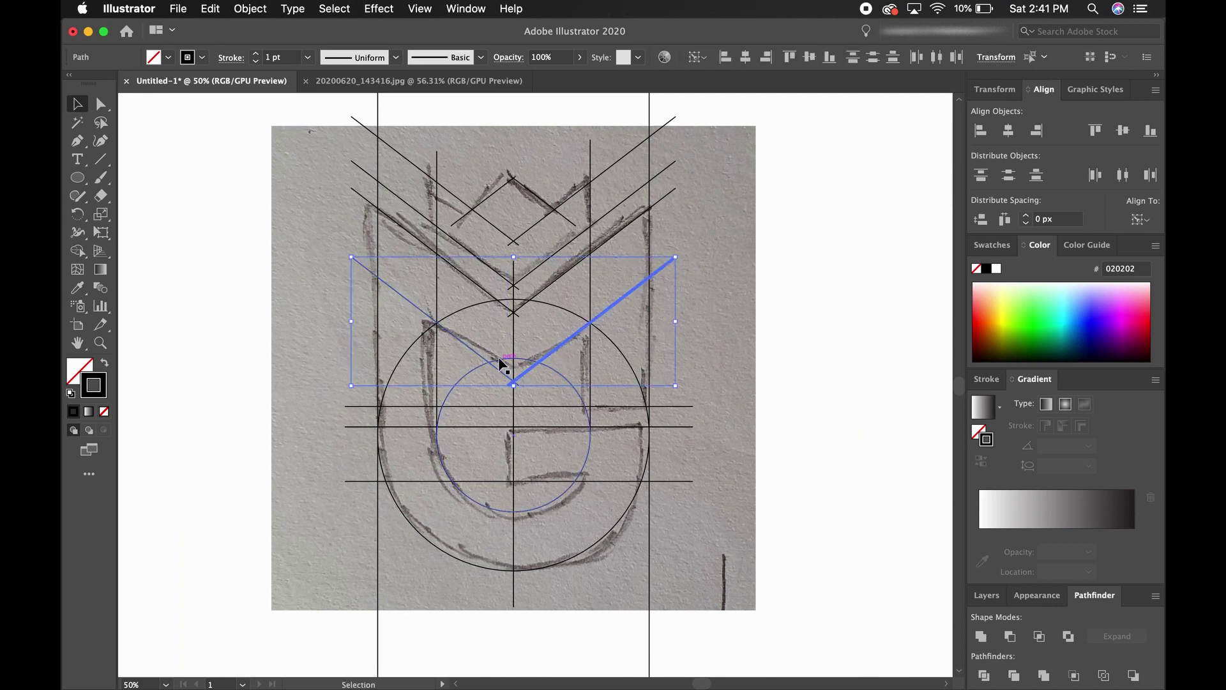
left_click_drag(488, 352, 498, 357)
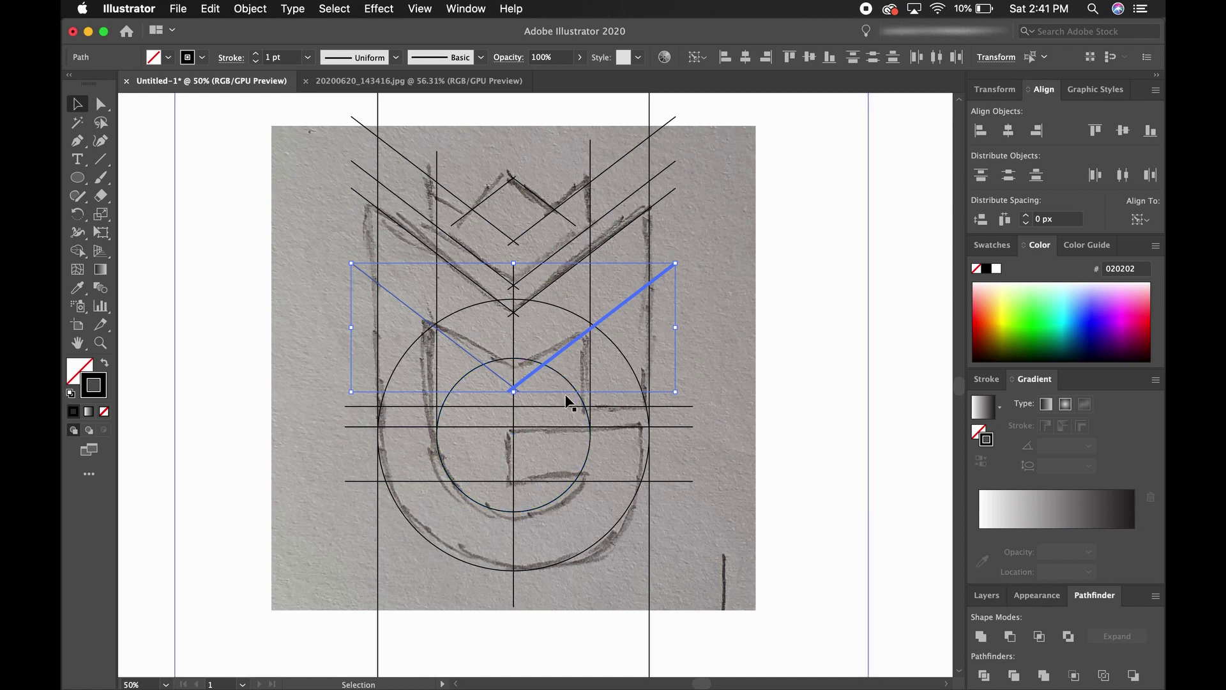
left_click(907, 355)
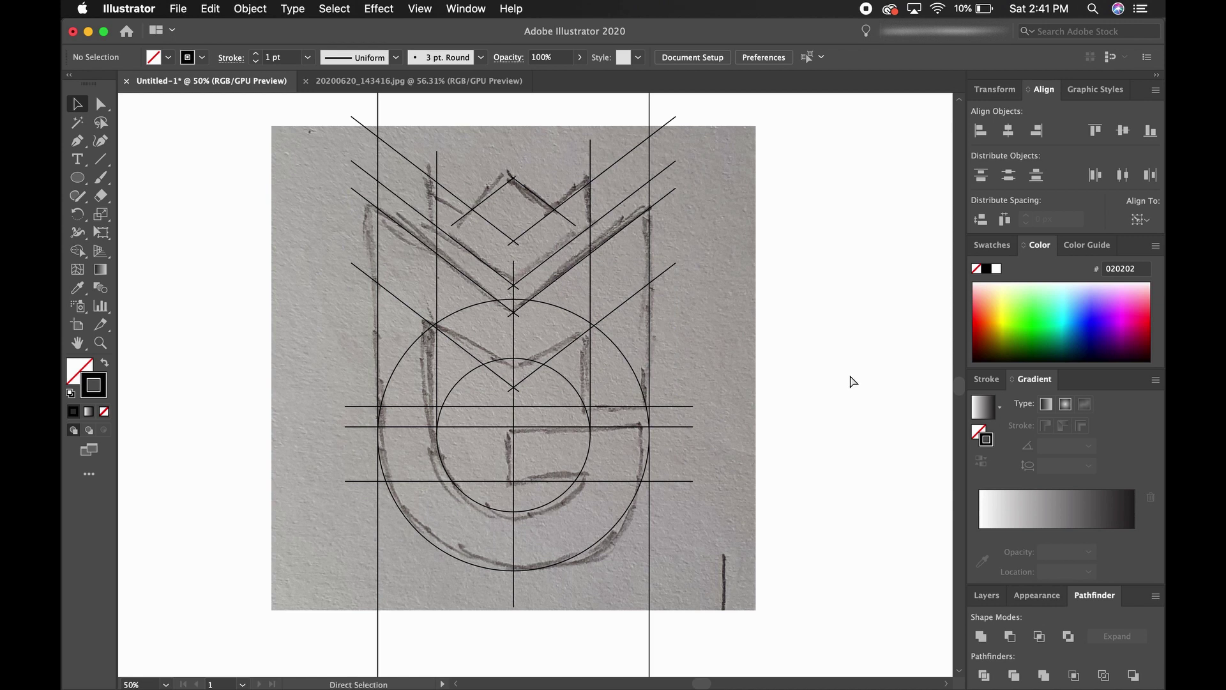
- Zoom out and marquee-select the whole sketch and construction grid
key("super+minus")
key("super+minus")
left_click_drag(666, 228, 378, 565)
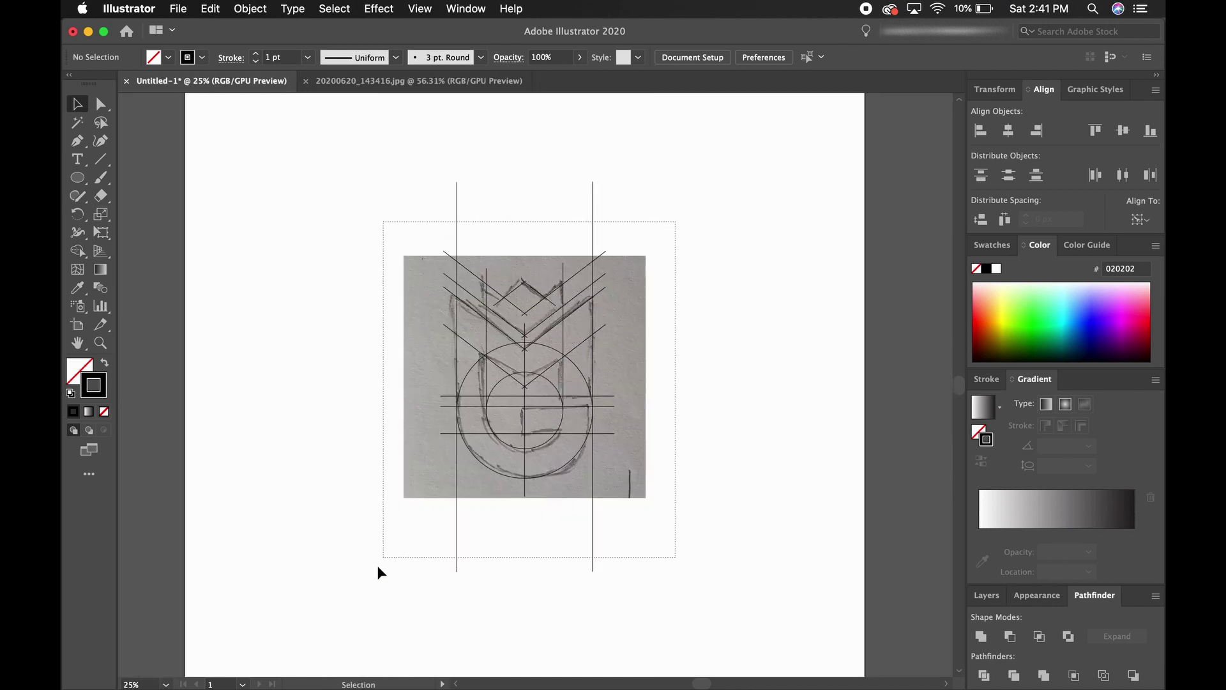
scroll(388, 520, "right", 3)
scroll(352, 498, "right", 3)
mouse_move(315, 471)
left_mouse_down()
mouse_move(487, 439)
mouse_move(920, 427)
left_mouse_up()
scroll(749, 411, "left", 5)
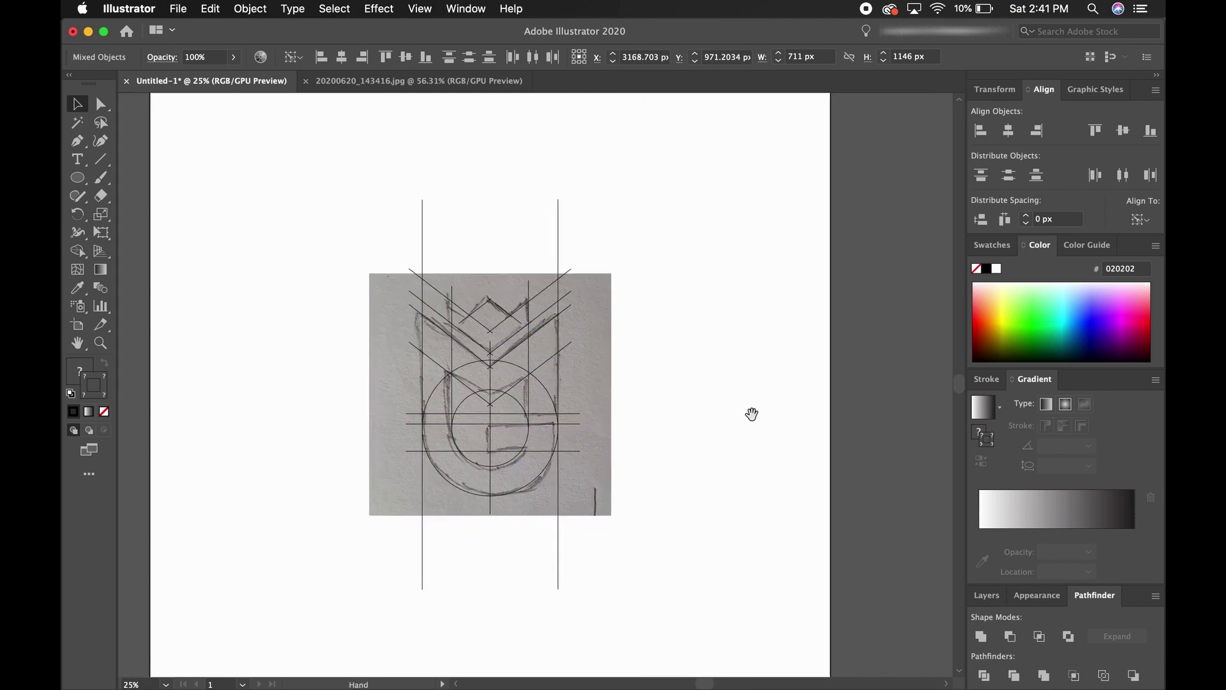
left_click_drag(747, 214, 350, 569)
left_click_drag(645, 609, 649, 592)
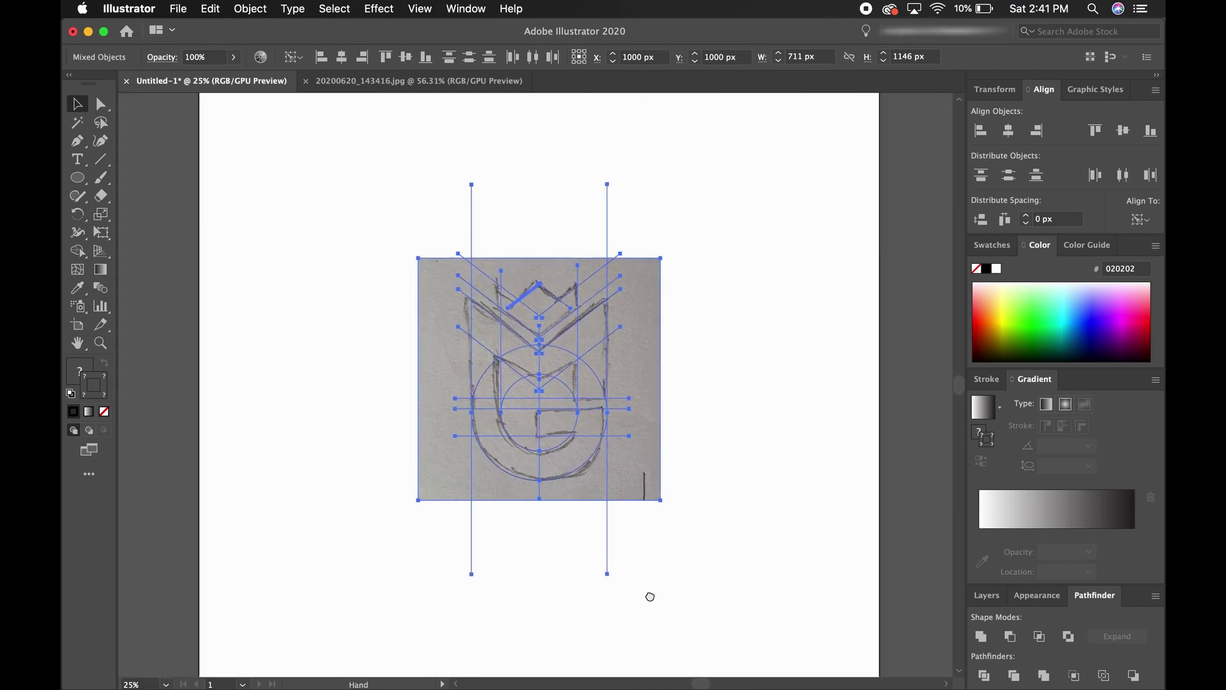
key("super+equal")
scroll(690, 575, "right", 2)
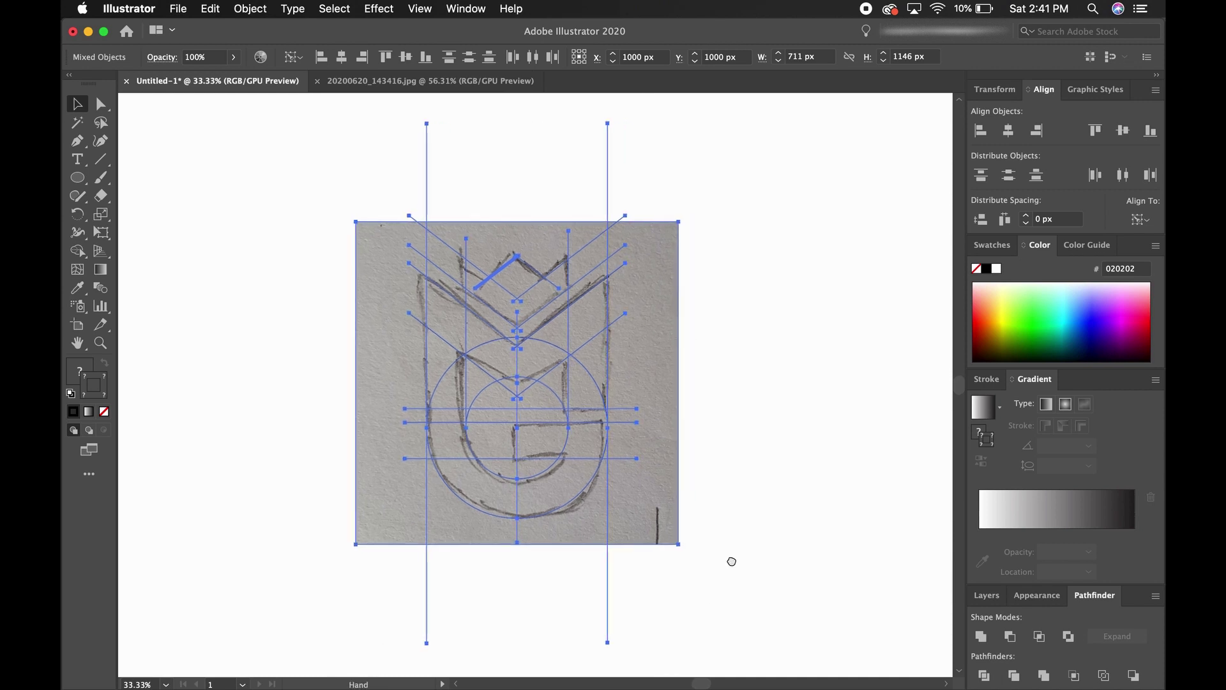
- Reselect all guide lines and circles, removing the sketch photo from the selection
left_click(760, 498)
left_click_drag(661, 249, 411, 537)
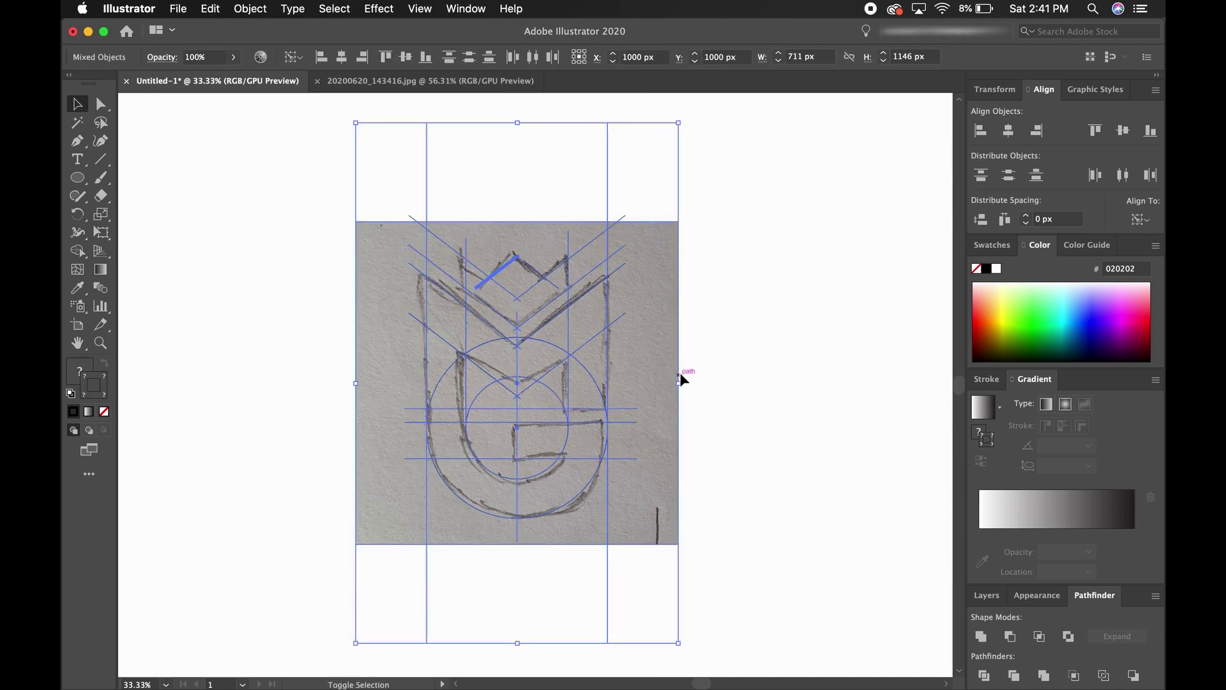
left_click(660, 392, "shift")
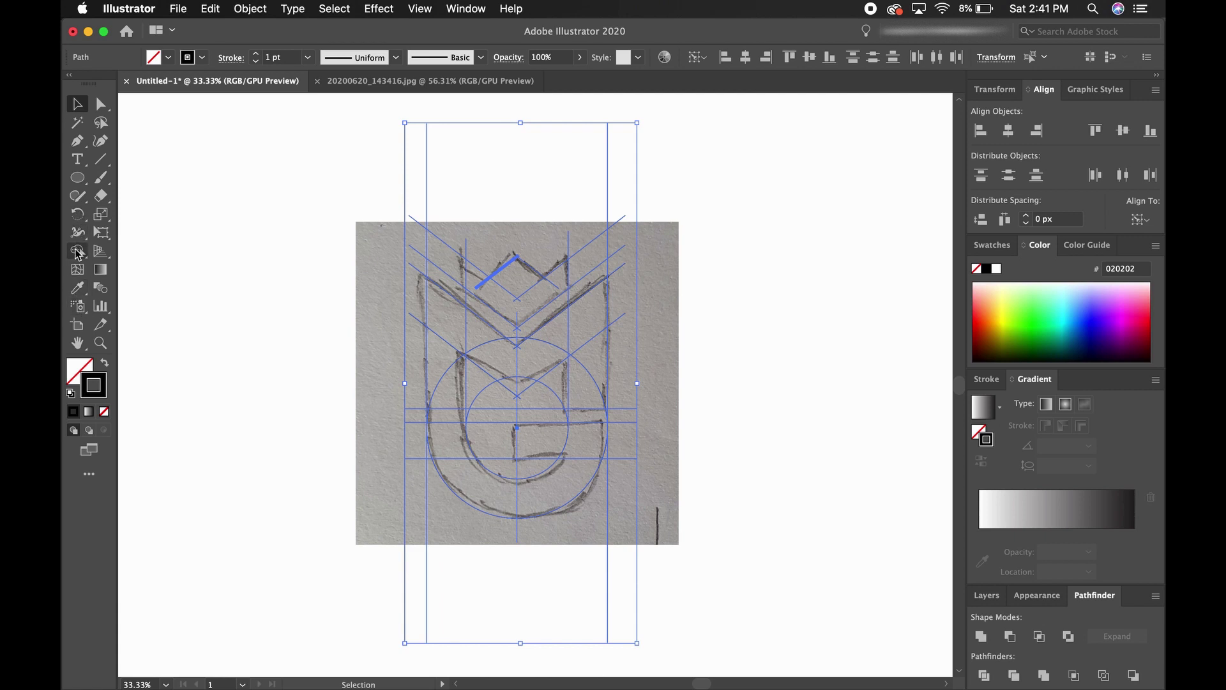
left_click(78, 251)
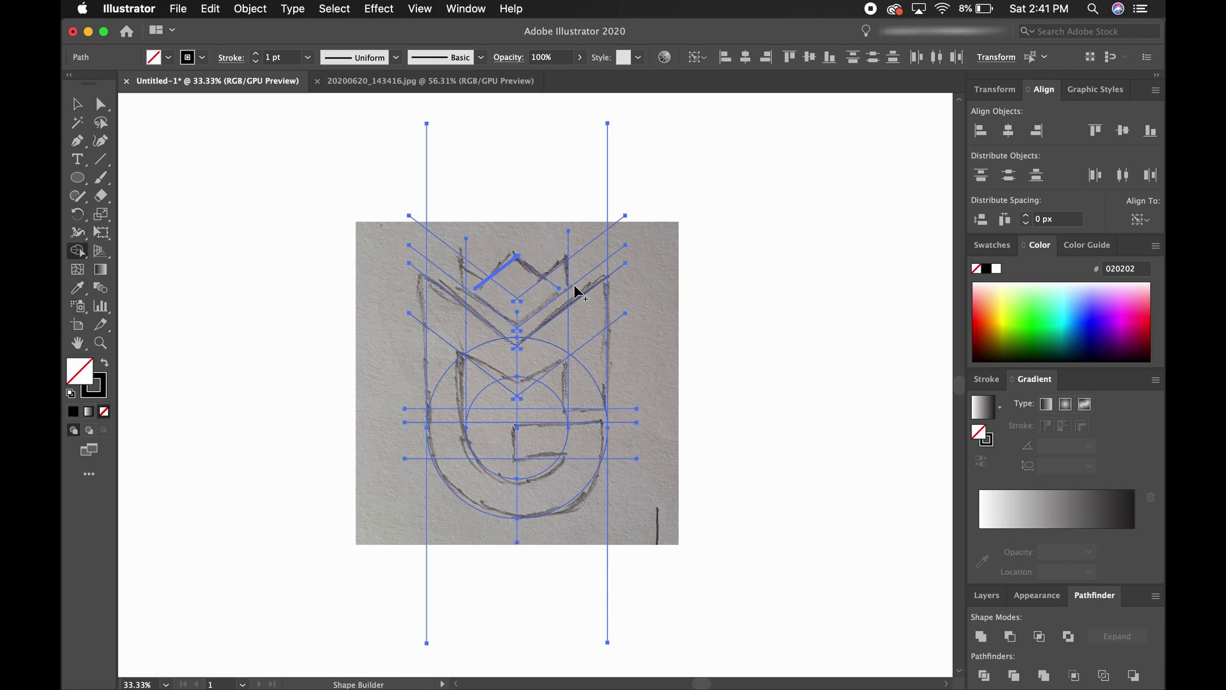
- Shape Builder-merge the M's arm, diagonal and left leg with the G's curves and crossbar
left_click_drag(553, 282, 518, 292)
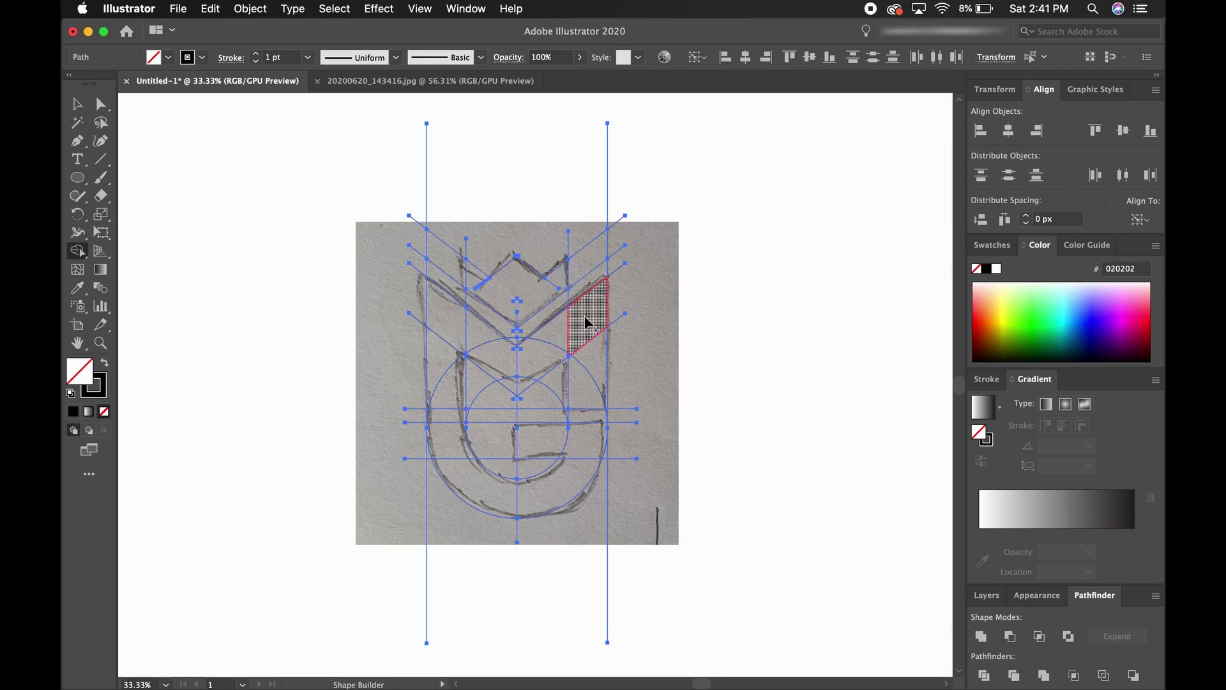
left_click_drag(583, 350, 583, 377)
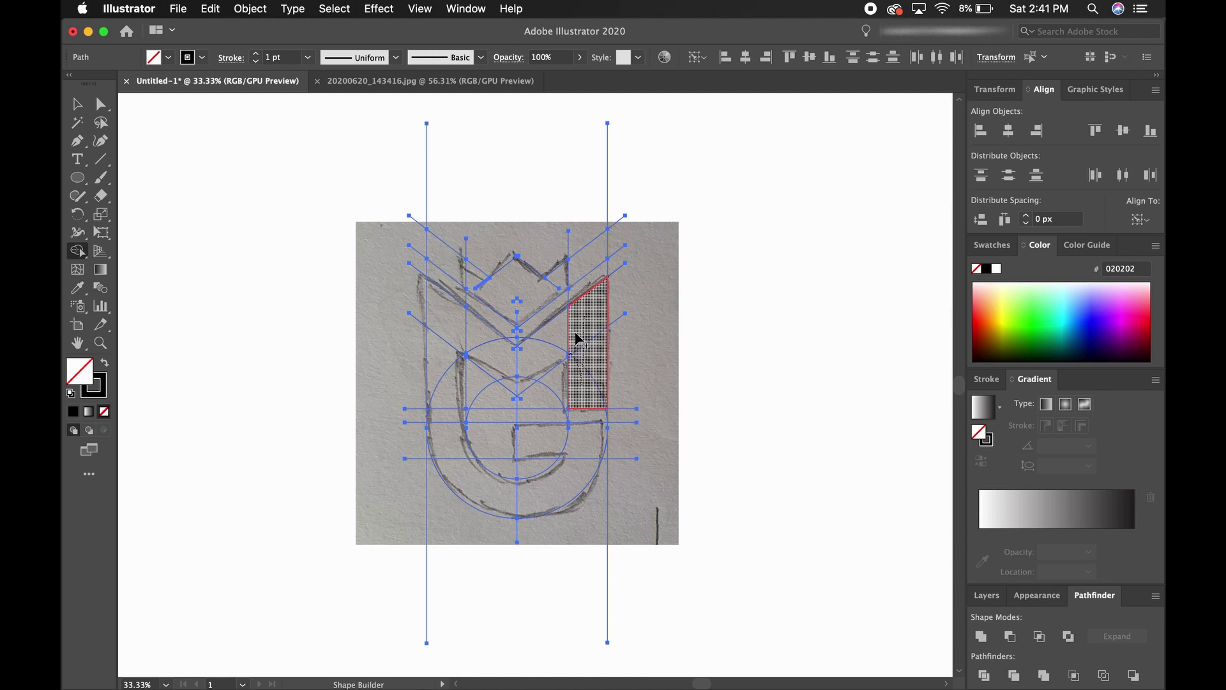
mouse_move(577, 339)
left_mouse_down()
mouse_move(521, 373)
mouse_move(451, 329)
mouse_move(445, 357)
mouse_move(462, 364)
left_mouse_up()
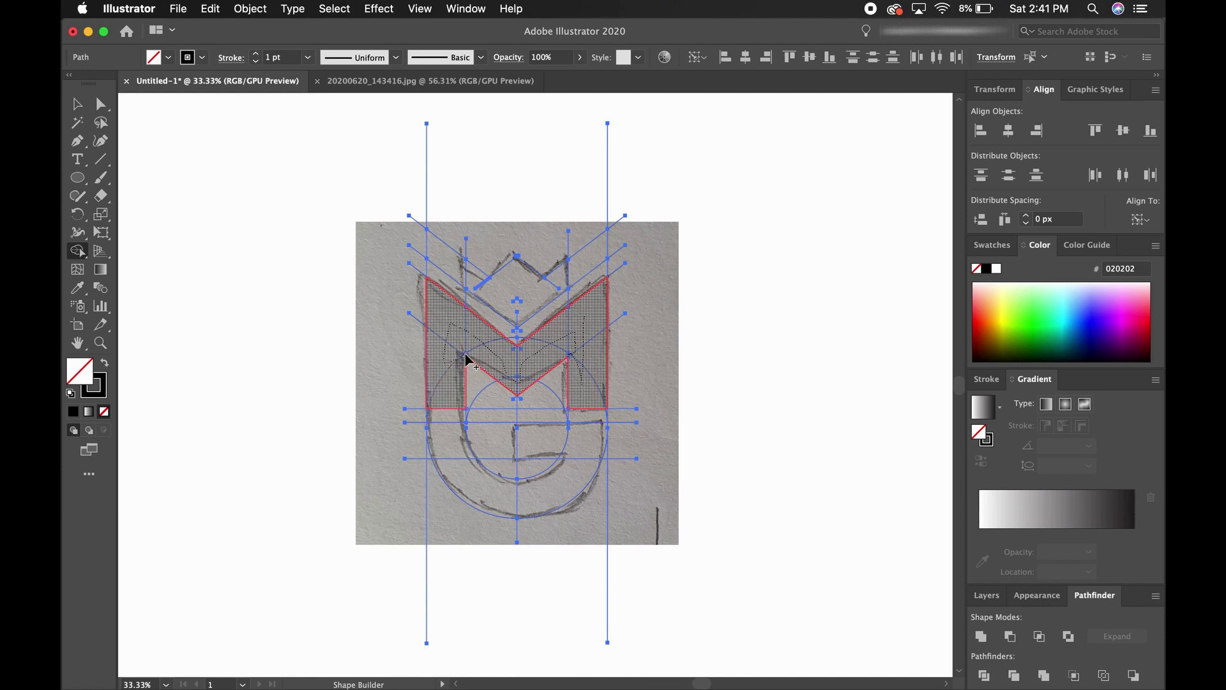
left_click_drag(451, 390, 445, 433)
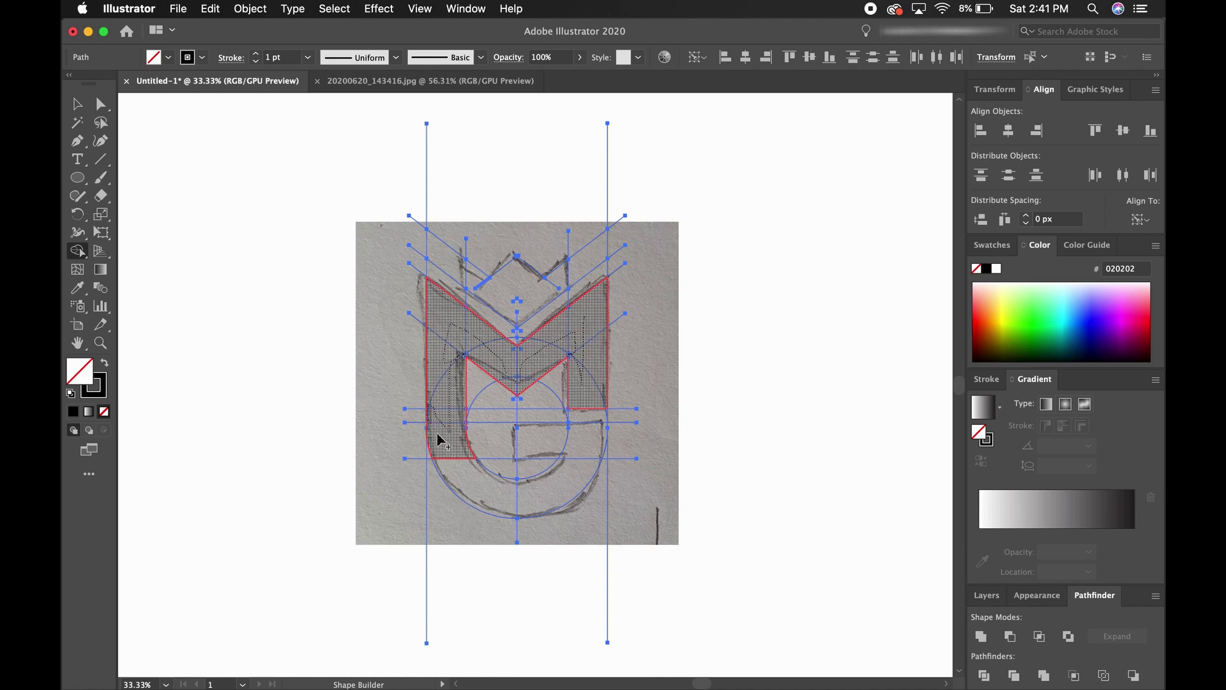
left_click_drag(445, 450, 456, 468)
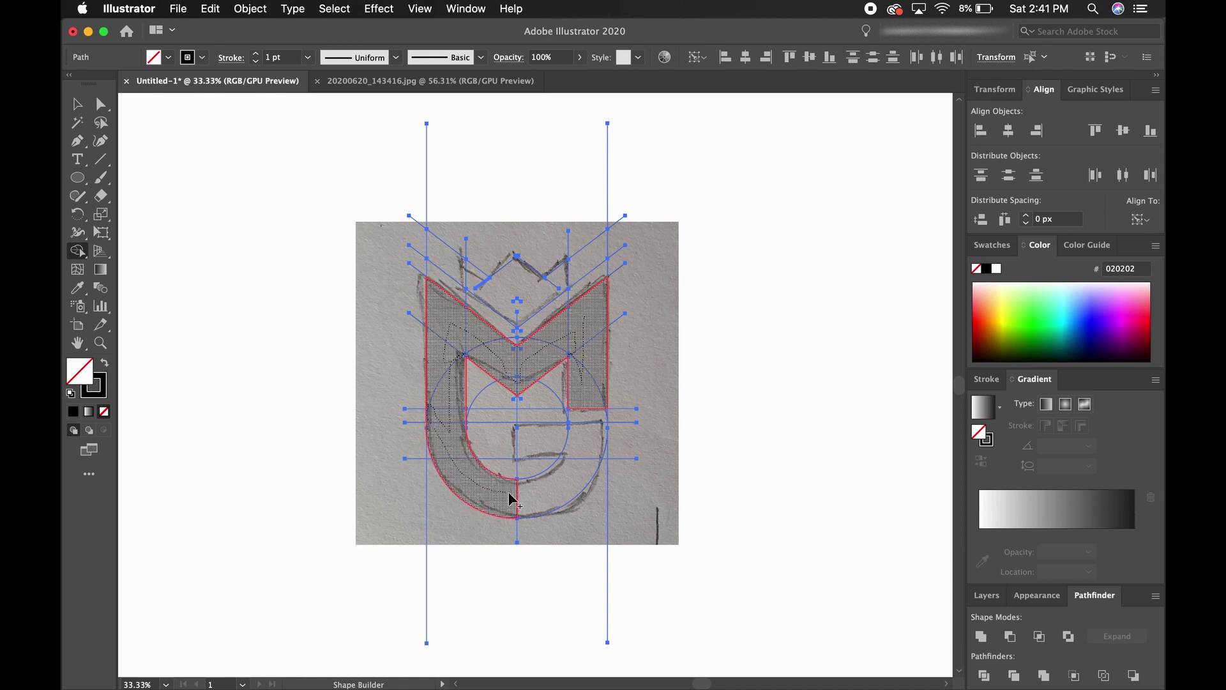
mouse_move(511, 497)
left_mouse_down()
mouse_move(544, 497)
mouse_move(582, 450)
mouse_move(538, 436)
left_mouse_up()
left_click_drag(582, 473, 573, 434)
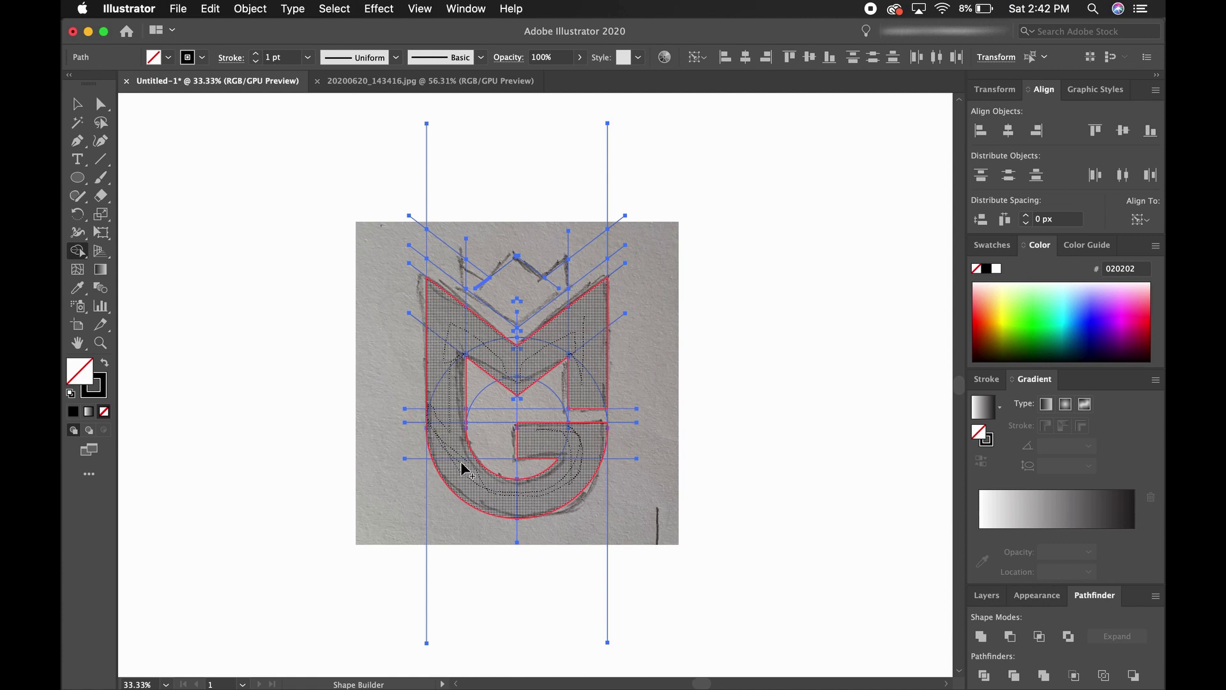
left_click_drag(464, 471, 465, 424)
- Delete the sketch photo and leftover construction lines, keeping the monogram
left_click(77, 103)
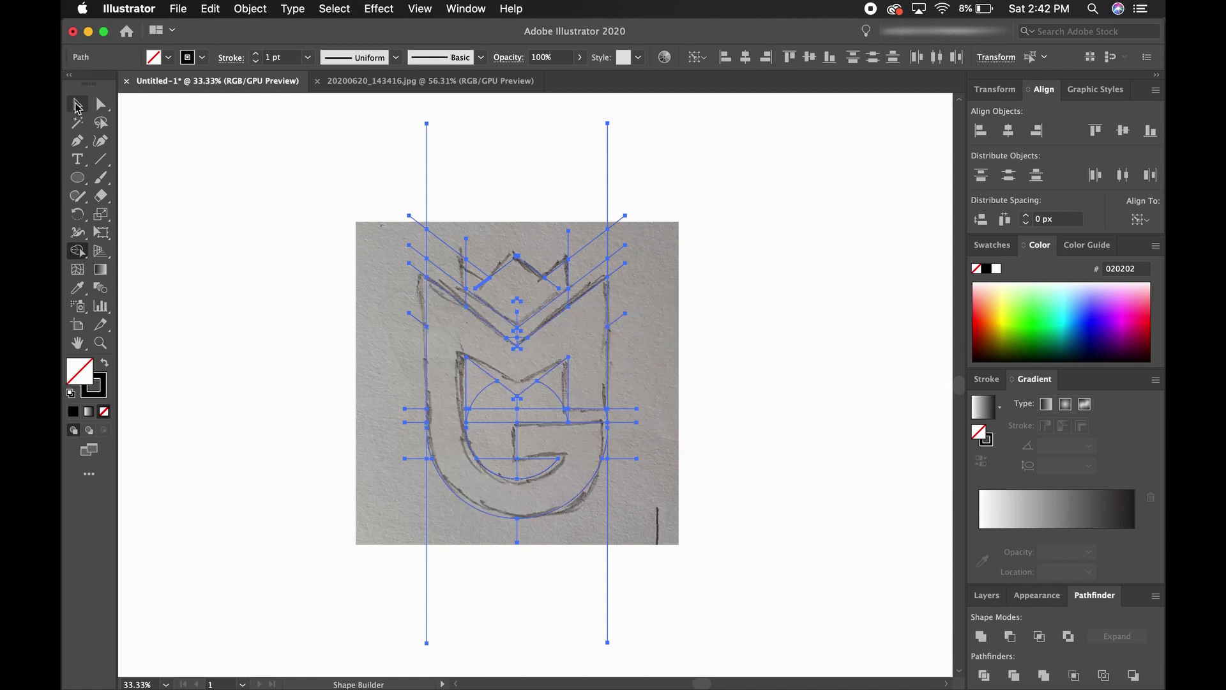
left_click(234, 143)
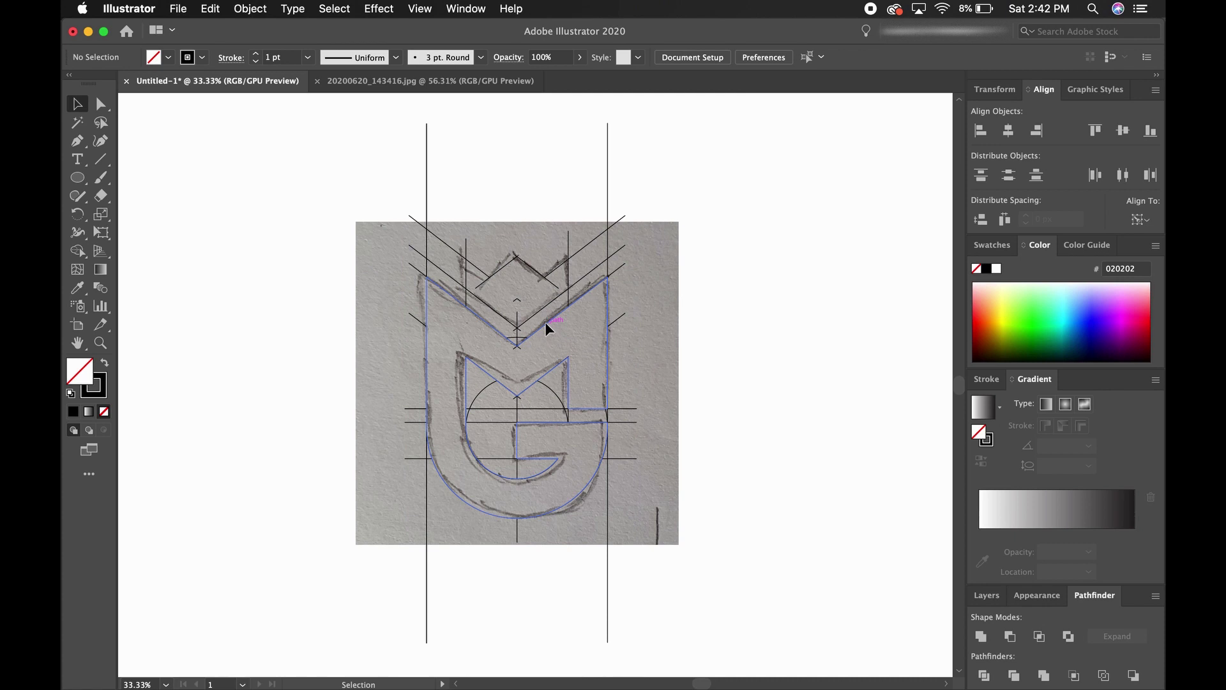
left_click(545, 324)
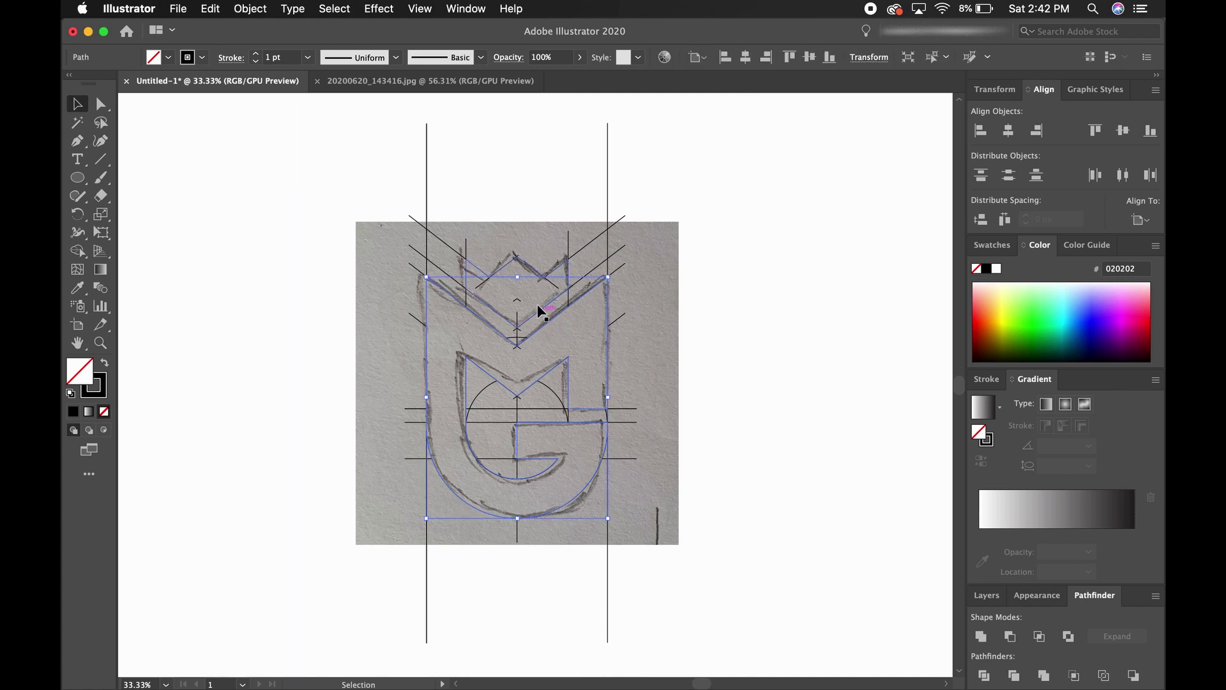
left_click(706, 313)
left_click_drag(688, 227, 317, 621)
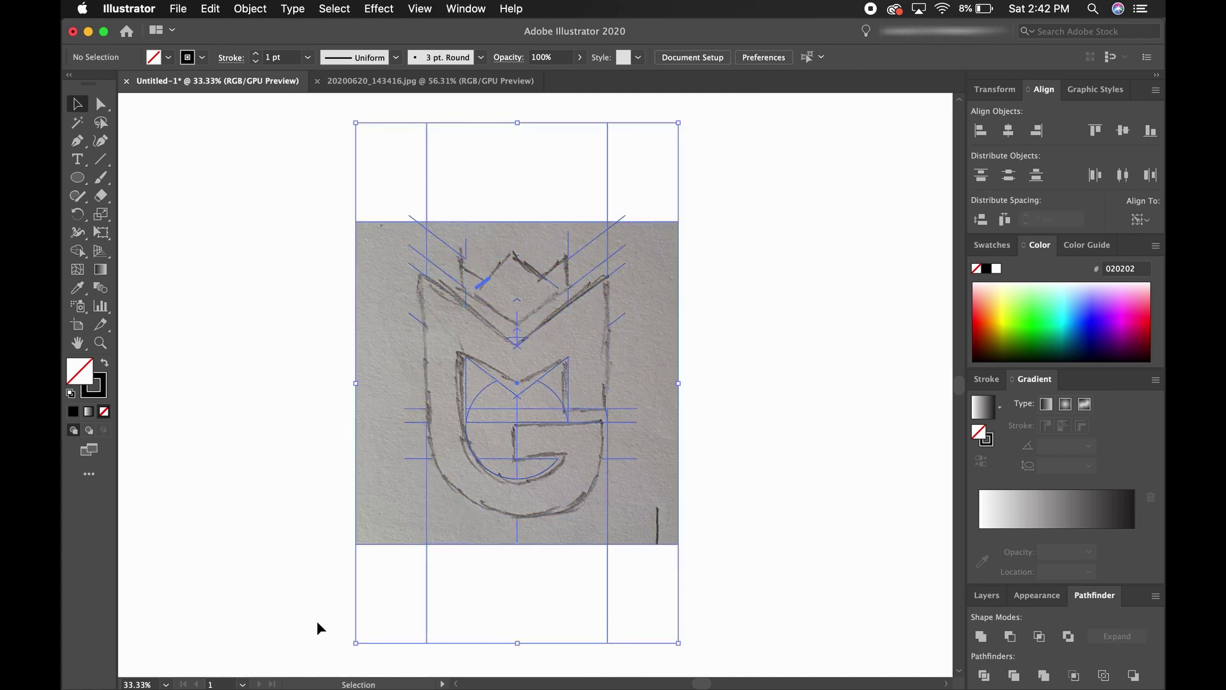
key("Delete")
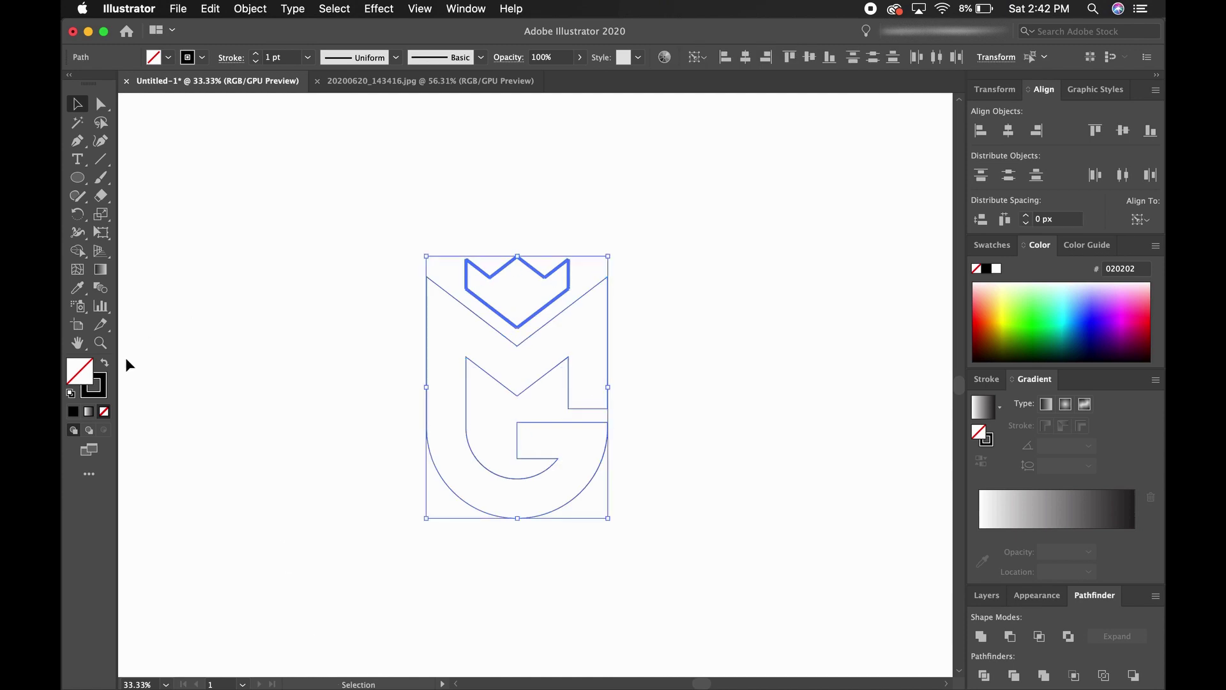
- Swap the monogram's stroke to a solid black fill
left_click(104, 362)
left_click(416, 448)
left_click_drag(781, 420, 776, 426)
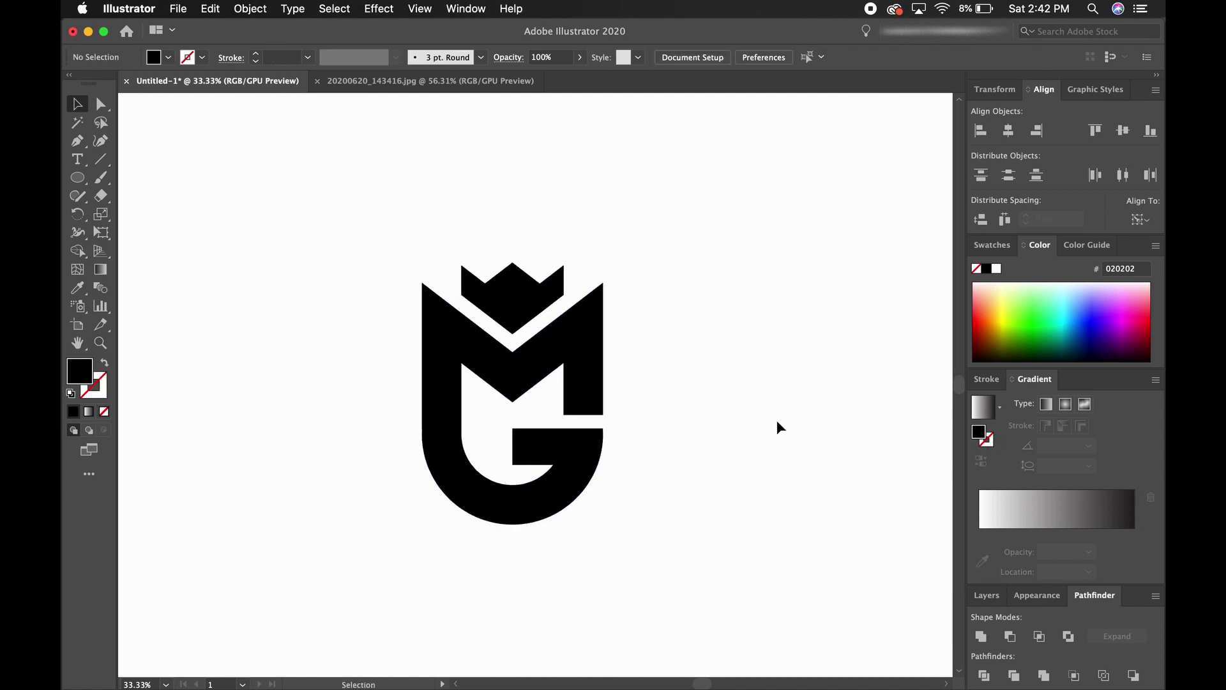
- Align the MG logo group to the artboard's horizontal and vertical centre
key("ctrl+minus")
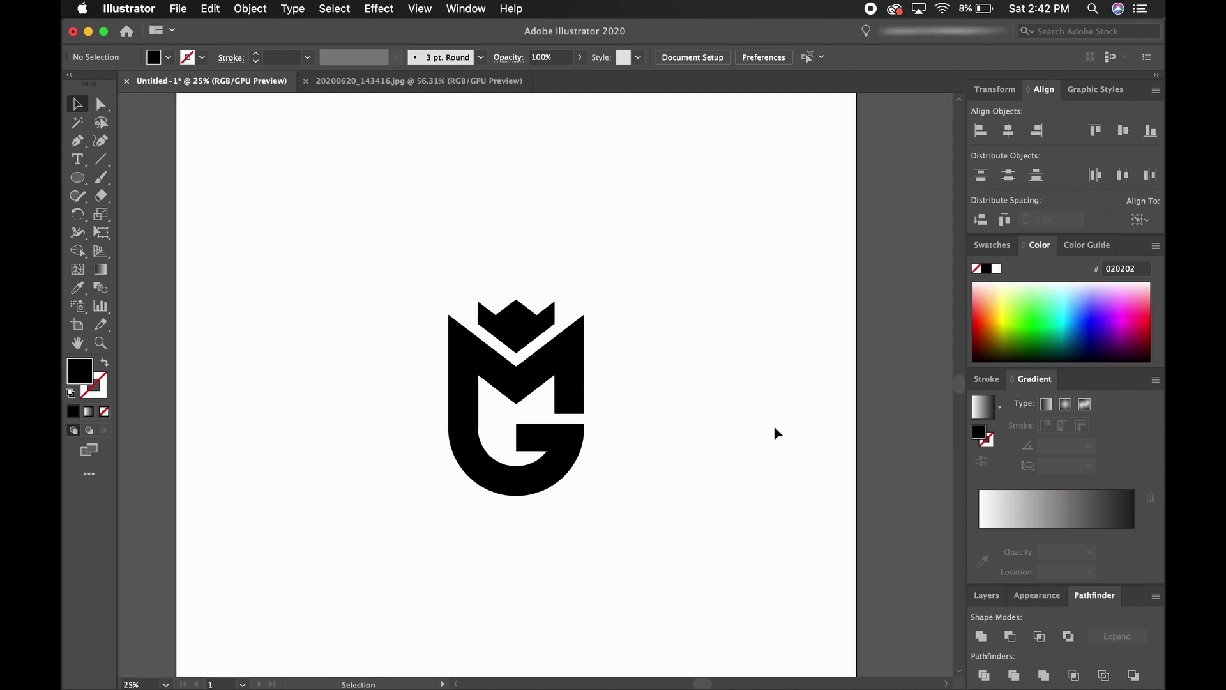
key("ctrl+minus")
left_click_drag(601, 345, 426, 542)
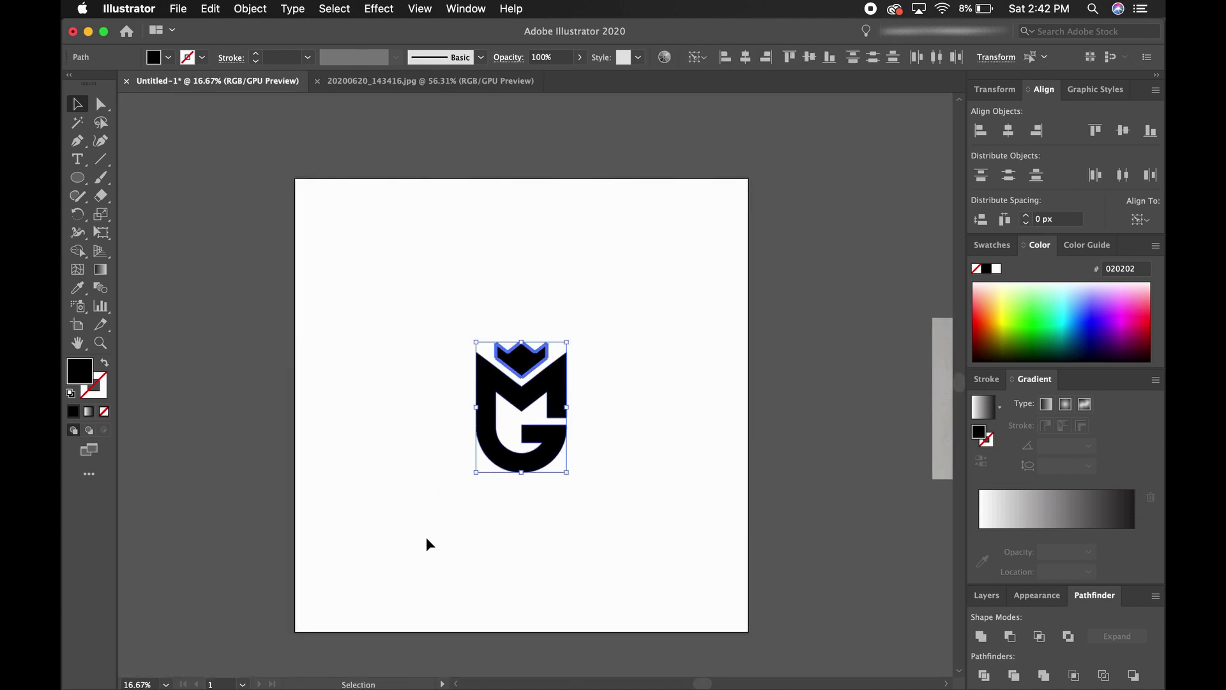
left_click(1123, 131)
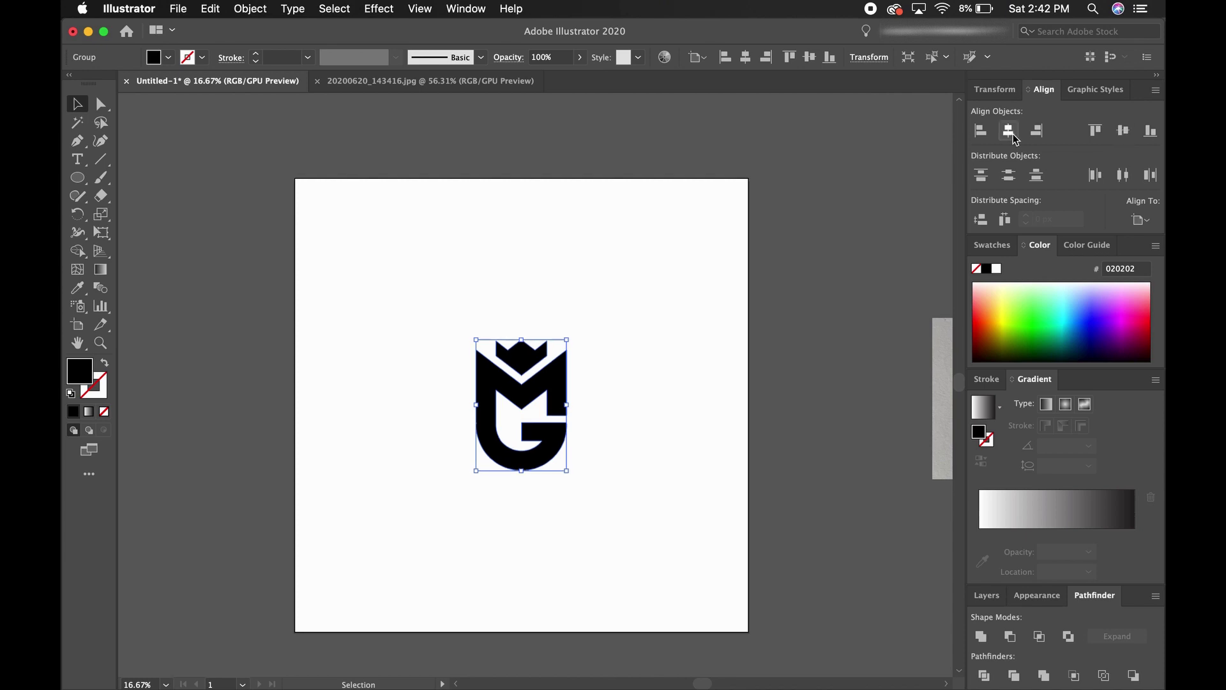
left_click(1009, 130)
left_click(769, 293)
mouse_move(761, 280)
left_mouse_down()
mouse_move(780, 269)
mouse_move(765, 264)
left_mouse_up()
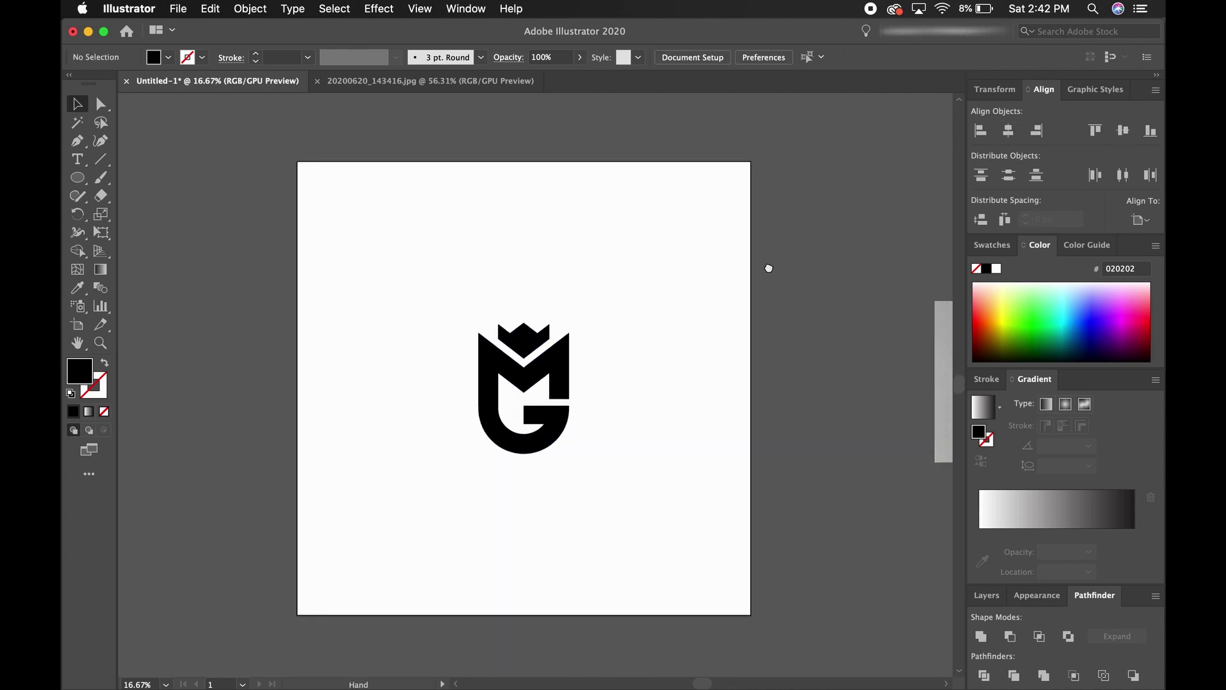